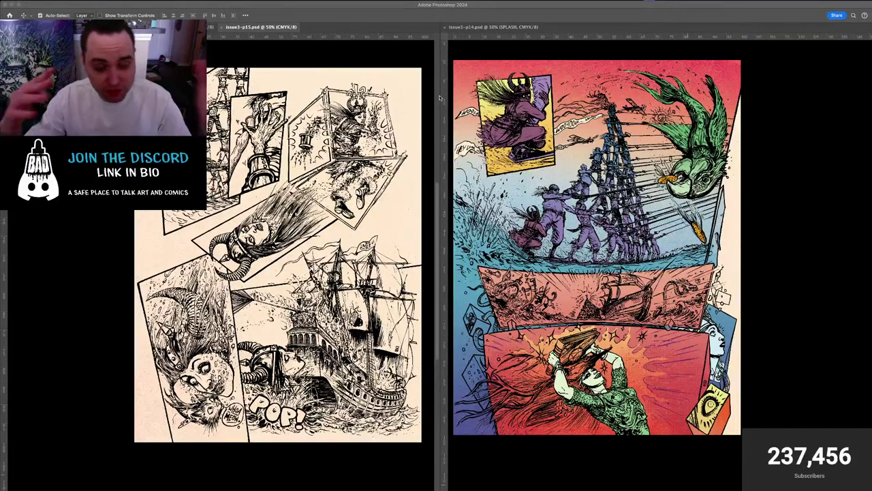
Show the hidden Layers, Swatches and tool panels and look over the coloured page issue3-p14.psd
key("Tab")
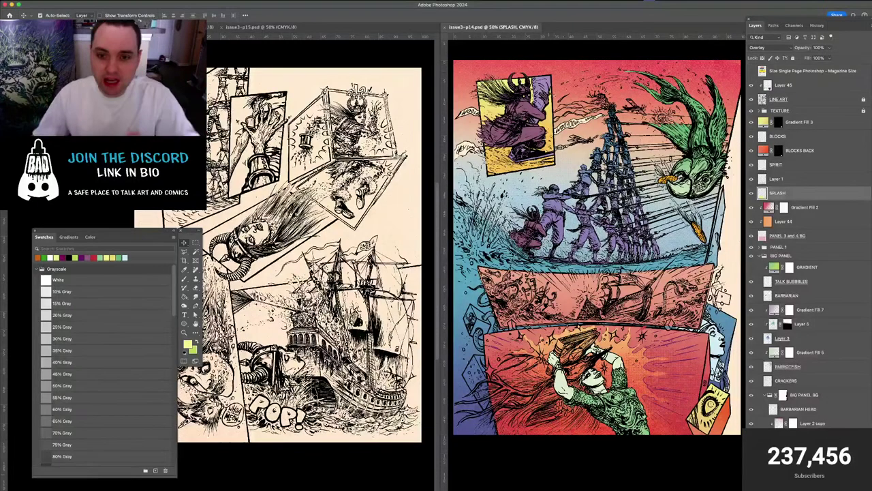
left_click_drag(526, 133, 571, 154)
left_click_drag(593, 110, 554, 120)
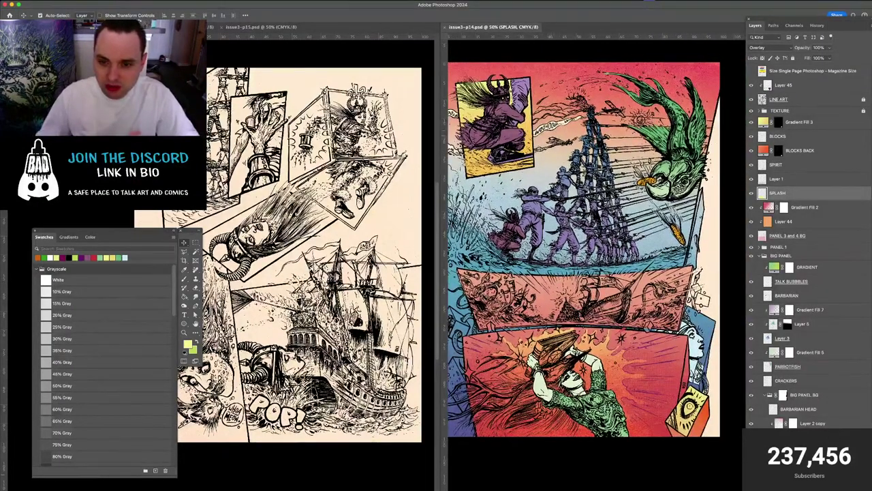
left_click_drag(535, 158, 564, 150)
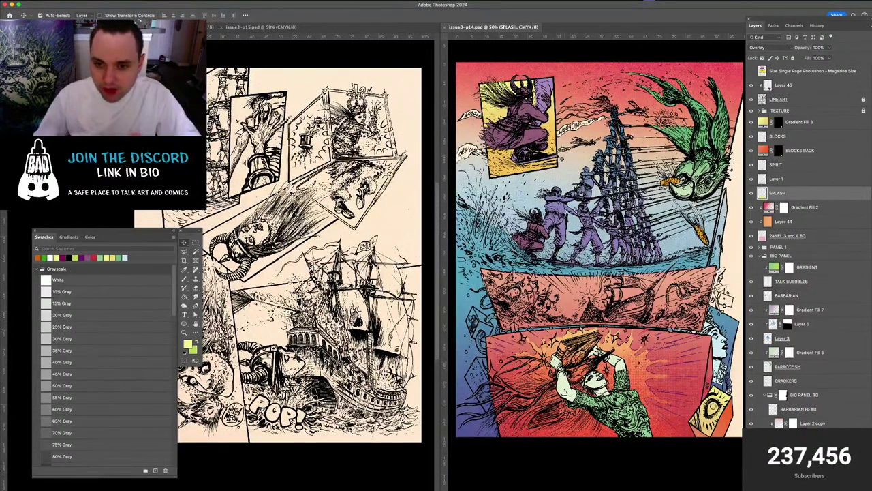
Compare the line-art page issue3-p15.psd with the coloured page issue3-p14.psd, making each document active in turn
left_click(325, 57)
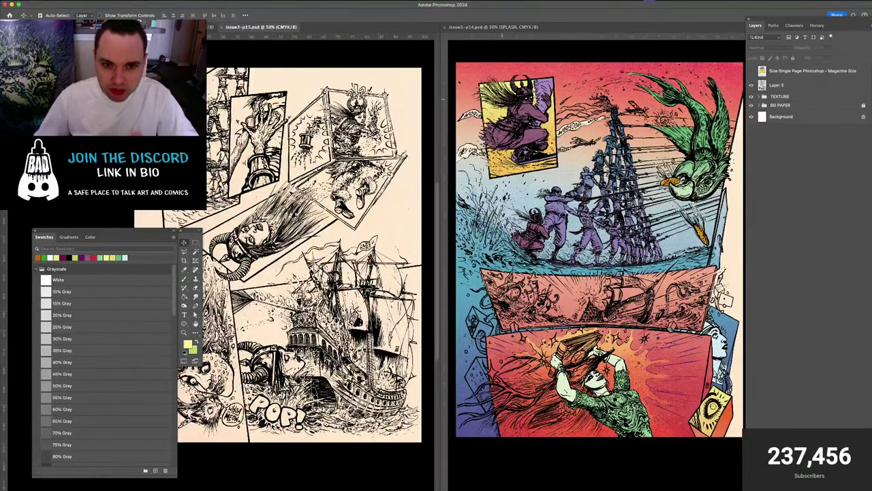
left_click(498, 57)
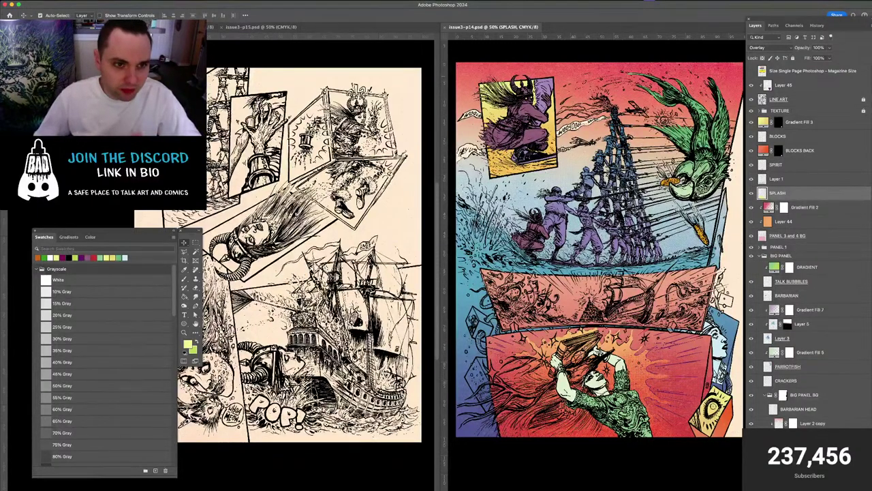
left_click(240, 161)
mouse_move(240, 161)
left_mouse_down()
mouse_move(276, 152)
mouse_move(243, 149)
left_mouse_up()
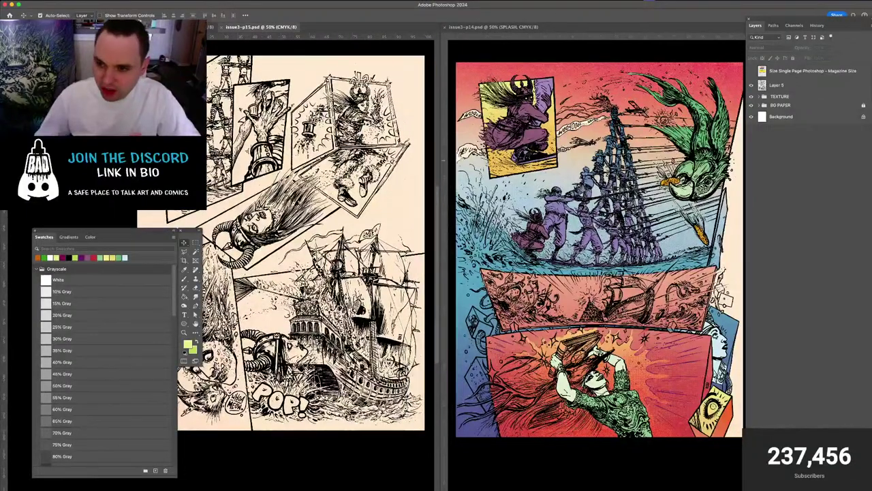
mouse_move(526, 481)
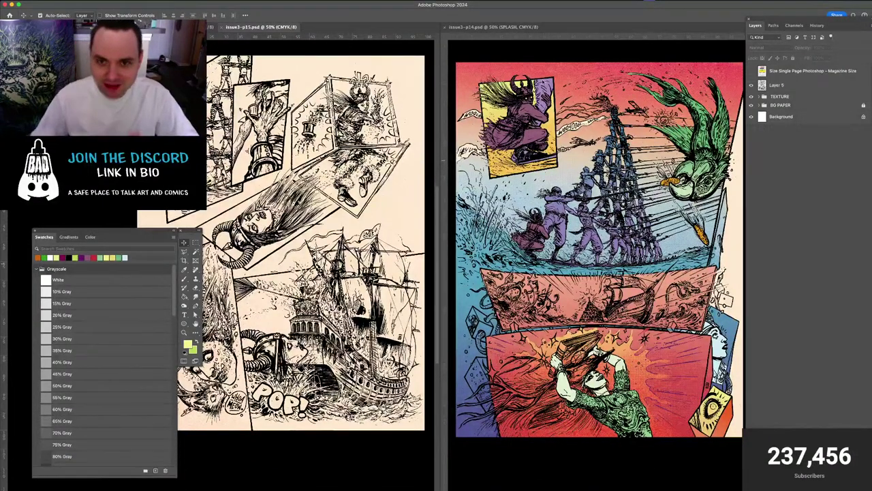
left_click(565, 102)
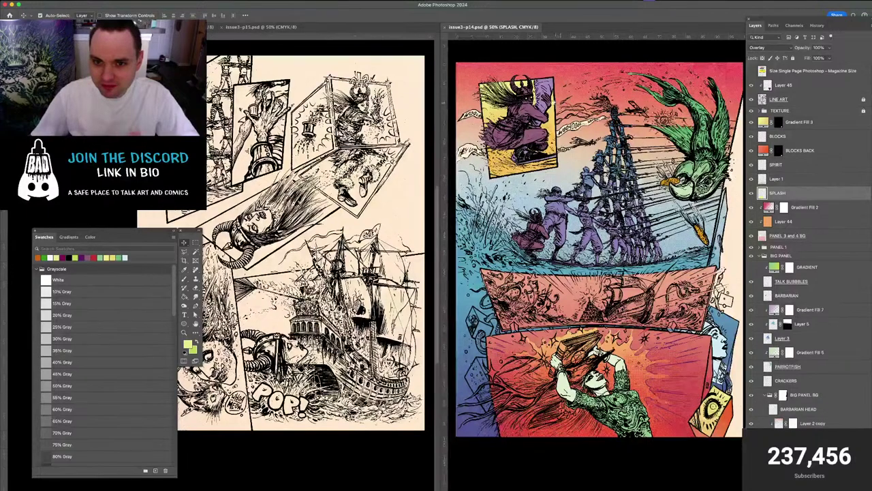
Select the Gradient Fill 6 layer from the big panel's background on issue3-p14.psd
scroll(565, 102, "right", 2)
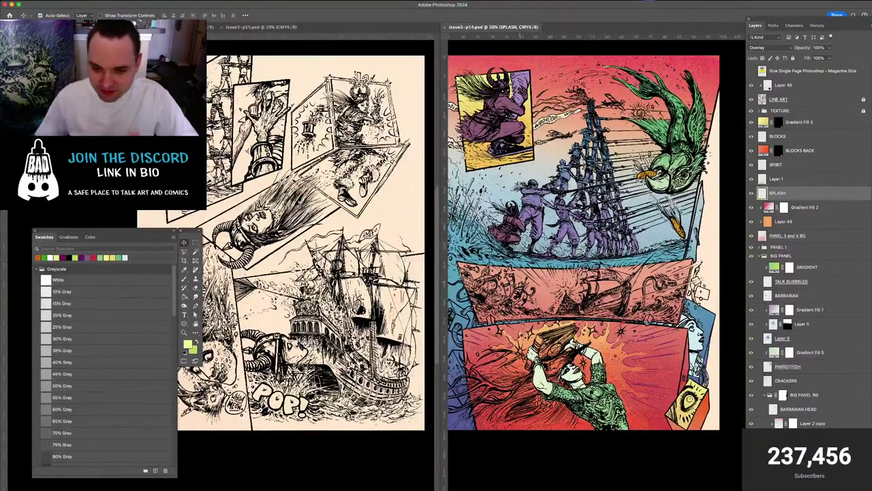
scroll(525, 285, "up", 2)
key("super+plus")
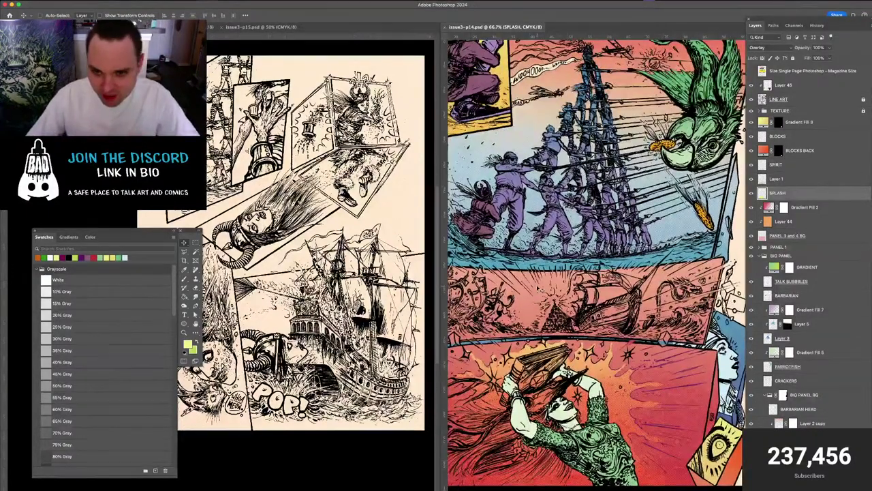
key("super+plus")
scroll(596, 263, "down", 2)
scroll(596, 263, "left", 2)
scroll(561, 188, "up", 2)
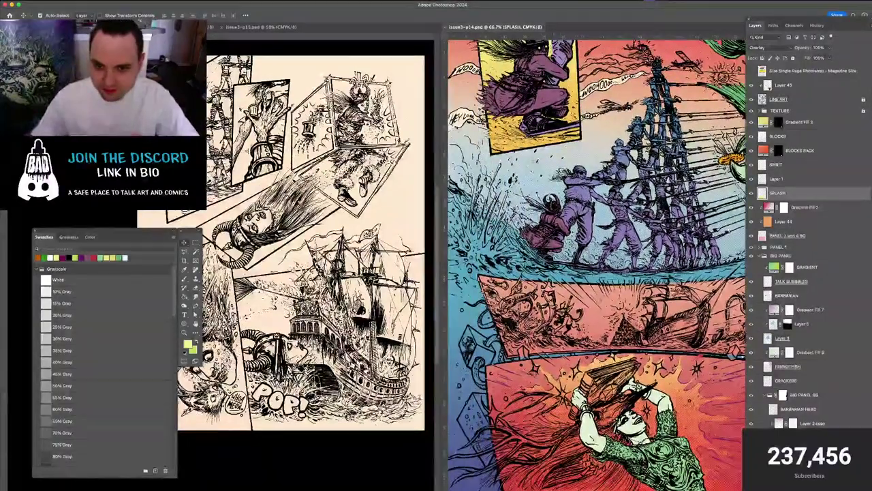
left_click(508, 229)
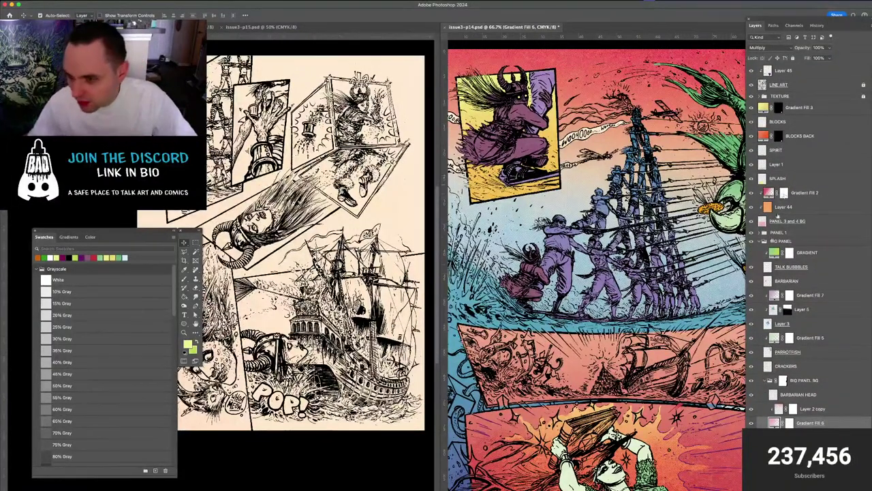
Toggle the visibility of Layer 2 copy and Gradient Fill 6 to compare the big panel's sky with and without them
left_click(751, 408)
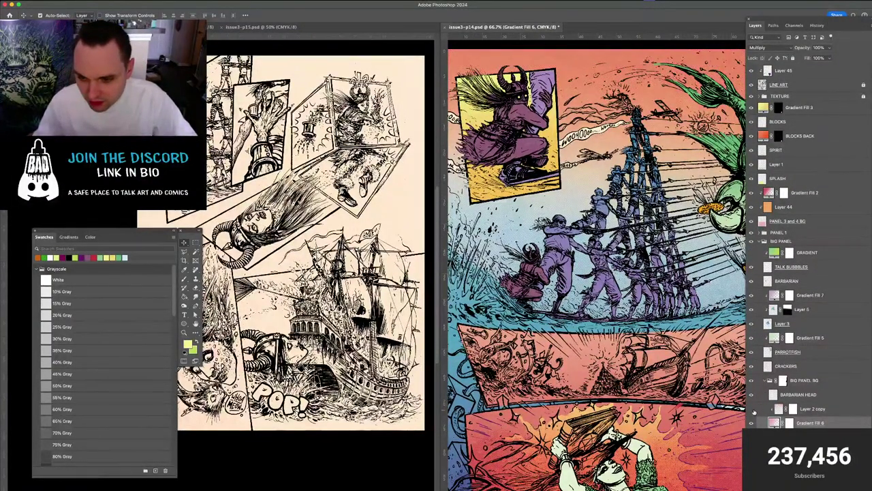
left_click(752, 421)
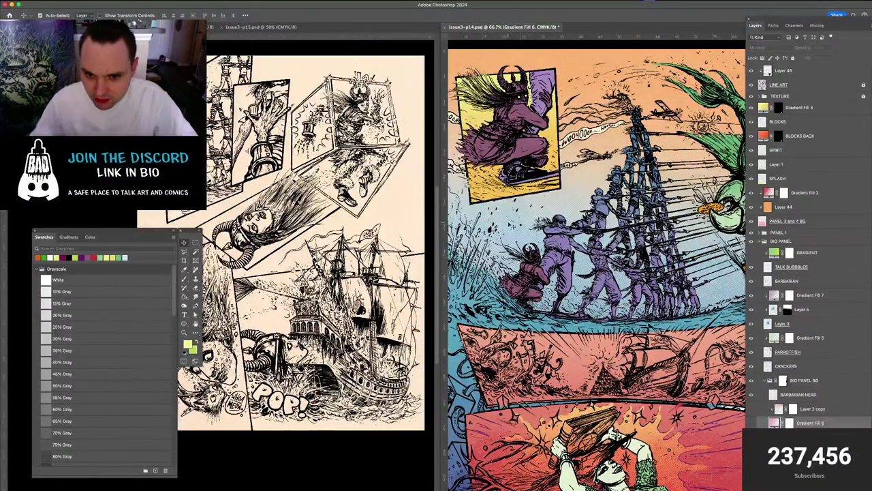
left_click(751, 421)
left_click(751, 421)
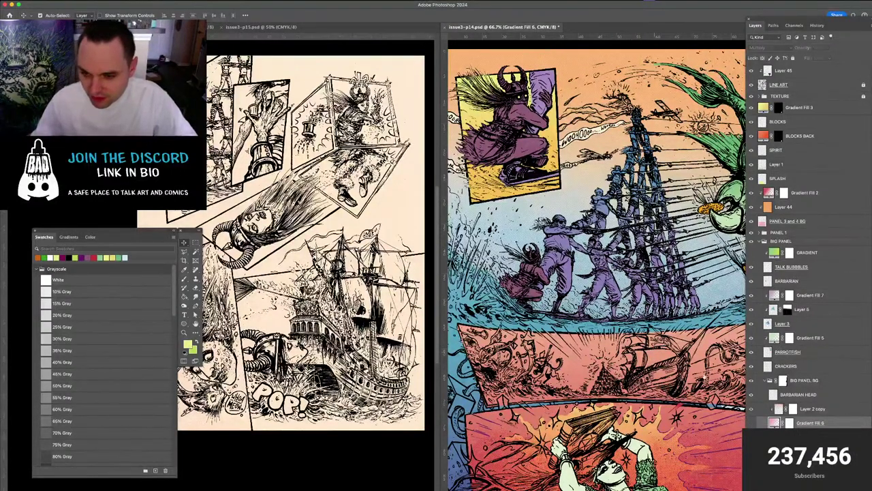
left_click(750, 423)
left_click(747, 423)
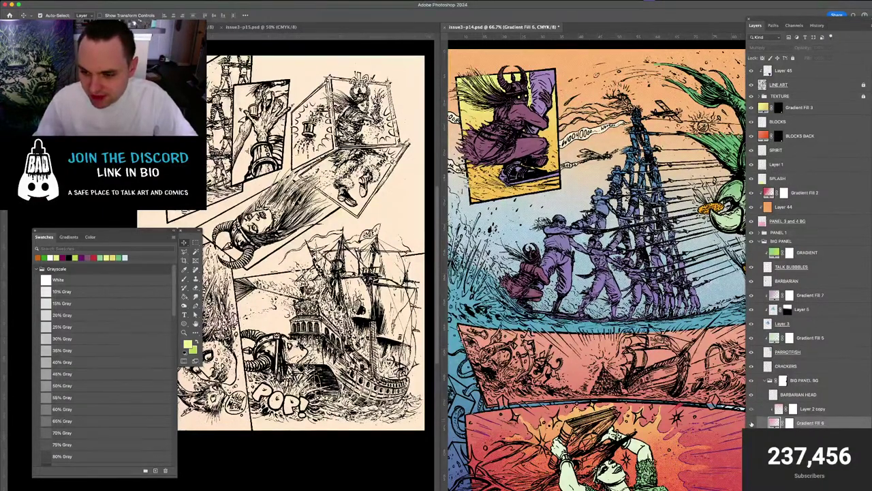
left_click(752, 423)
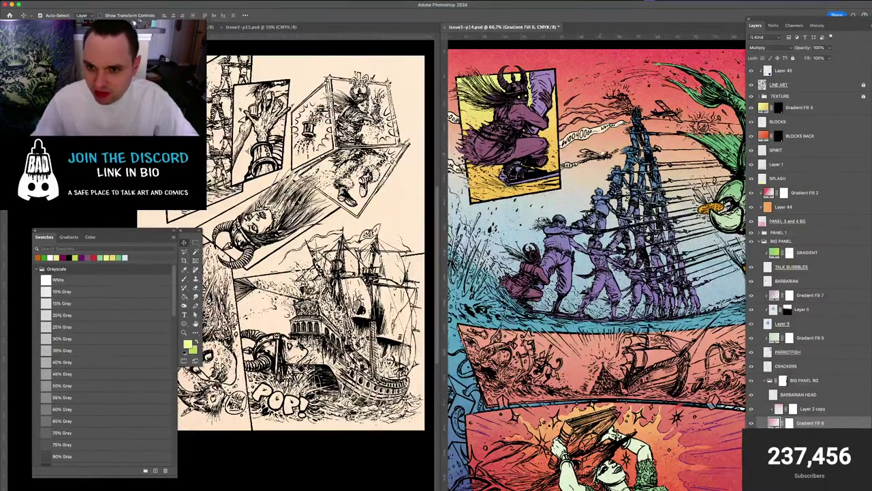
Examine the colours and gradients across the panels of issue3-p14.psd, from the fish down to the bottom panel
left_click_drag(652, 116, 559, 197)
left_click_drag(575, 151, 595, 128)
scroll(592, 293, "down", 1)
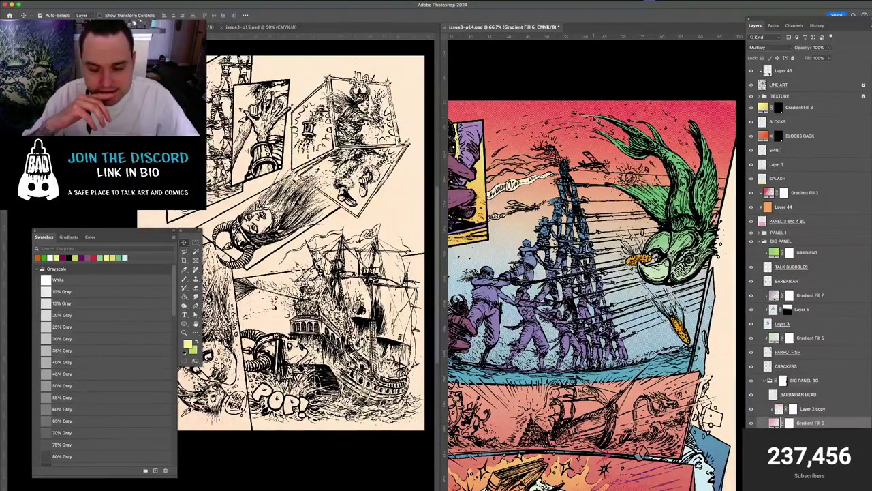
scroll(596, 273, "down", 3)
scroll(596, 273, "left", 2)
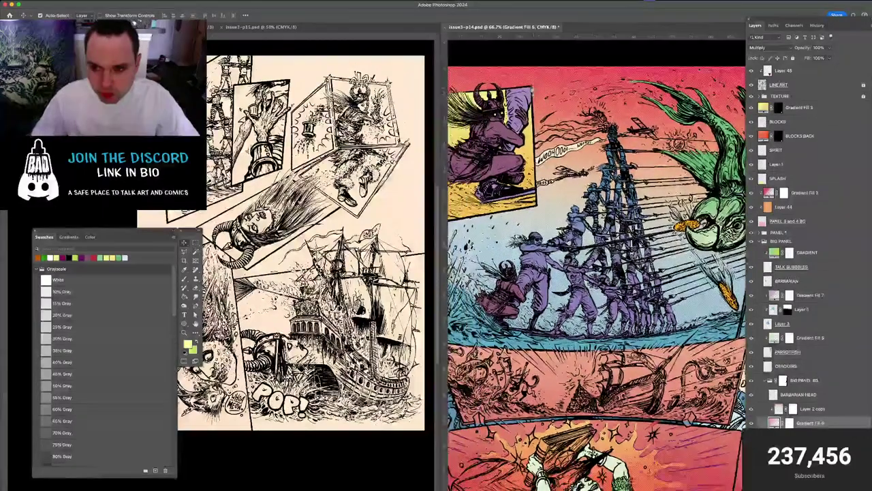
scroll(596, 266, "down", 1)
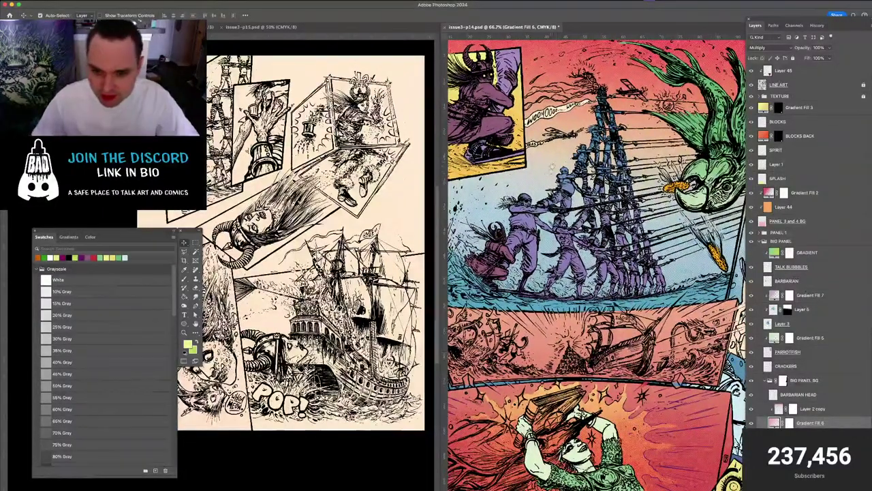
scroll(596, 266, "down", 2)
scroll(596, 266, "down", 3)
scroll(596, 266, "left", 1)
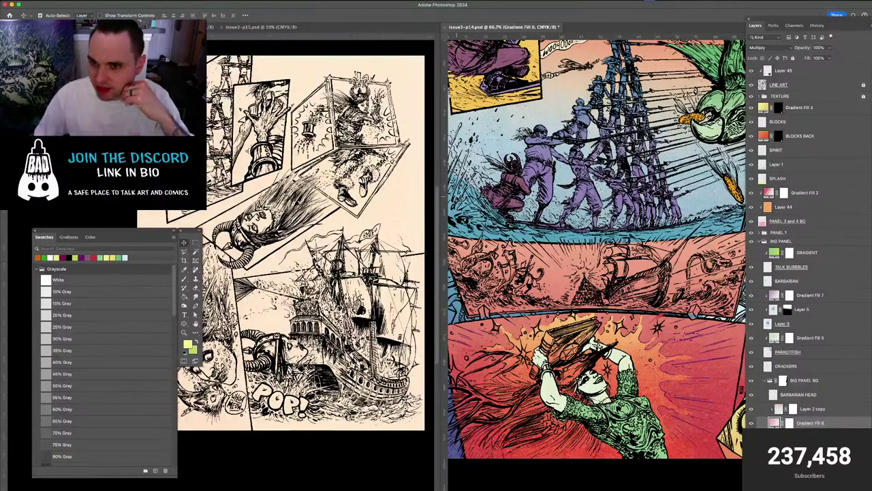
Pick the Gradient Fill 7 layer from the figures in the big panel, and reselect Gradient Fill 6 from the red sky
scroll(555, 186, "up", 5)
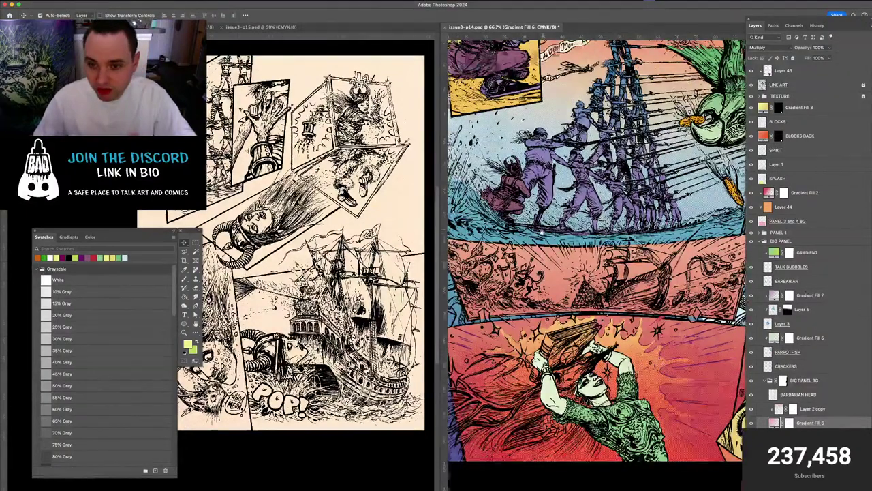
left_click(553, 223)
left_click_drag(553, 224, 598, 202)
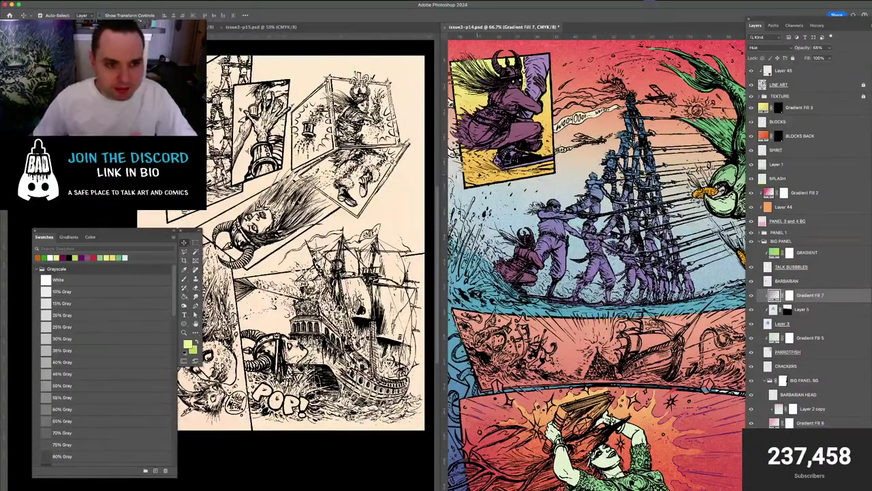
left_click_drag(573, 54, 586, 86)
left_click(583, 76)
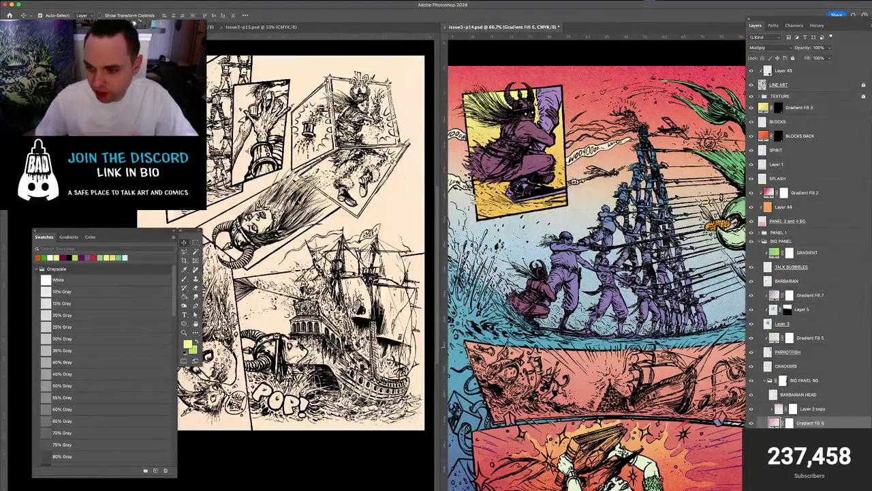
Hide the Gradient Fill 6 and Layer 2 layers in the BIG PANEL BG group
scroll(851, 388, "down", 3)
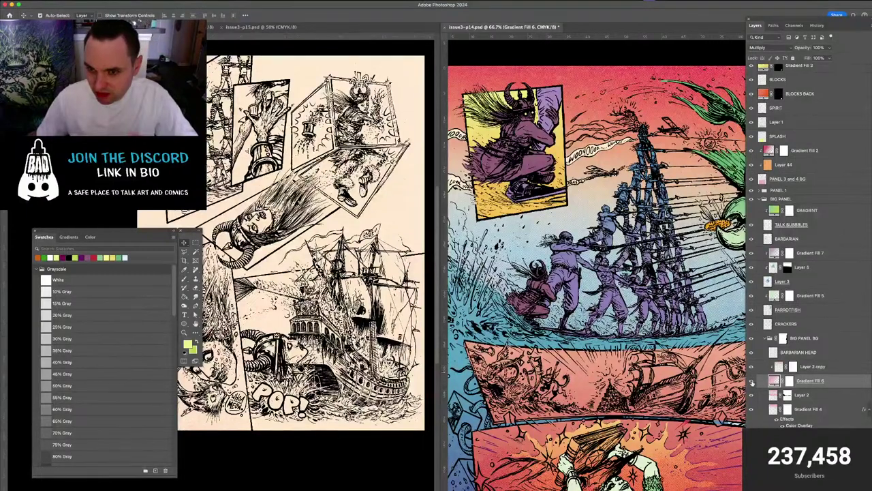
left_click(752, 379)
left_click(751, 378)
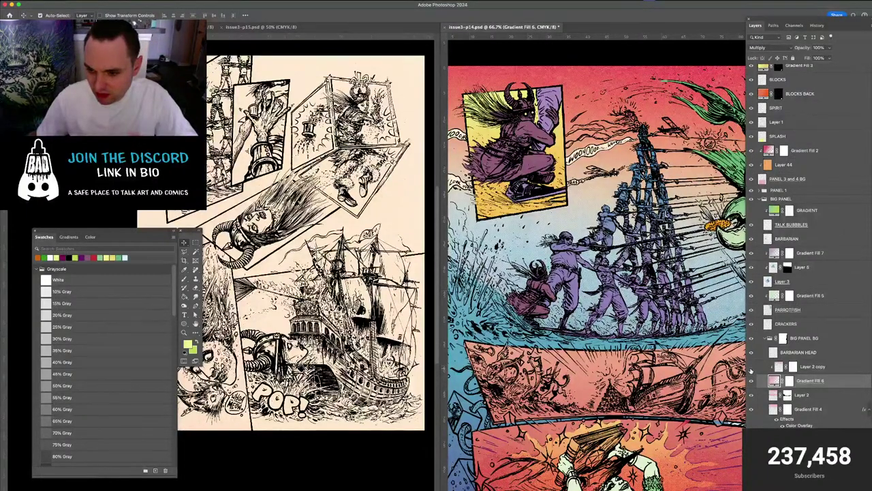
left_click(754, 380)
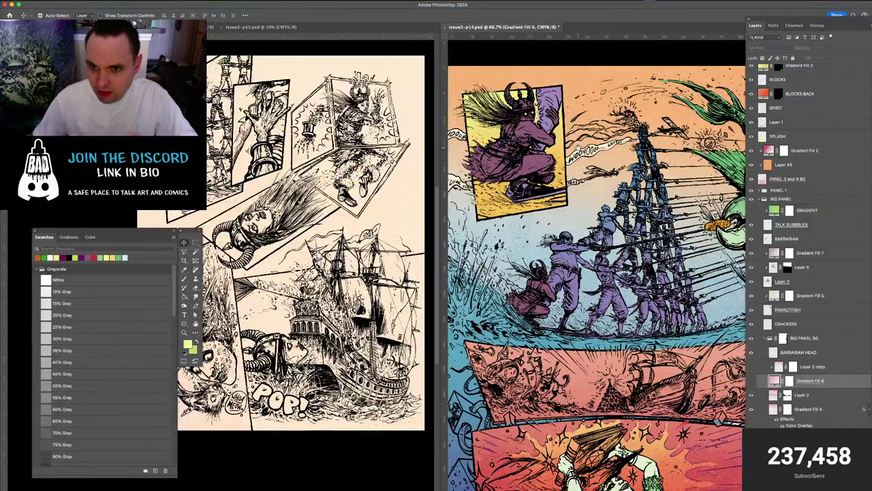
scroll(575, 147, "down", 2)
left_click(756, 395)
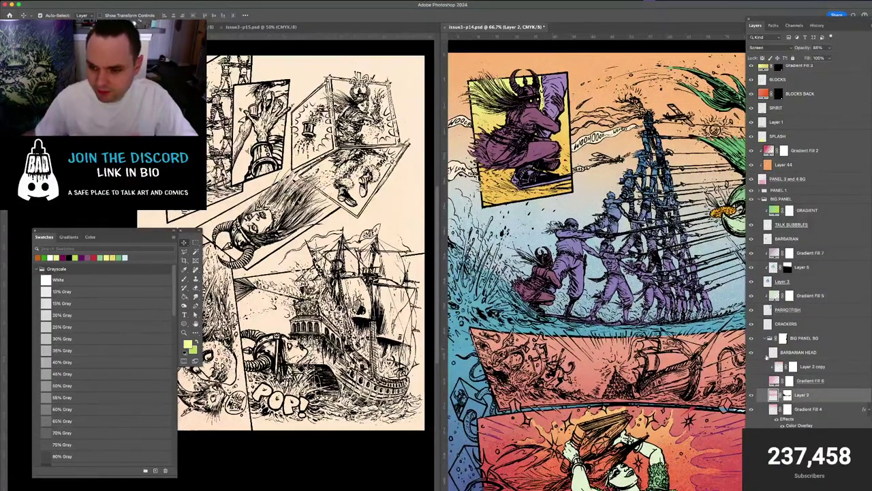
left_click(752, 395)
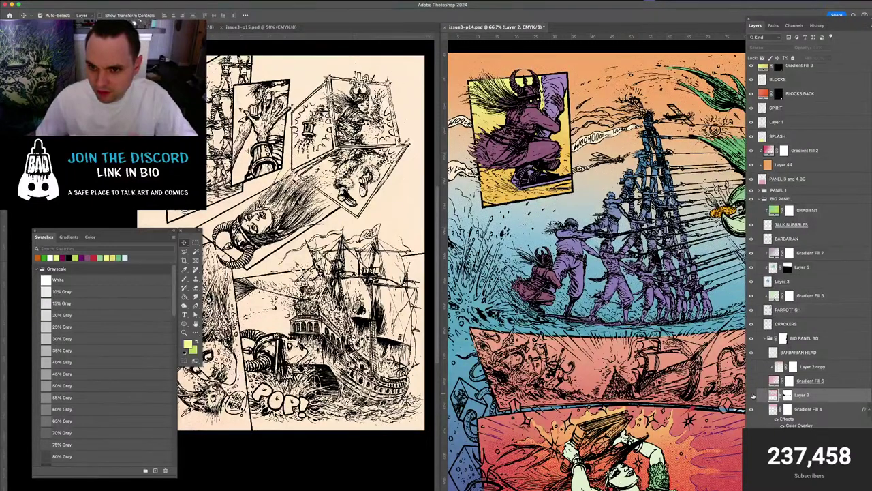
key("b")
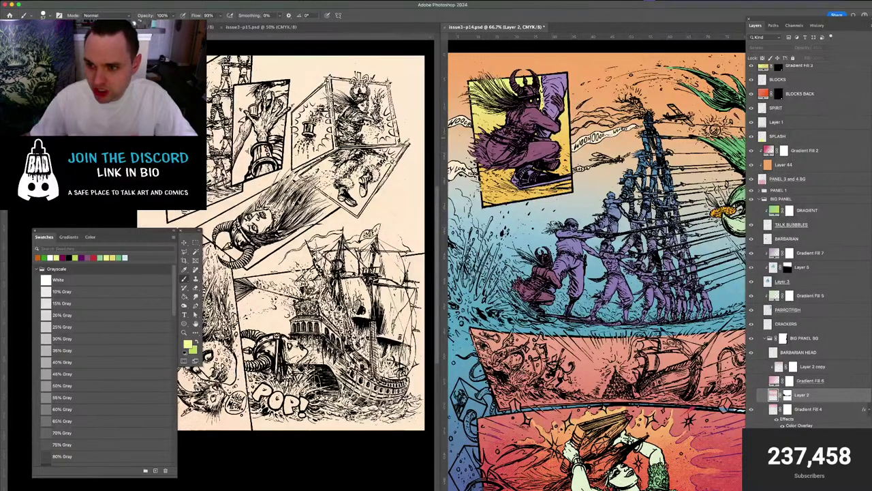
scroll(862, 141, "up", 1)
scroll(811, 245, "down", 1)
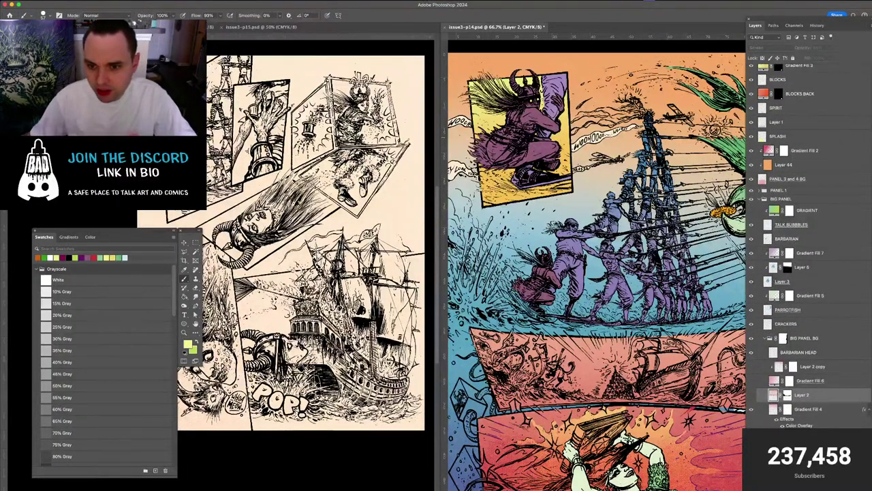
scroll(810, 113, "up", 4)
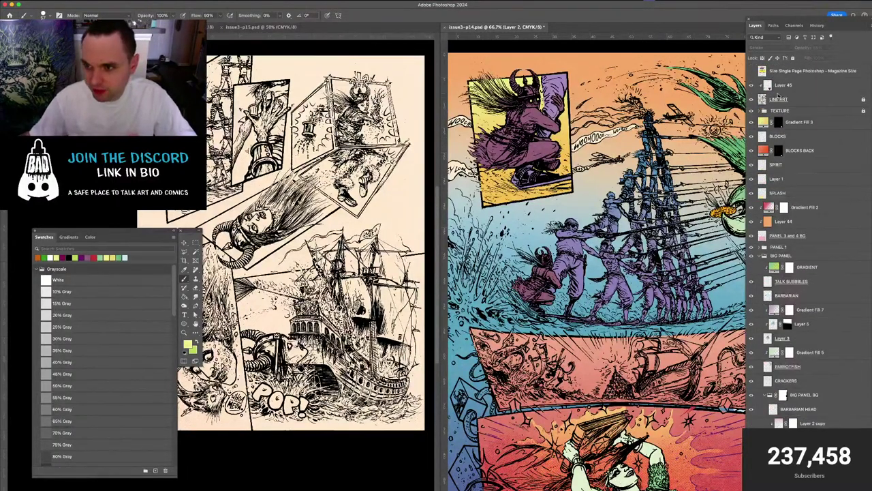
key("v")
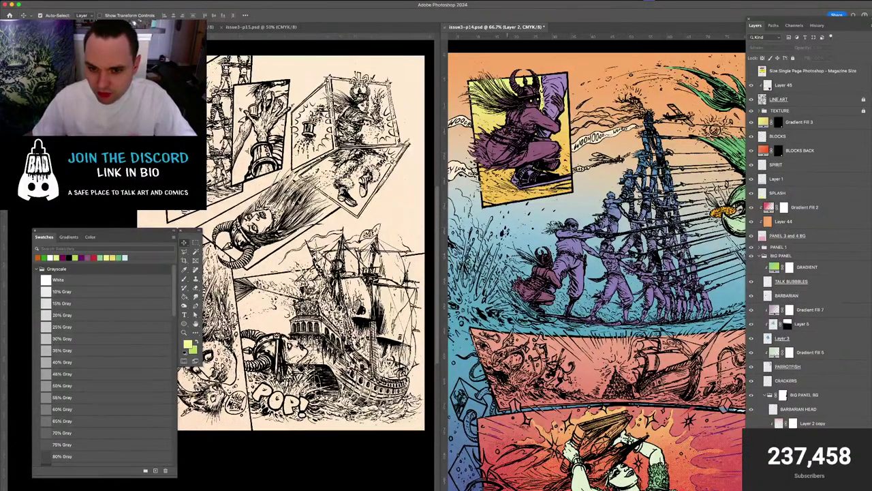
Select the Gradient Fill 4 layer from the big panel's blue and orange background
left_click(510, 256)
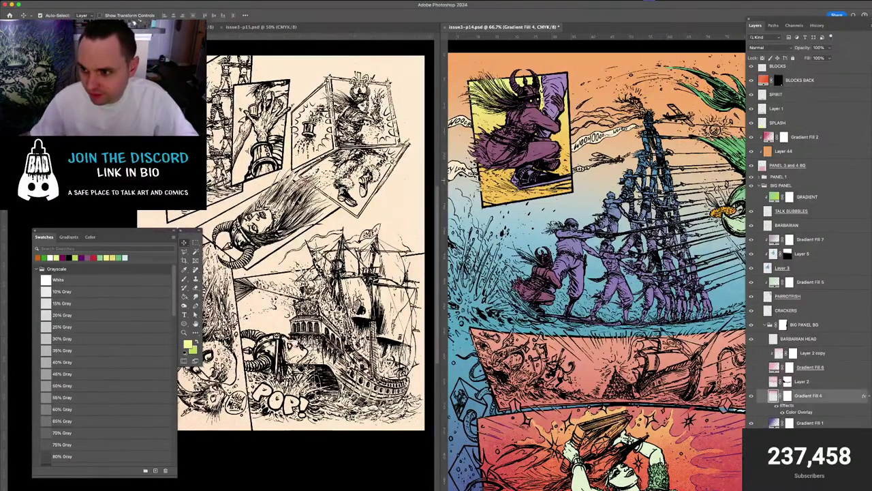
left_click(602, 180)
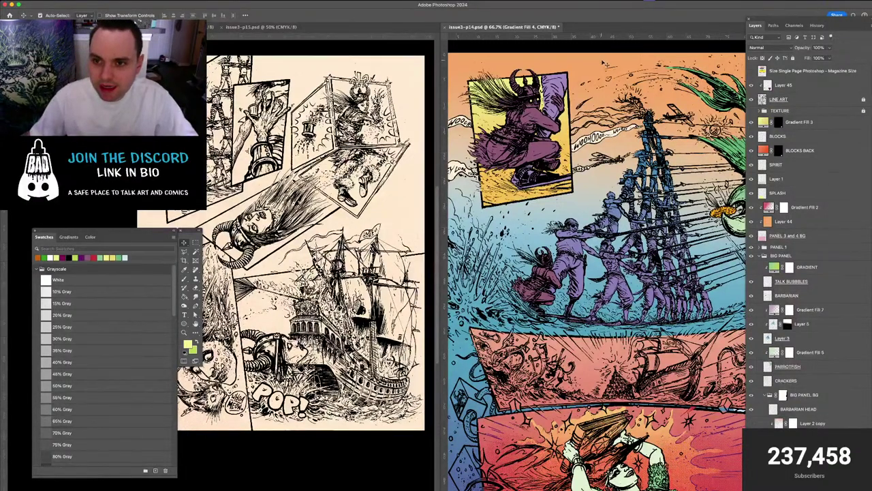
Toggle the Gradient Fill 4 layer to check its effect on the big panel's background, and leave it hidden
scroll(804, 272, "down", 5)
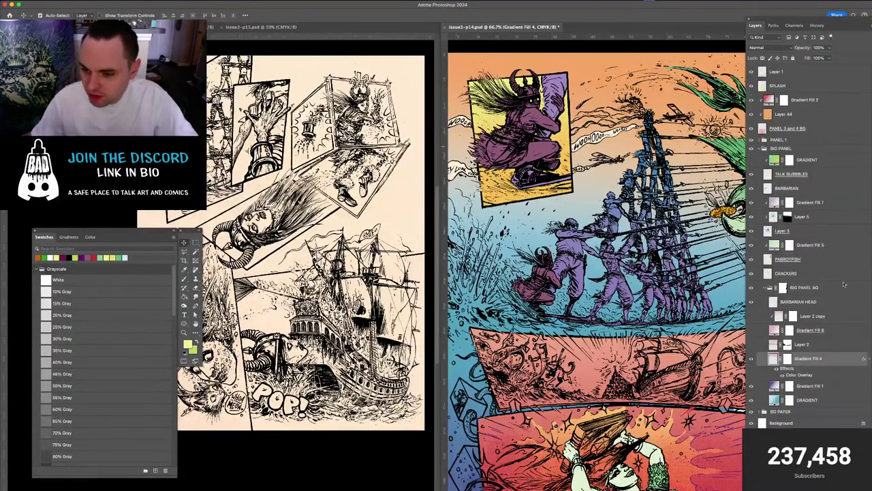
left_click(752, 361)
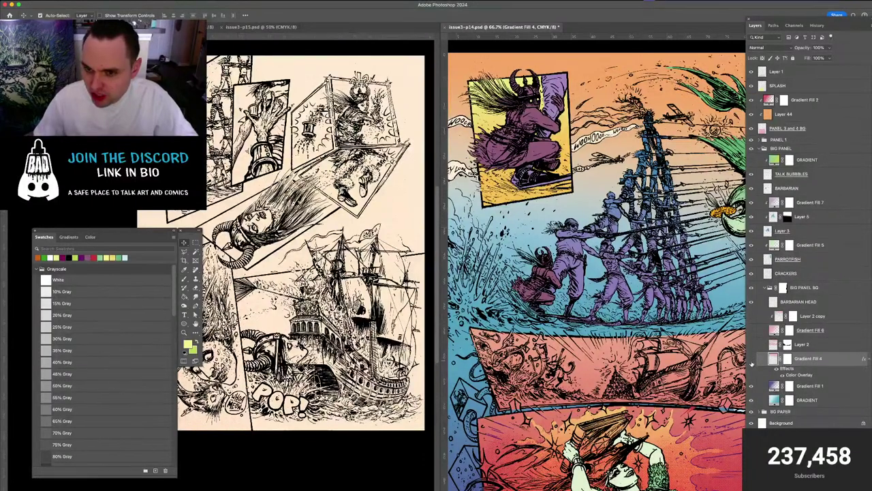
left_click(752, 362)
left_click(752, 362)
left_click(752, 361)
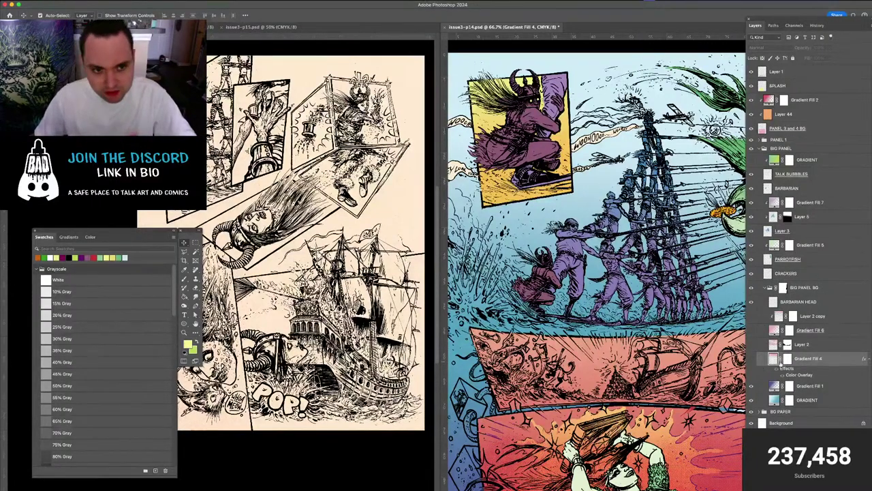
Copy the Gradient Fill 1 and GRADIENT layers from issue3-p14.psd into issue3-p15.psd and place them beneath the Layer 5 line art
left_click_drag(158, 231, 181, 244)
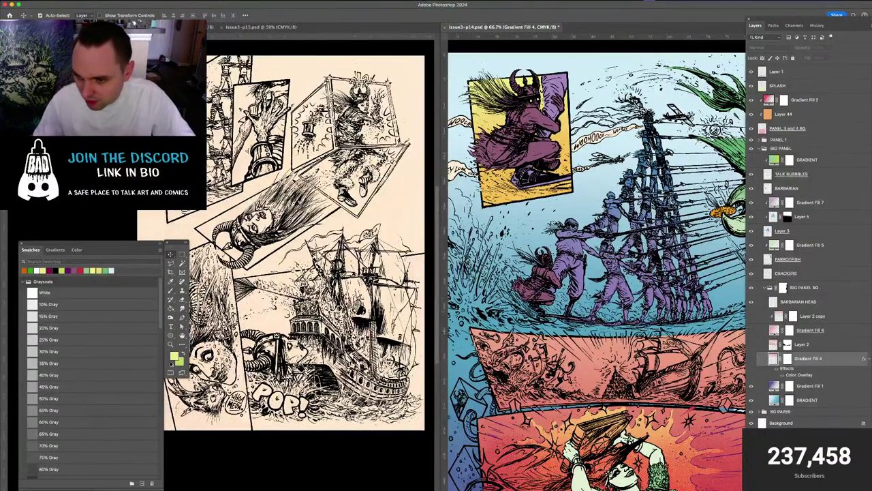
left_click(776, 386)
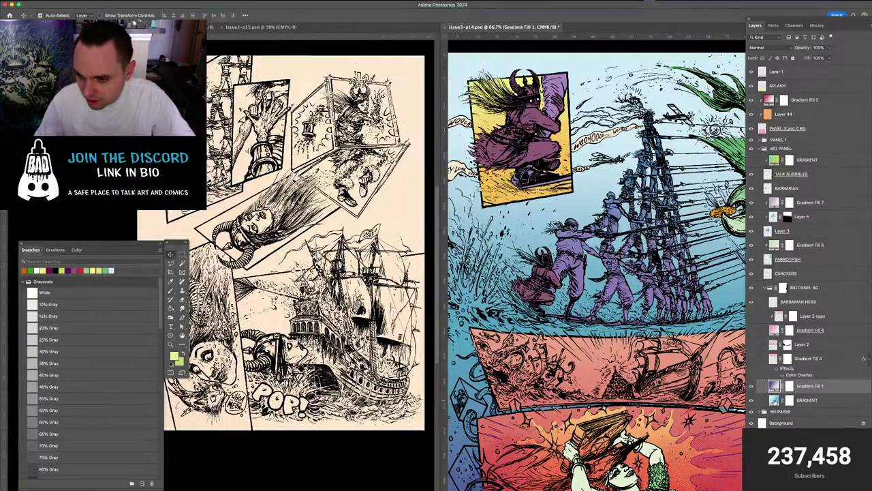
left_click(777, 400, "shift")
left_click_drag(775, 387, 364, 290)
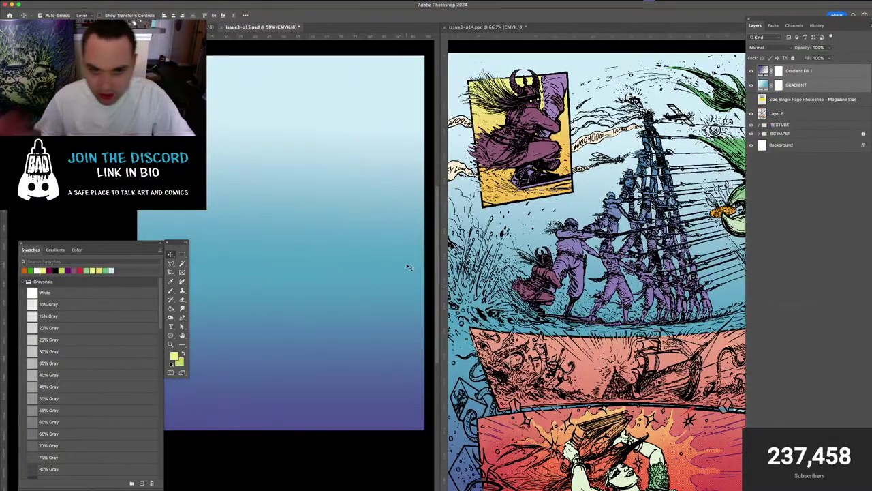
left_click_drag(771, 100, 764, 122)
Show Gradient Fill 4 in issue3-p14.psd and copy it into issue3-p15.psd above Gradient Fill 1
left_click(594, 135)
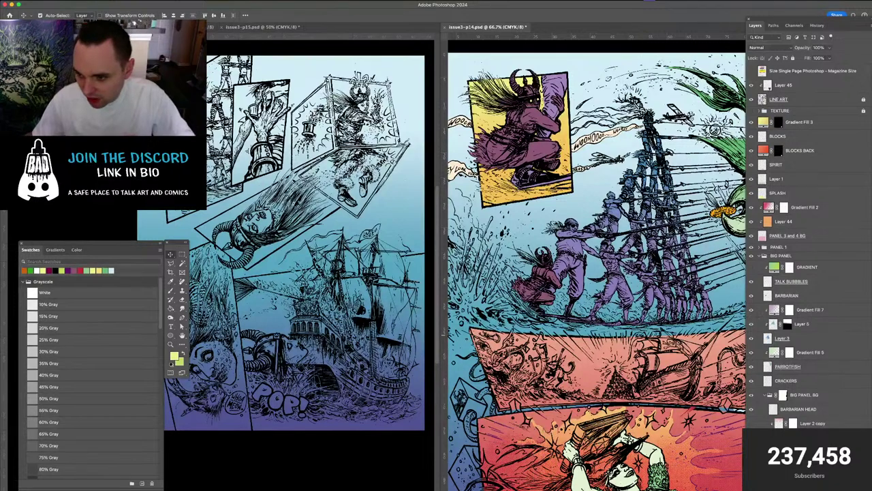
scroll(809, 245, "down", 3)
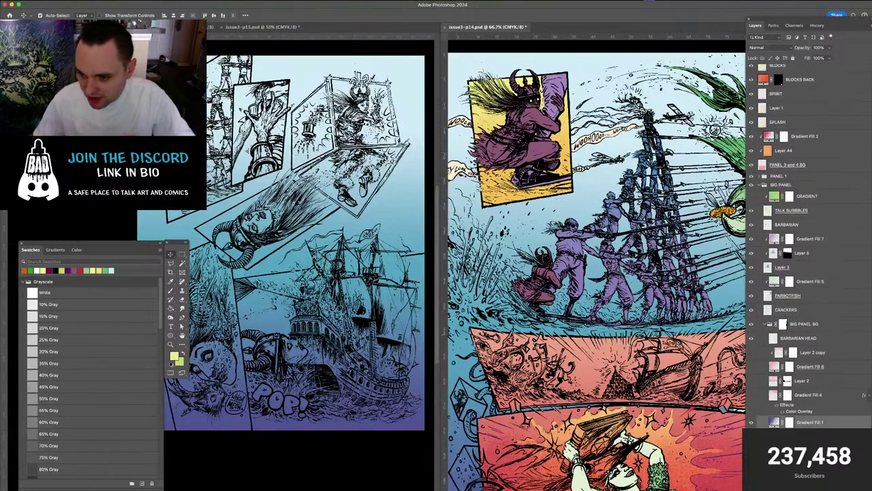
left_click(751, 395)
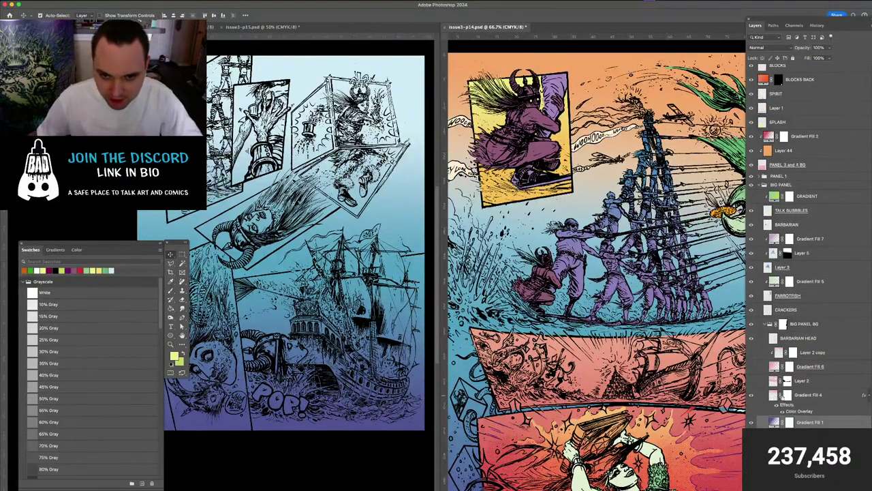
left_click(773, 395)
left_click_drag(773, 395, 286, 260)
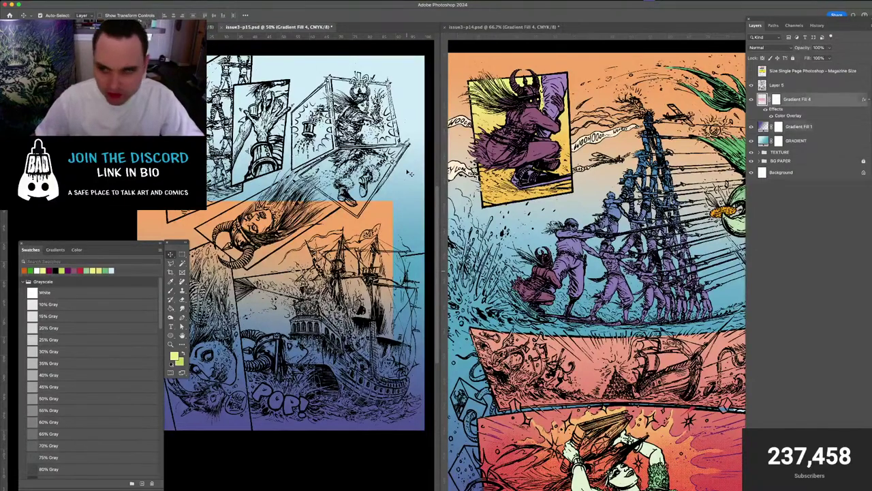
left_click(791, 127)
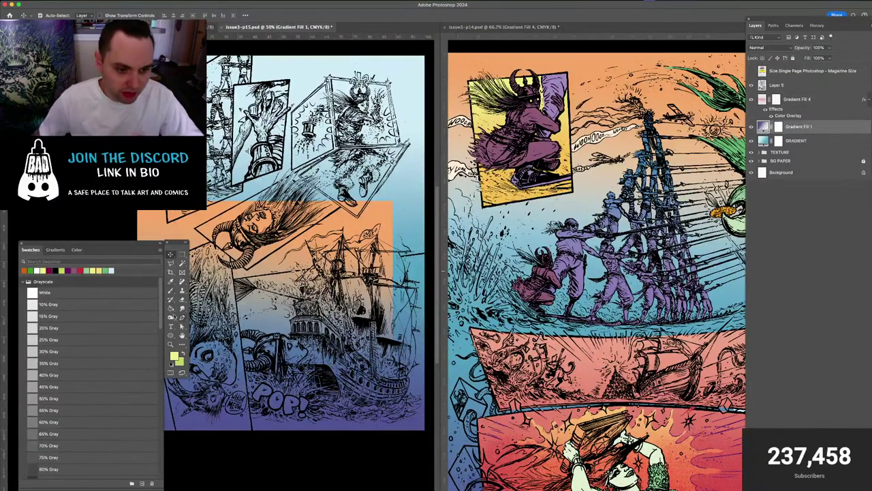
left_click(819, 143, "shift")
key("super+t")
left_click(436, 168)
Using the Gradient tool, flip Gradient Fill 1 on issue3-p15.psd so its purple starts near the page top and fades downwards
key("g")
key("shift+g")
key("shift+g")
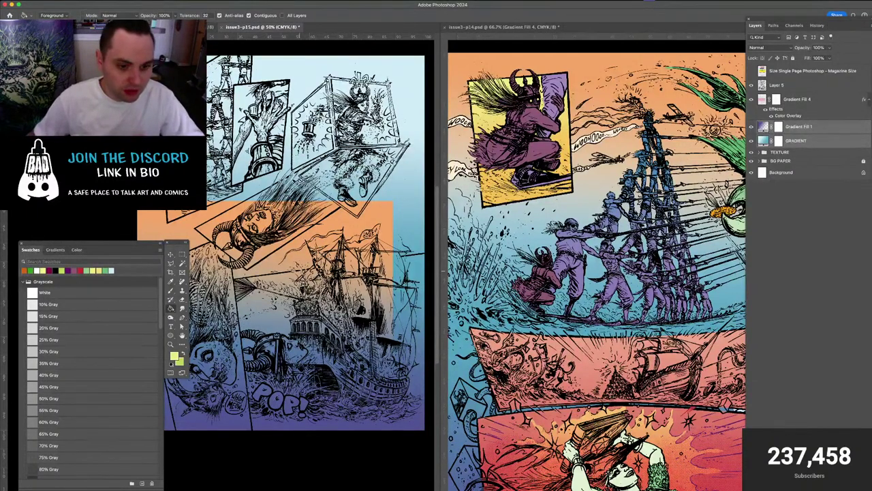
left_click(765, 129)
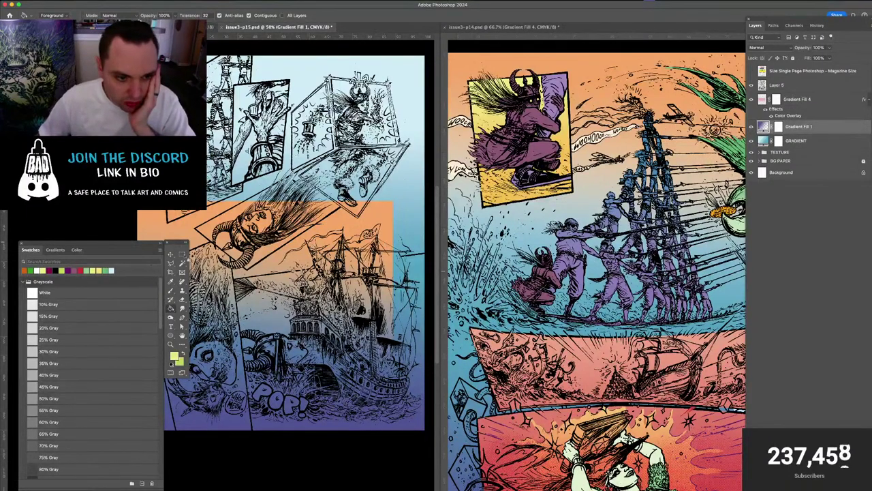
right_click(171, 309)
left_click(190, 308)
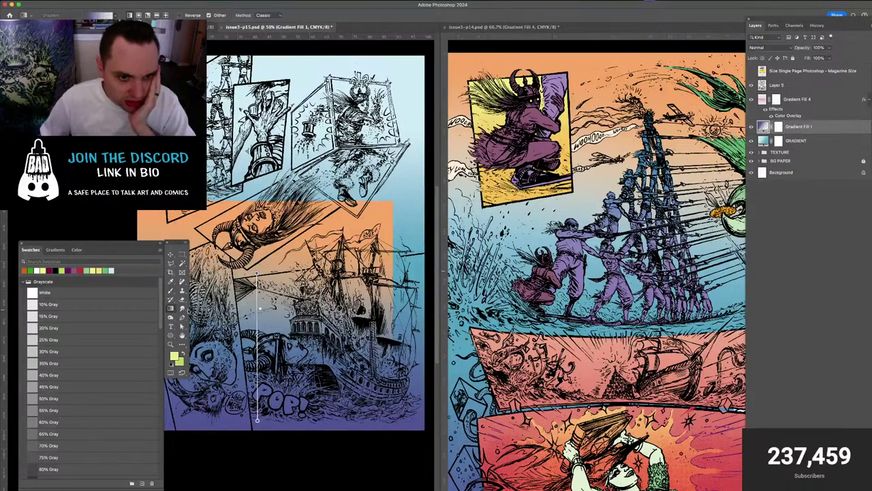
mouse_move(257, 300)
left_mouse_down()
mouse_move(351, 292)
mouse_move(368, 263)
mouse_move(386, 185)
left_mouse_up()
left_click_drag(385, 237, 380, 249)
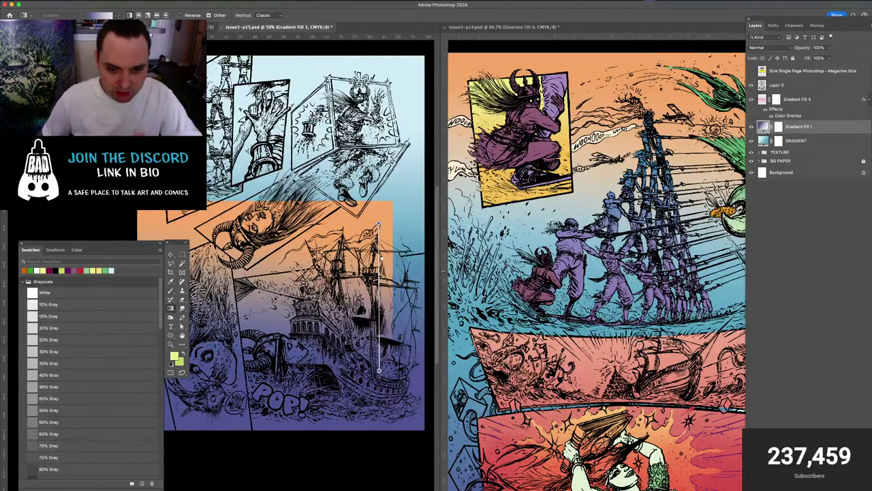
left_click_drag(379, 370, 365, 69)
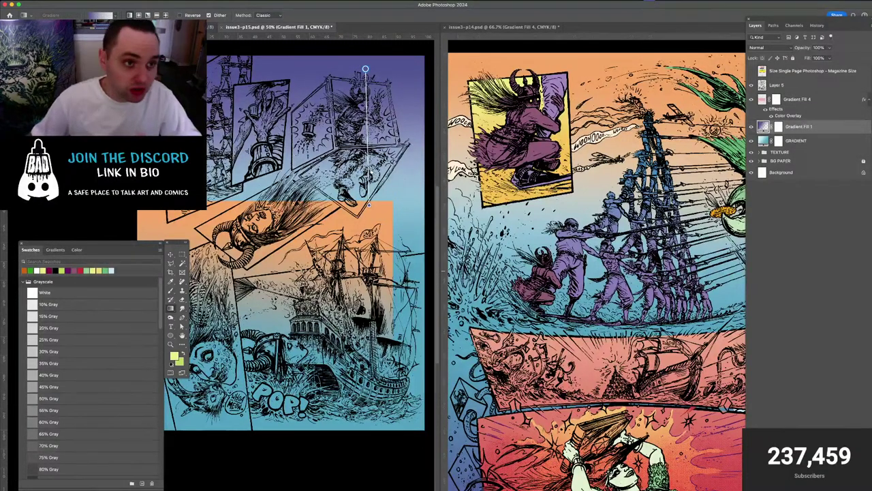
double_click(365, 69)
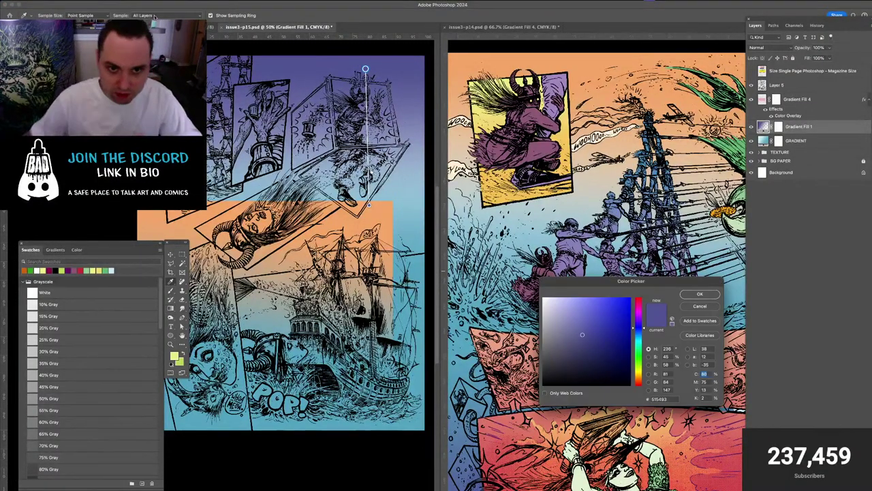
key("Return")
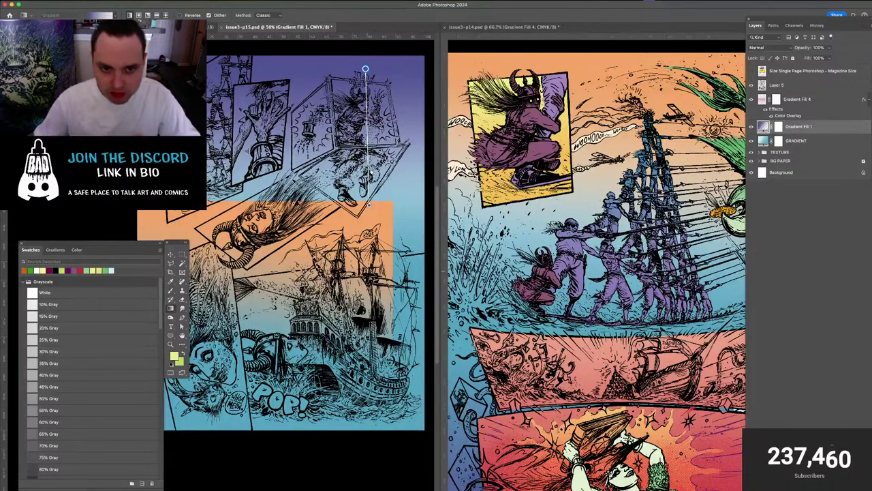
Reposition the GRADIENT layer's gradient so its blue begins just above the ship's masts and fades to pale further down the page
key("v")
left_click(765, 141)
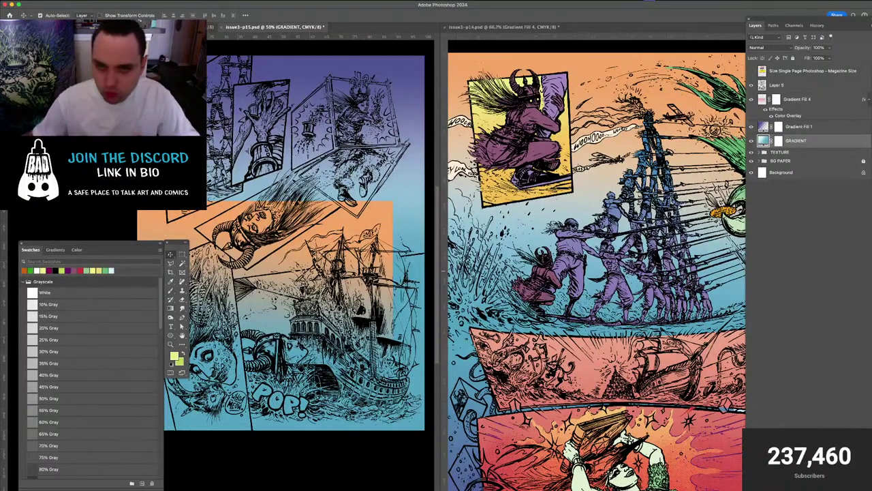
key("g")
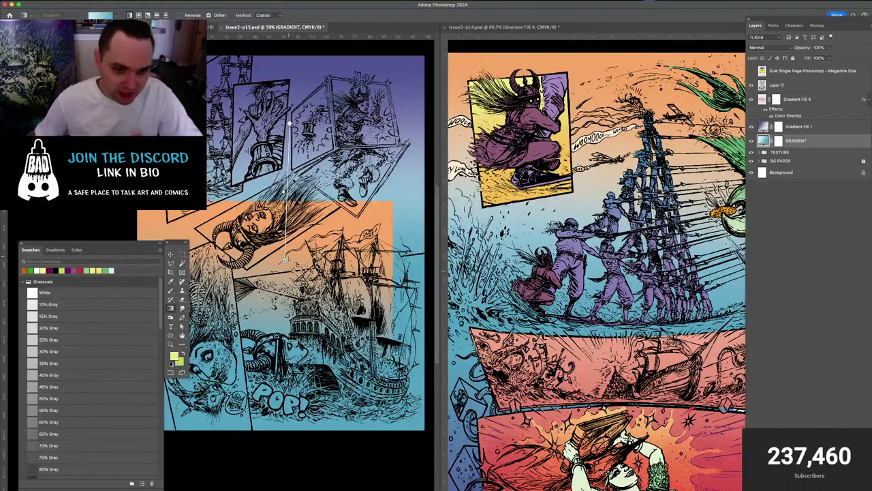
left_click_drag(284, 260, 370, 224)
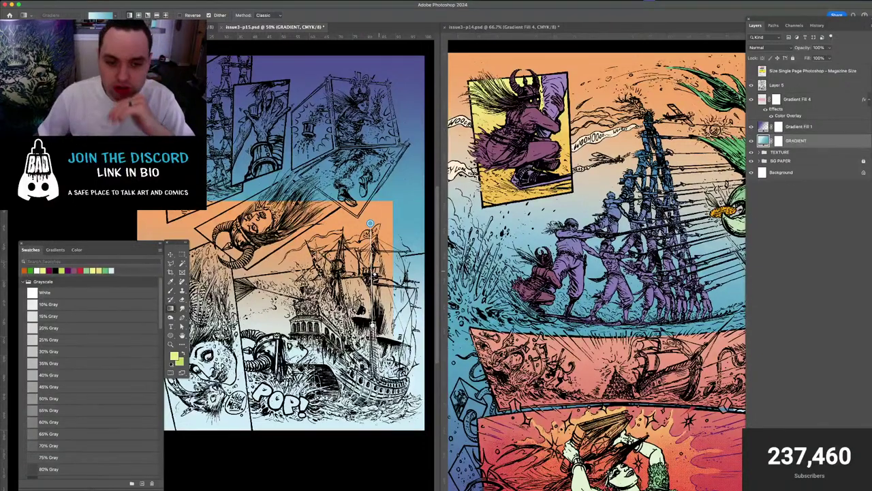
left_click_drag(370, 224, 369, 217)
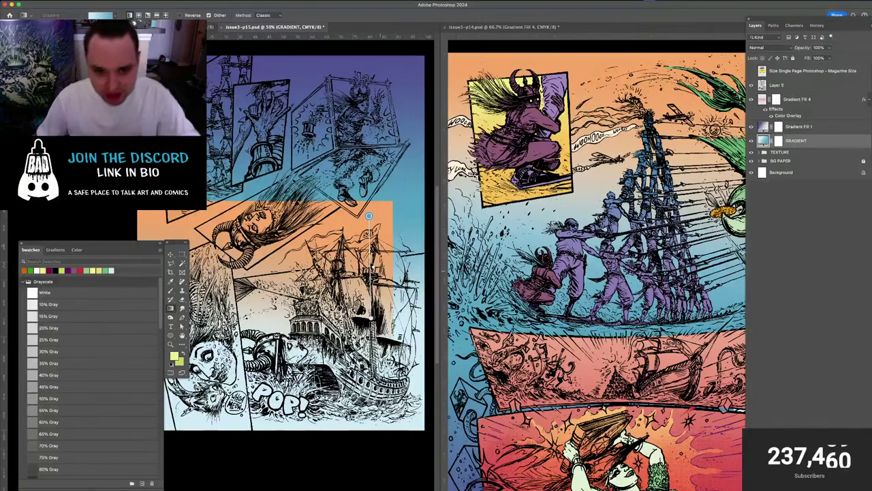
Rotate Gradient Fill 4 by about 180° and move it down over the lower part of the page
key("v")
left_click(385, 220)
key("super+t")
left_click_drag(252, 181, 322, 387)
mouse_move(327, 421)
left_mouse_down()
mouse_move(341, 411)
mouse_move(327, 422)
left_mouse_up()
left_click_drag(338, 389, 334, 404)
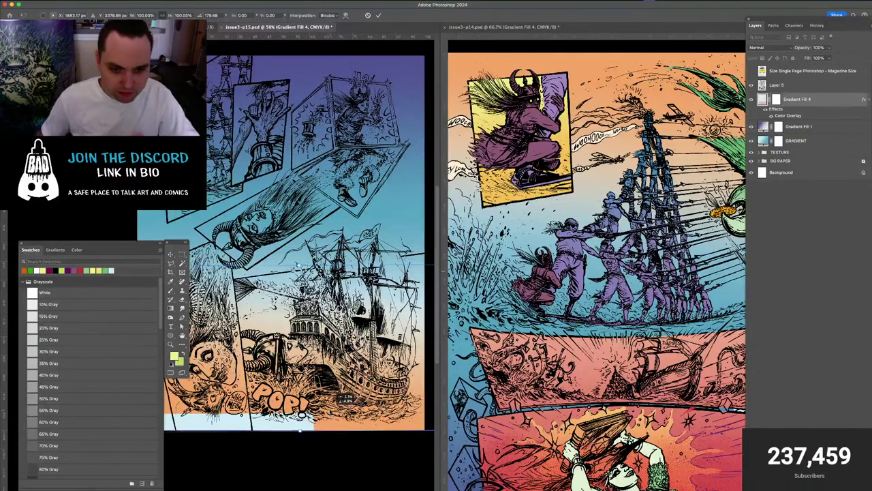
key("Return")
Check the page in full-screen view and align Gradient Fill 4 with the side and bottom edges of the page
left_click_drag(278, 268, 332, 197)
key("f")
key("super+t")
left_click_drag(491, 397, 471, 399)
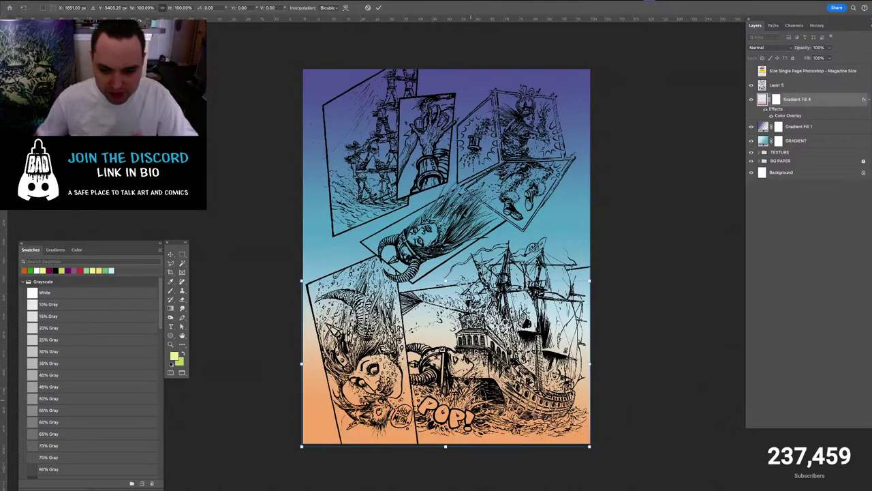
key("Return")
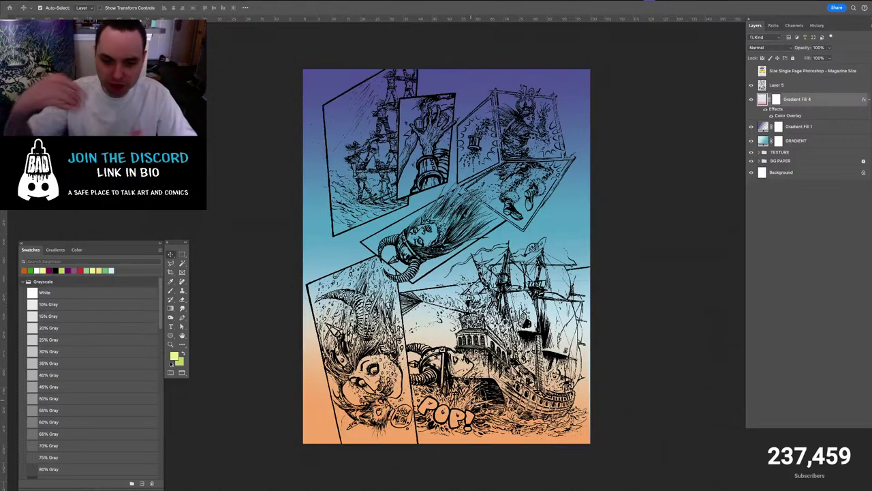
key("f")
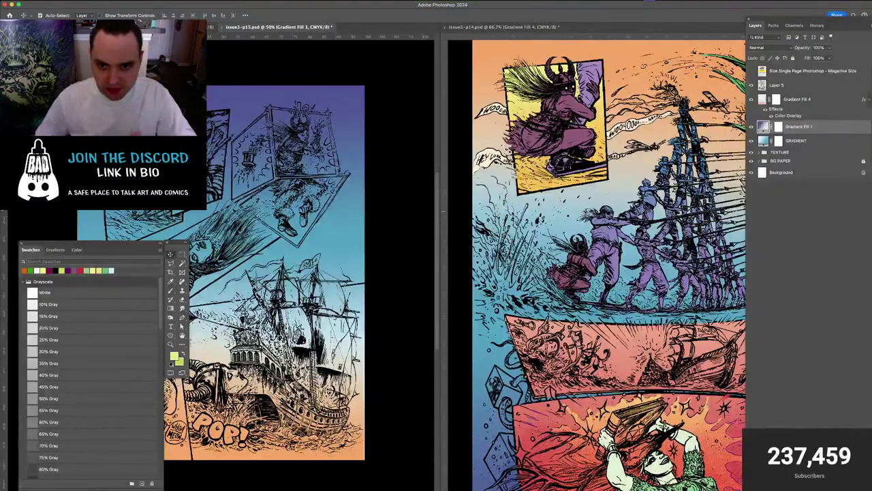
Compare the gradient background of issue3-p15.psd with the coloured panels of issue3-p14.psd, viewing both pages at 50%
left_click_drag(556, 304, 520, 189)
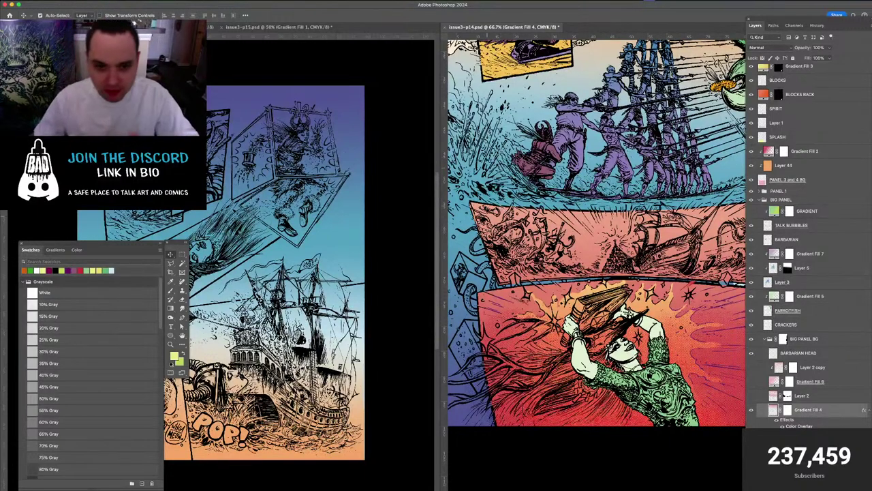
left_click_drag(348, 256, 381, 200)
left_click_drag(562, 210, 525, 217)
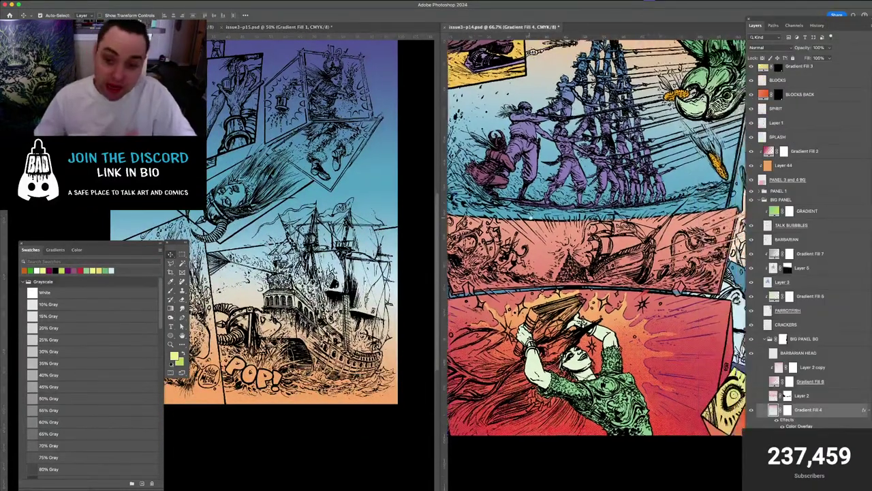
scroll(513, 207, "up", 5)
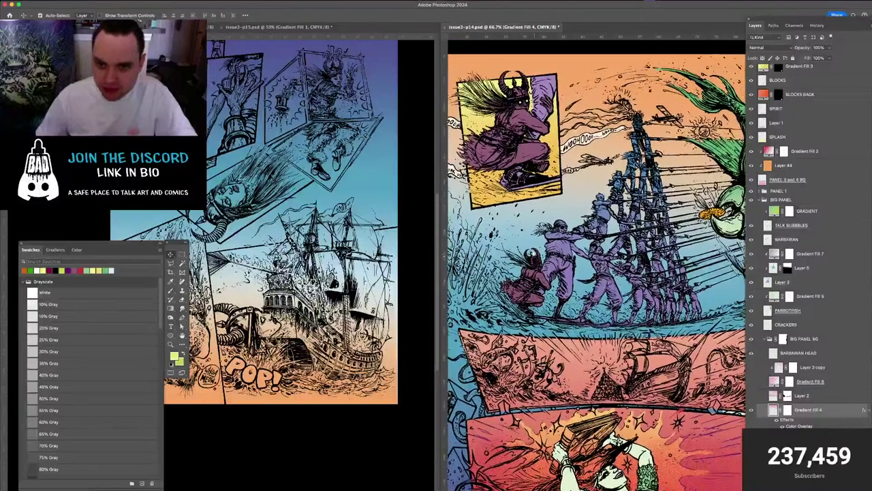
key("super+minus")
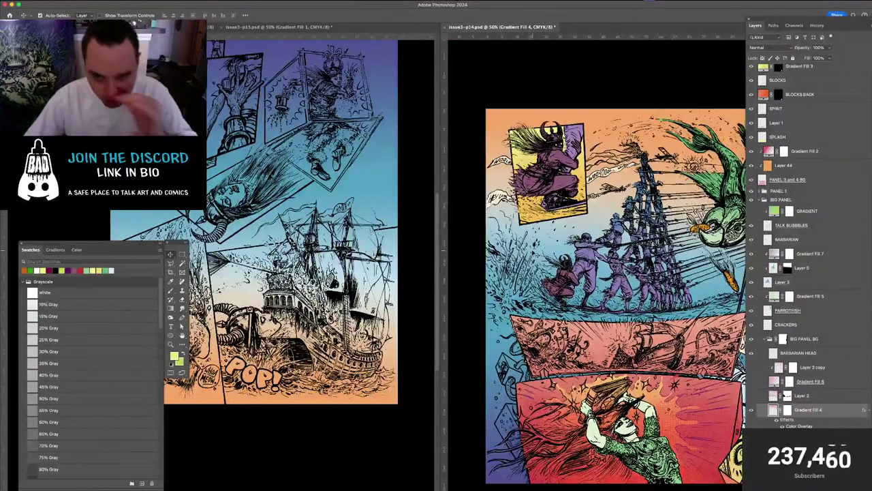
scroll(596, 249, "down", 2)
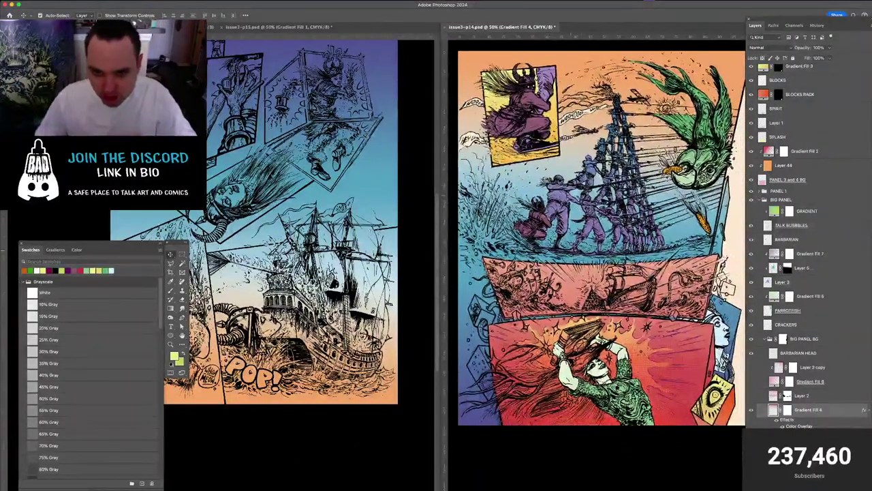
left_click(407, 239)
scroll(408, 240, "up", 3)
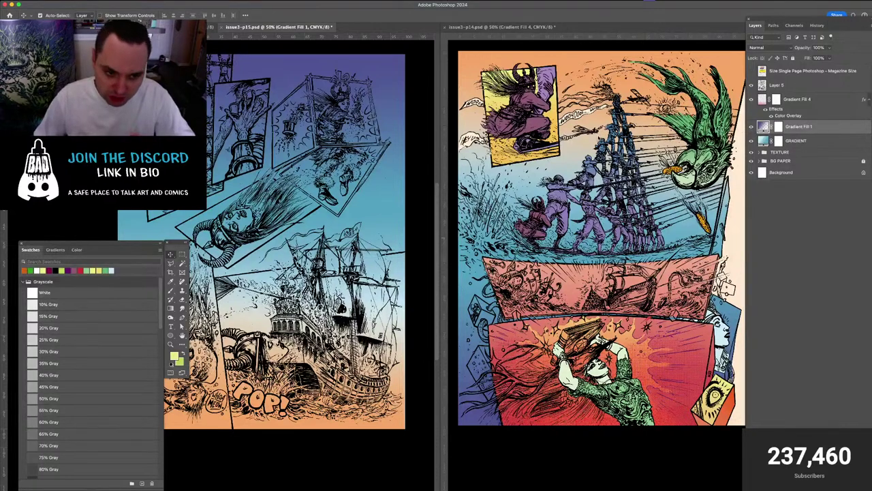
In issue3-p14.psd, pick the paper's Texture layer and show Layer 2 in the BIG PANEL BG group again
left_click(558, 170)
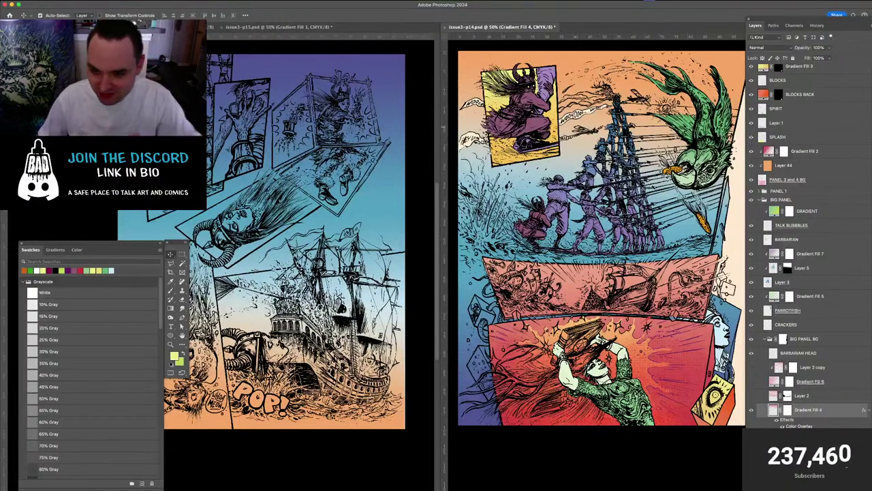
left_click(736, 261)
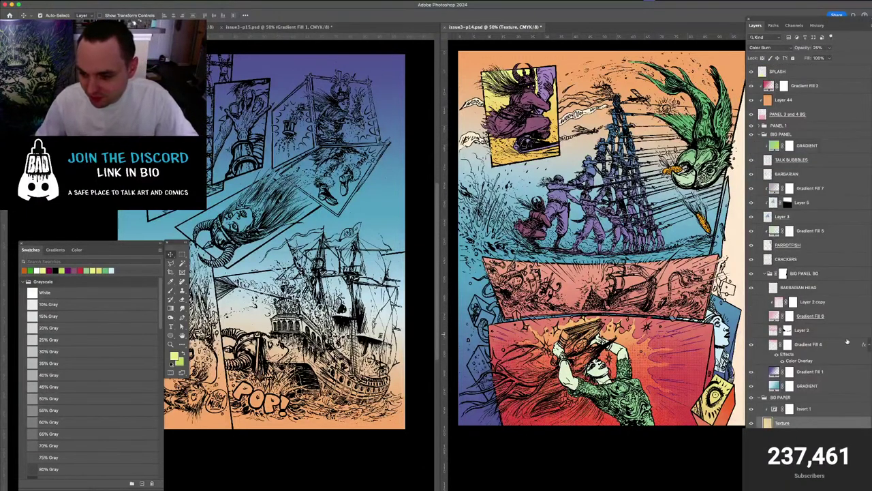
left_click(750, 331)
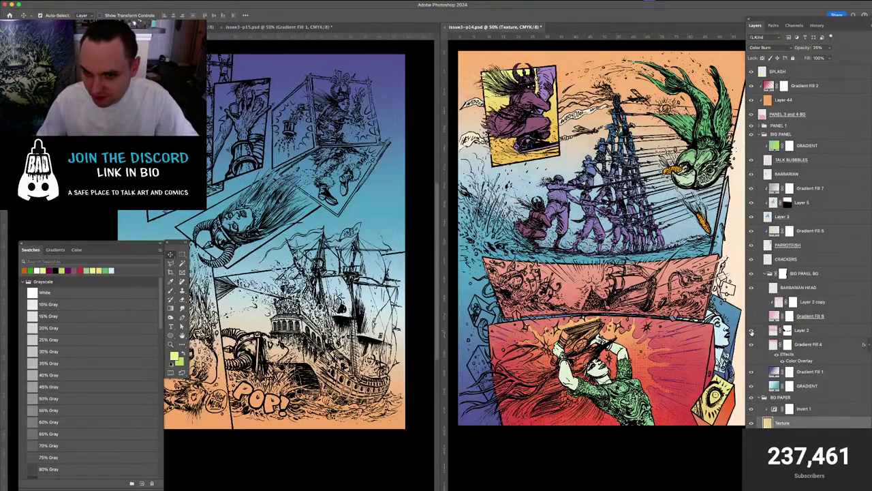
Examine what Layer 2 adds to the big panel of issue3-p14.psd by toggling its visibility and viewing at 100%
left_click(752, 331)
left_click(751, 330)
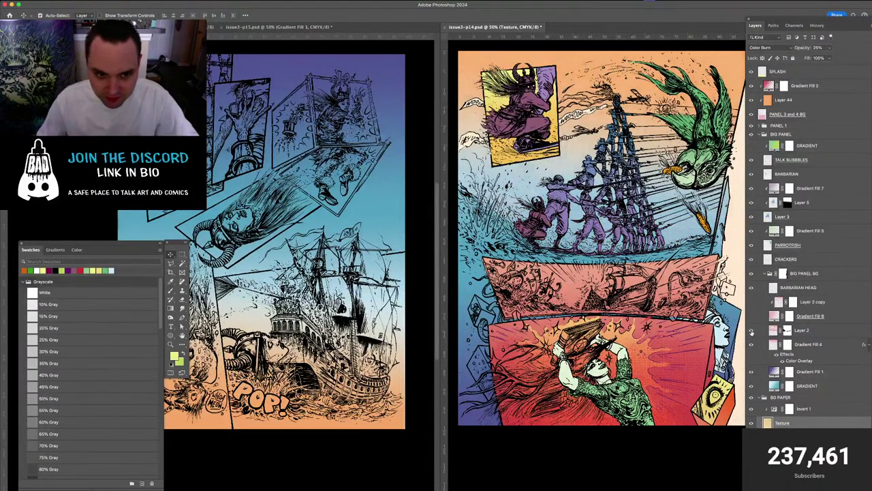
left_click(750, 331)
key("super+plus")
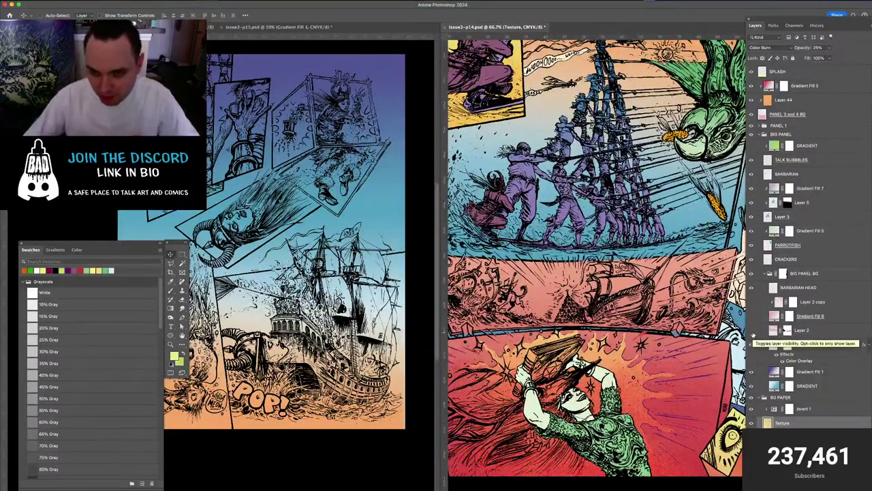
key("super+plus")
left_click_drag(576, 210, 588, 281)
scroll(588, 283, "up", 5)
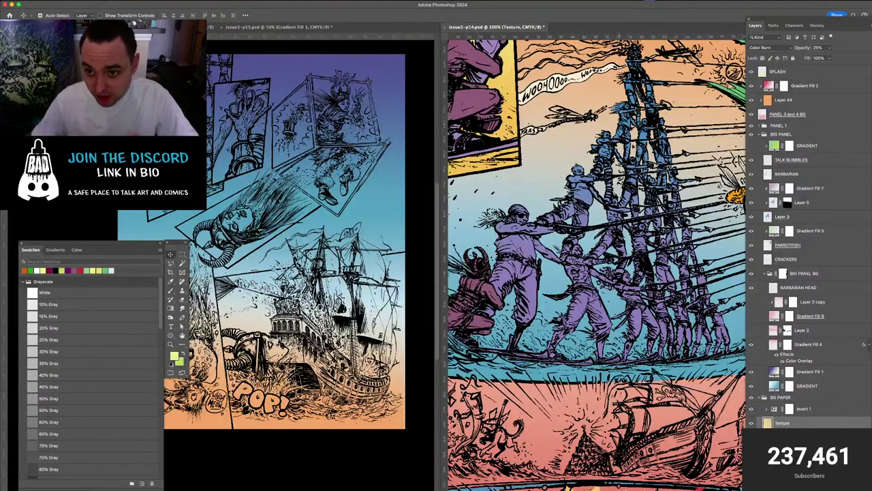
left_click(751, 330)
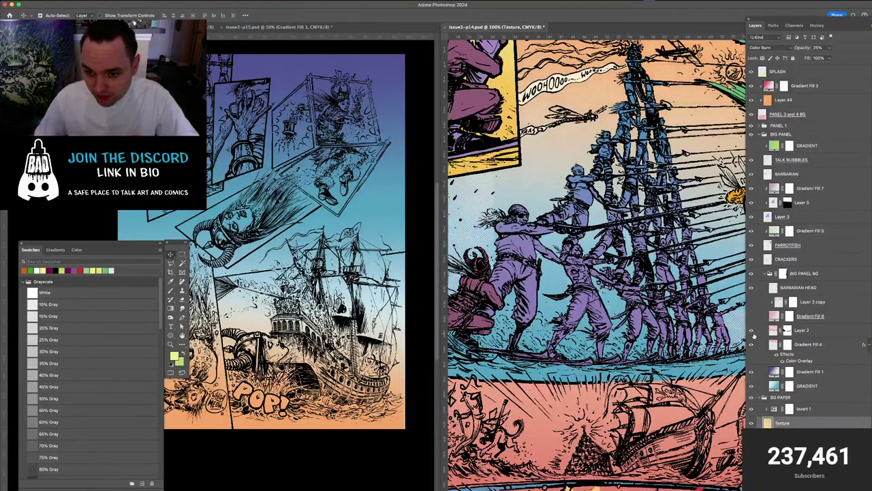
scroll(593, 263, "left", 3)
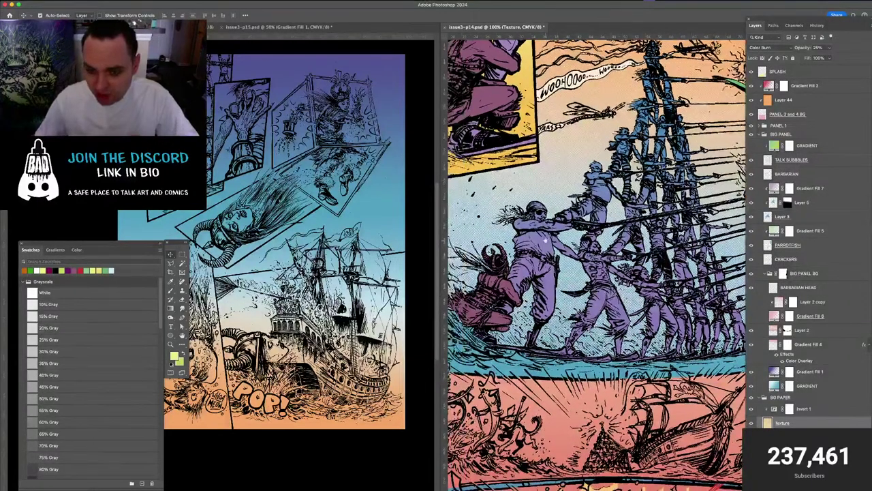
scroll(575, 276, "up", 2)
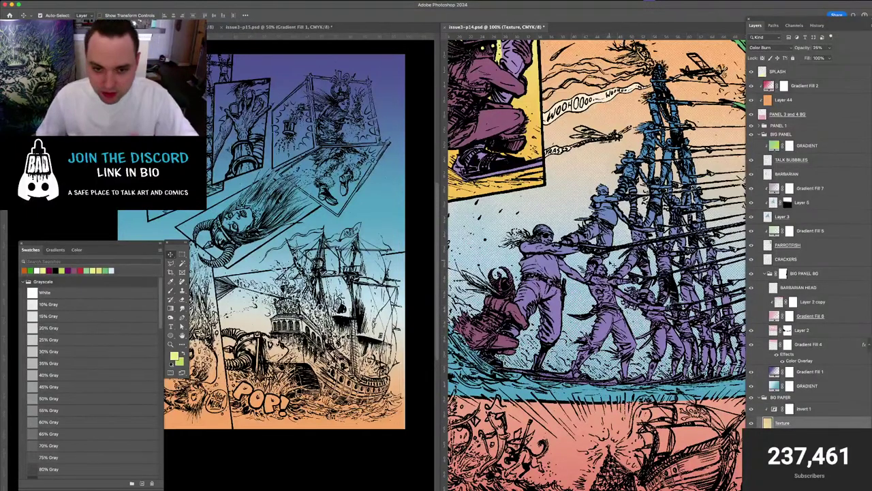
Show and select Gradient Fill 6 in the BIG PANEL BG group of issue3-p14.psd
key("super+minus")
key("super+minus")
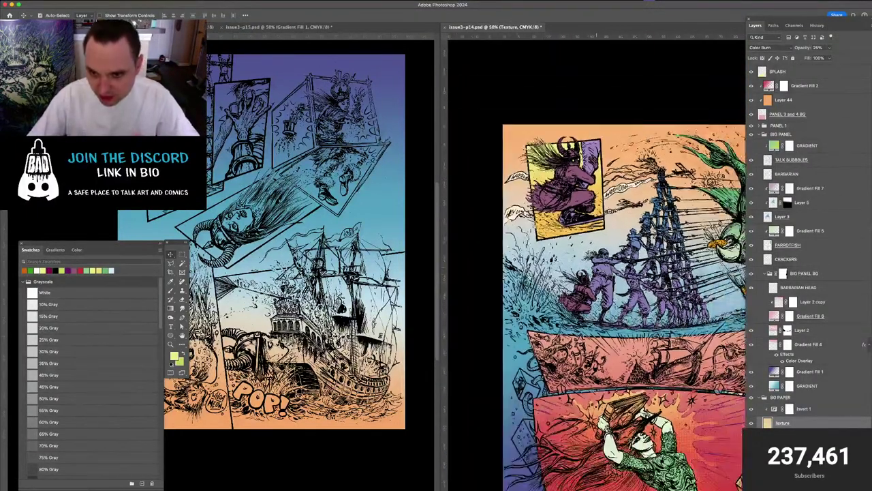
left_click(752, 316)
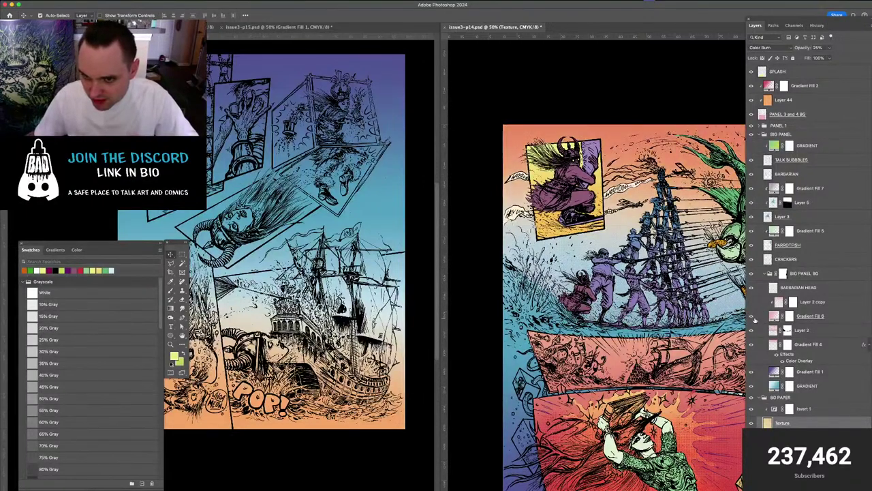
left_click(762, 320)
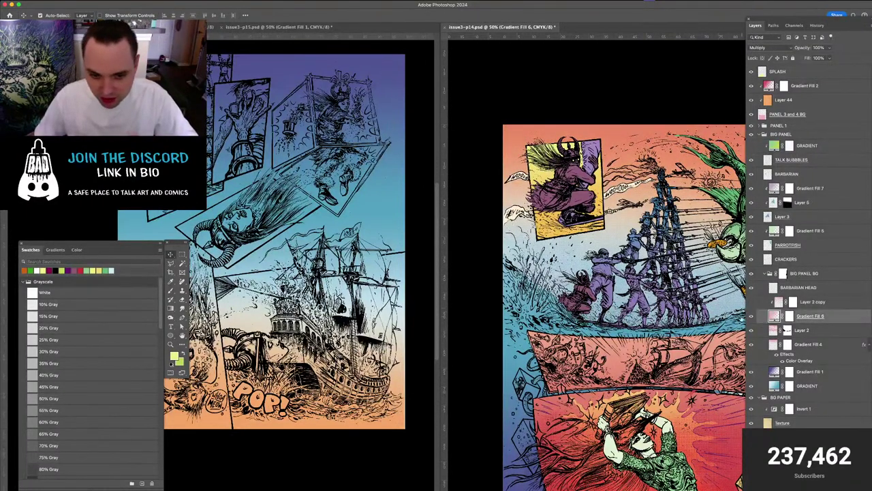
In issue3-p15.psd, select Gradient Fill 4 and transform its position to fit the page's edges
left_click(308, 270)
left_click_drag(299, 252, 354, 207)
left_click(764, 101)
key("super+t")
left_click_drag(404, 264, 368, 248)
left_click_drag(425, 202, 433, 199)
key("Return")
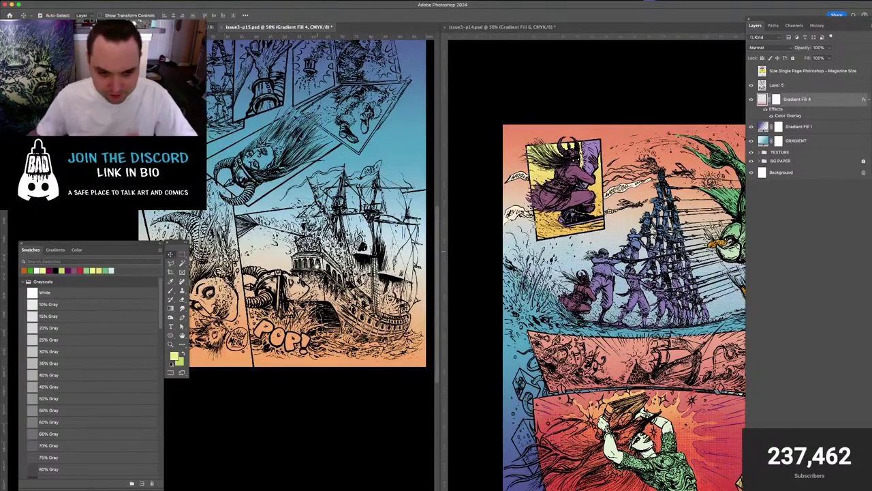
scroll(300, 204, "up", 2)
left_click_drag(338, 297, 340, 345)
left_click(487, 143)
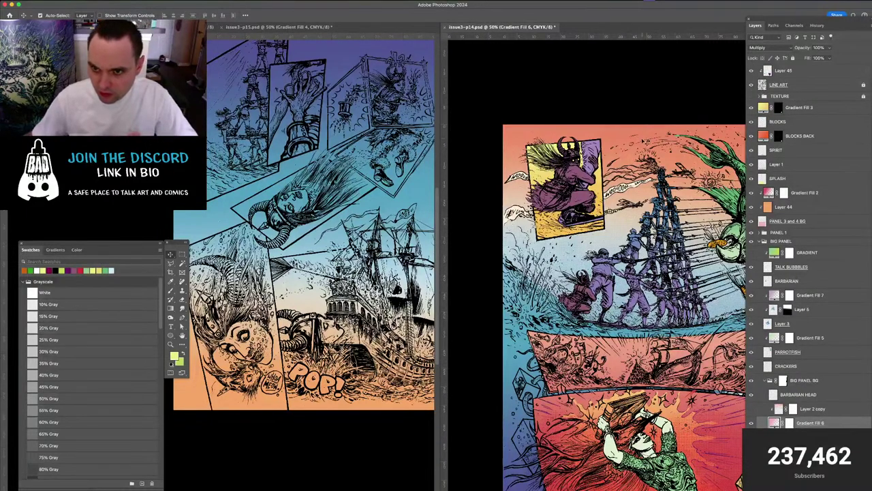
left_click_drag(772, 422, 351, 336)
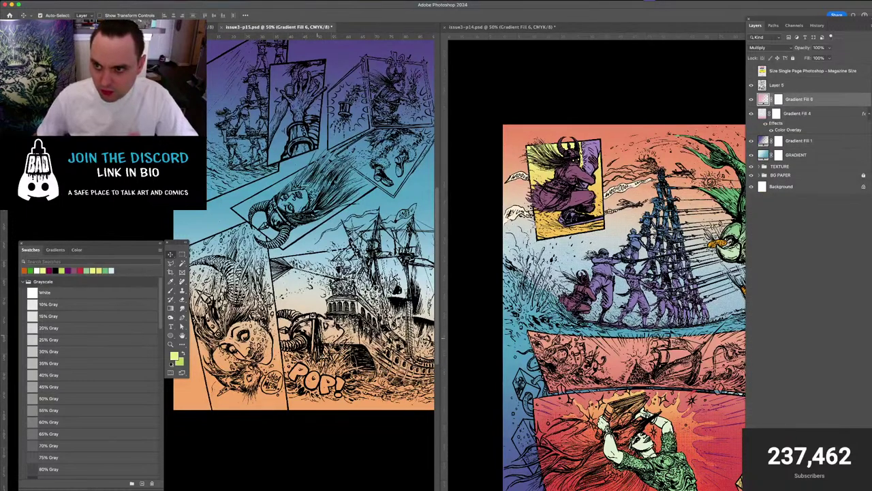
key("super+z")
Copy Gradient Fill 6 and its clipped Layer 2 copy into issue3-p15.psd and align them with the sides of the page's lower half
left_click(538, 346)
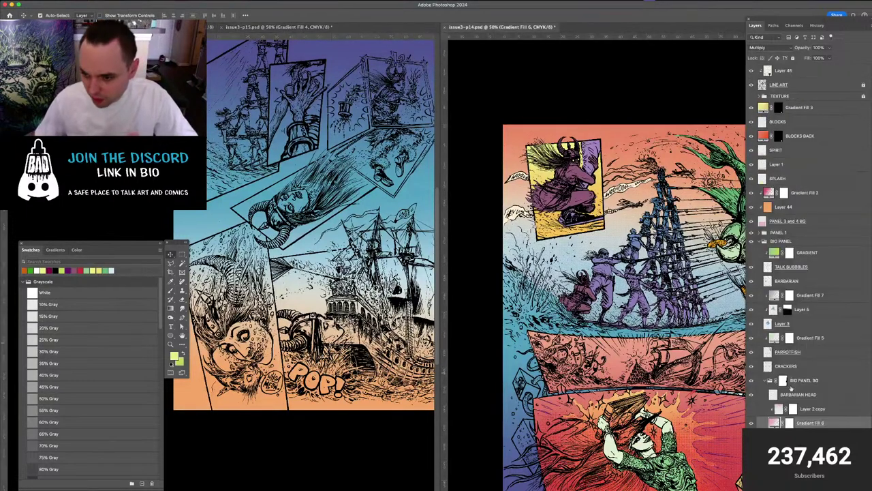
left_click_drag(813, 411, 361, 350)
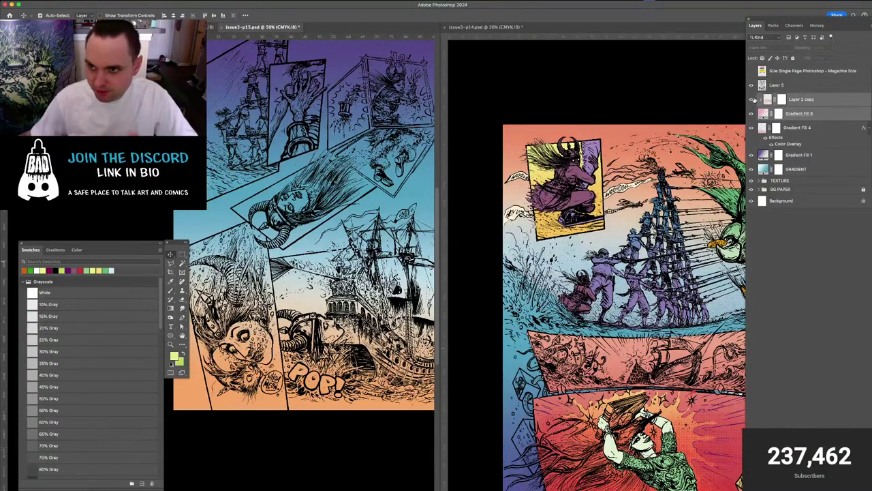
key("super+minus")
key("super+t")
left_click_drag(396, 210, 238, 383)
key("Return")
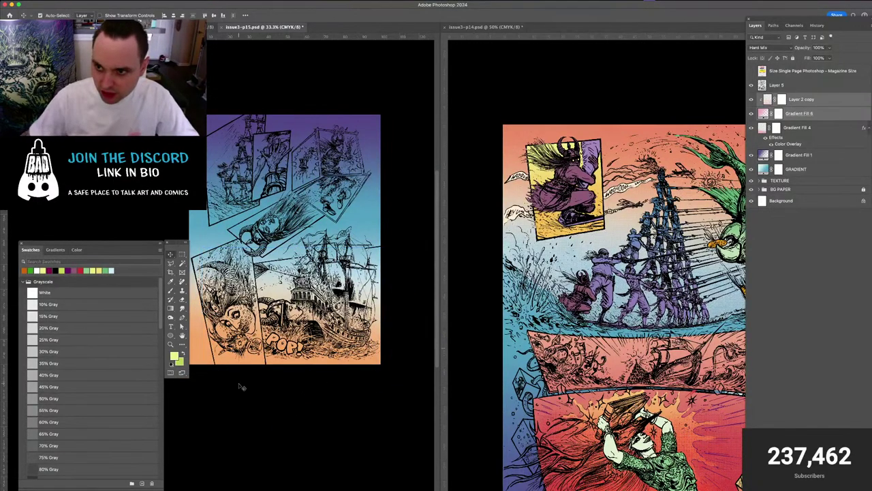
key("super+t")
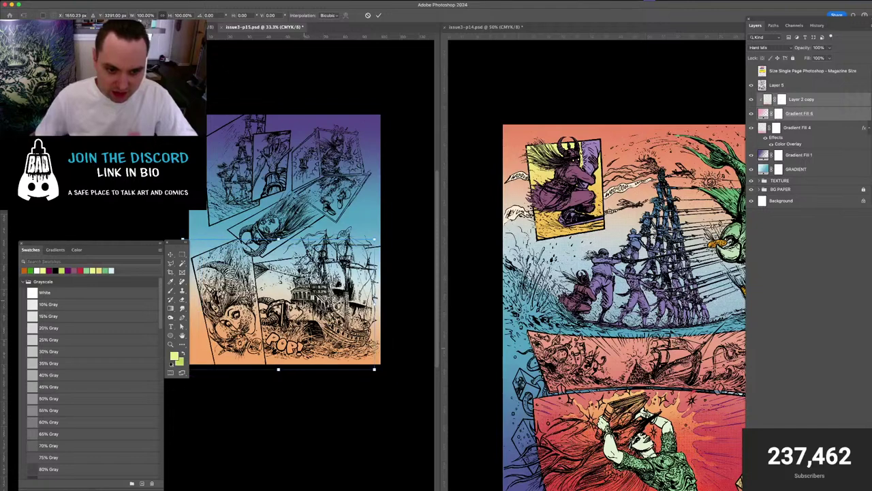
left_click_drag(306, 300, 317, 295)
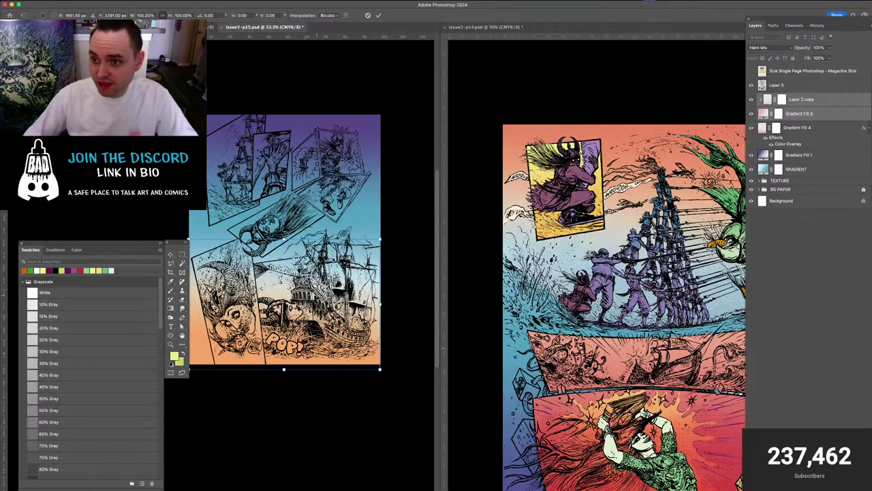
key("Return")
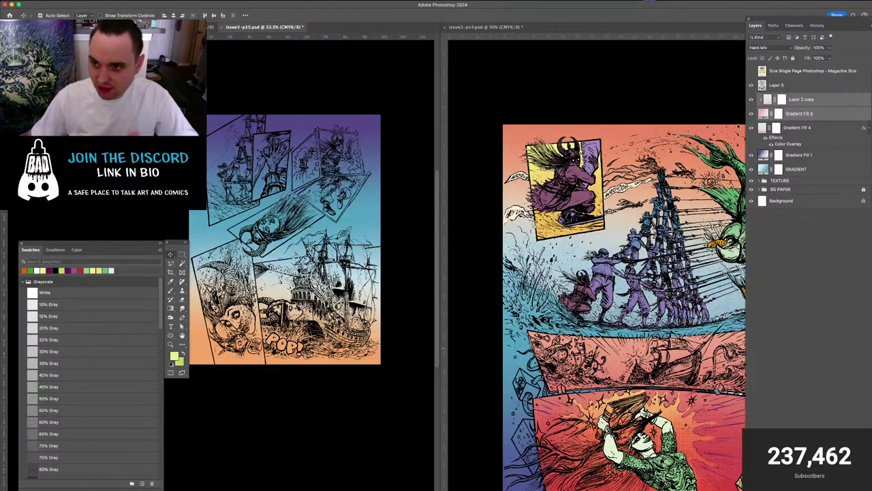
Reposition the gradient of Gradient Fill 6 with the Gradient tool so it runs vertically over the bottom third of the page
left_click(761, 113)
left_click(171, 308)
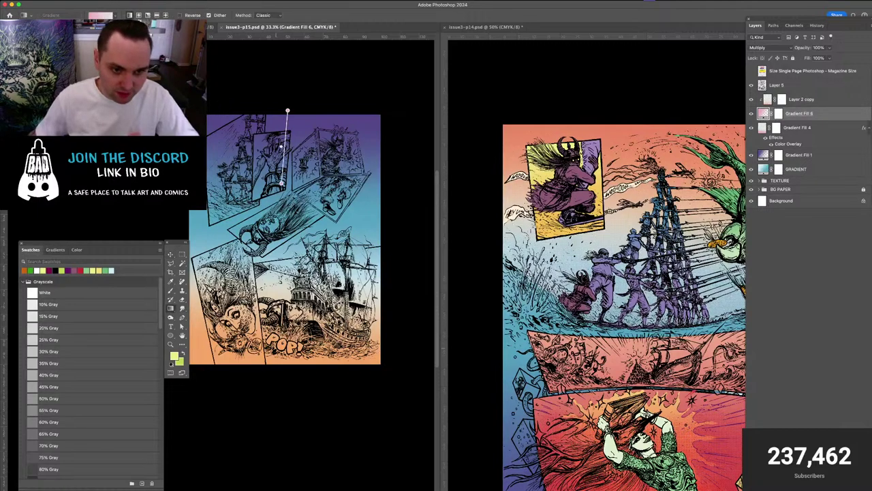
left_click_drag(283, 162, 300, 373)
left_click_drag(293, 292, 363, 279)
double_click(339, 265)
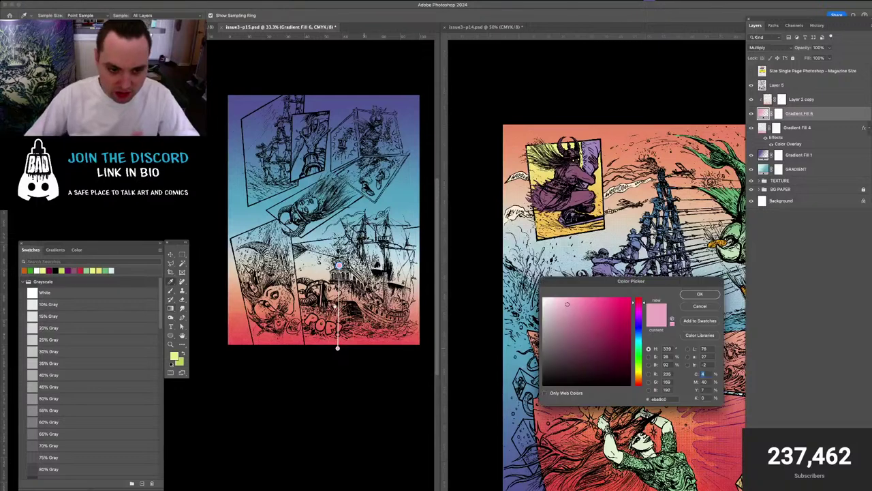
left_click(696, 308)
key("v")
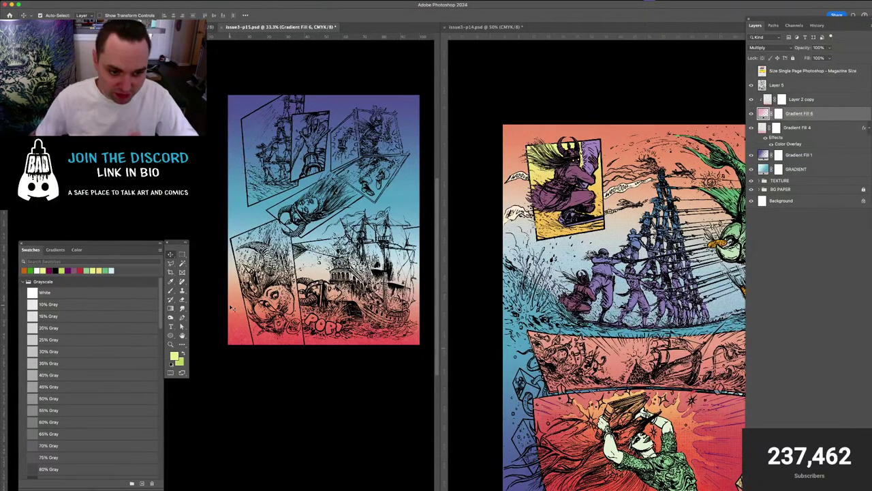
Select Layer 2 copy and move it so its lower edge meets the bottom edge of the page
scroll(237, 287, "up", 1)
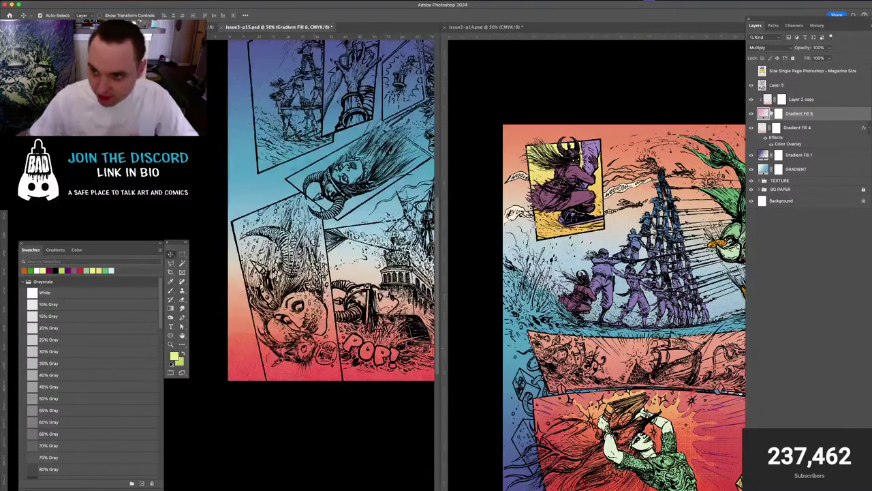
left_click(768, 101)
key("super+t")
left_click_drag(306, 256, 284, 294)
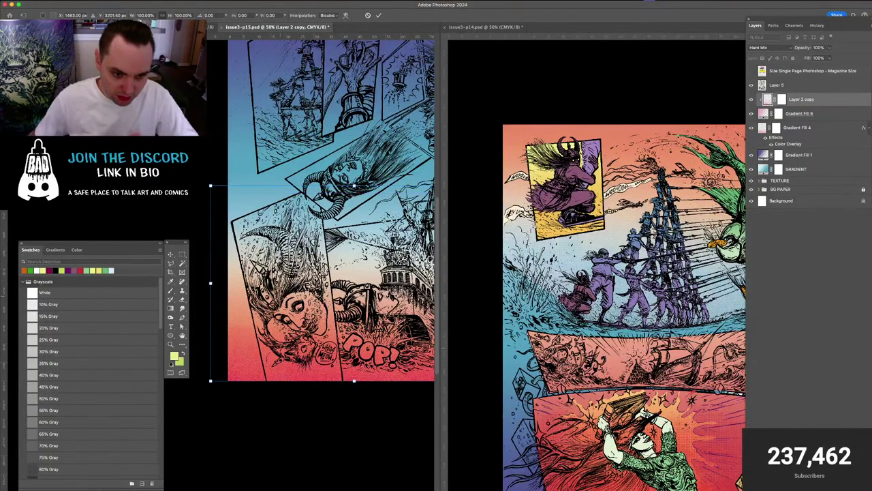
key("Return")
key("super+minus")
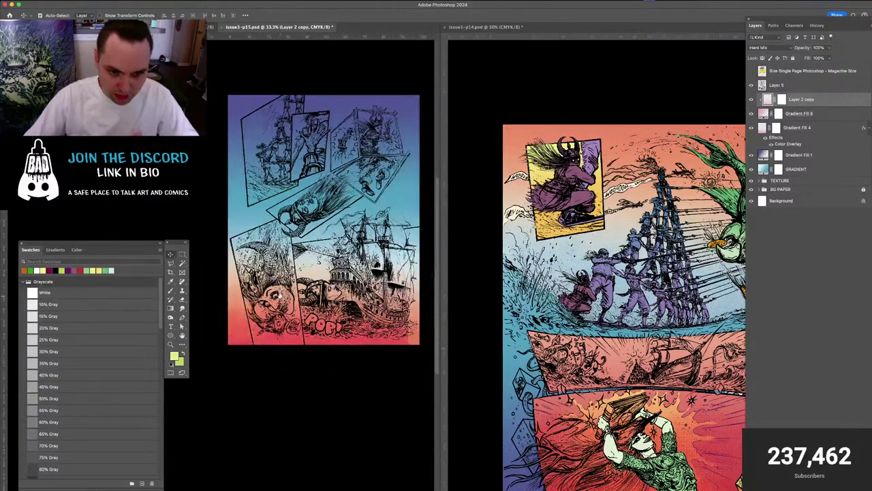
key("super+plus")
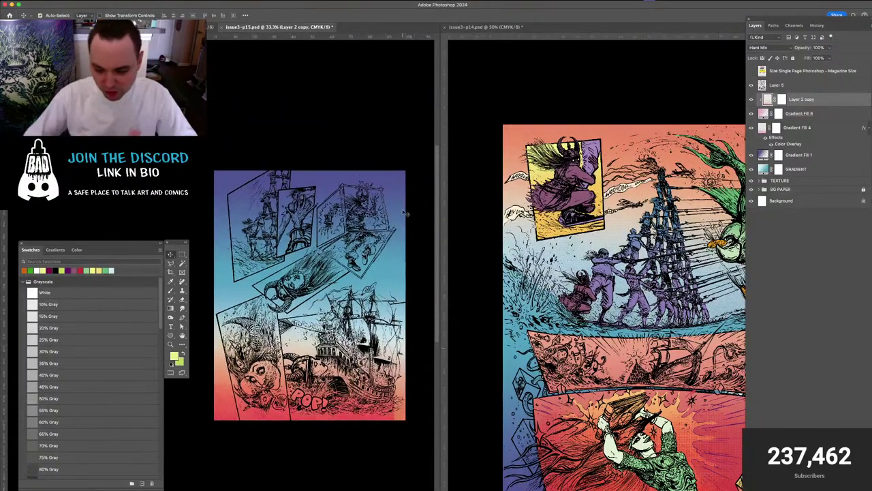
left_click_drag(381, 263, 322, 248)
scroll(320, 248, "down", 3)
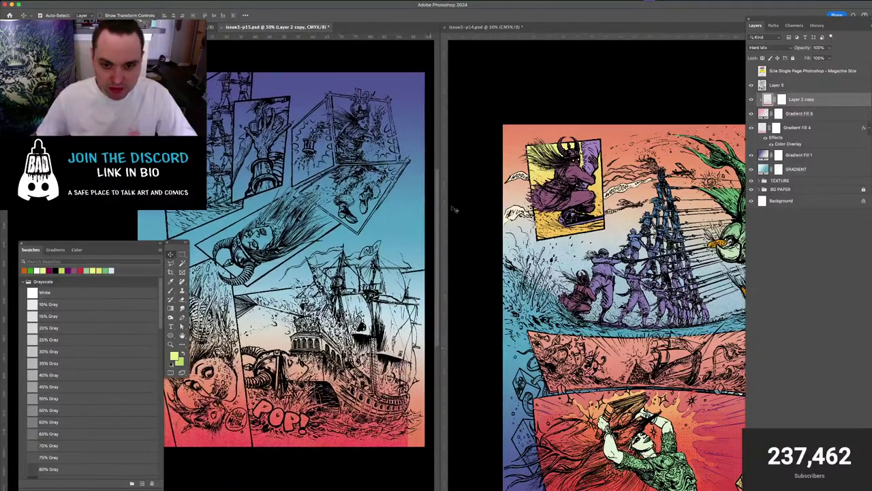
Check the image dimensions and resolution of issue3-p14.psd without changing them
left_click(480, 228)
left_click_drag(480, 227, 458, 209)
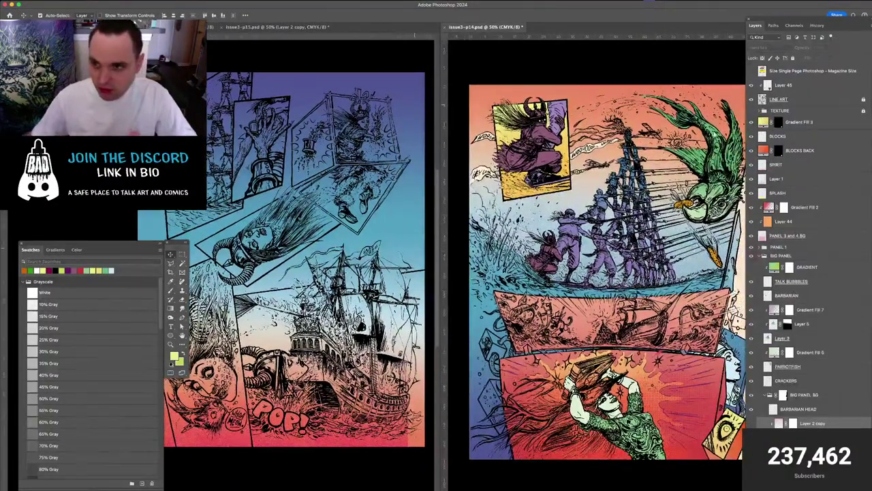
left_click(338, 441)
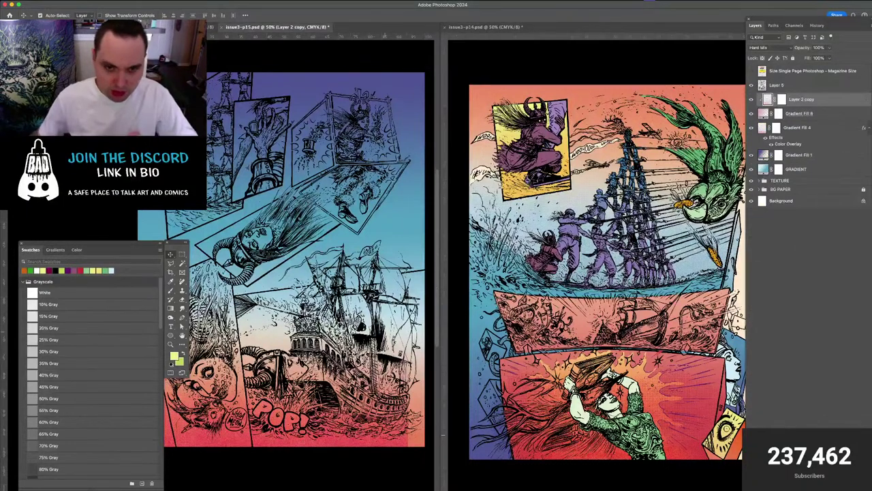
left_click(525, 72)
left_click(113, 0)
left_click(124, 50)
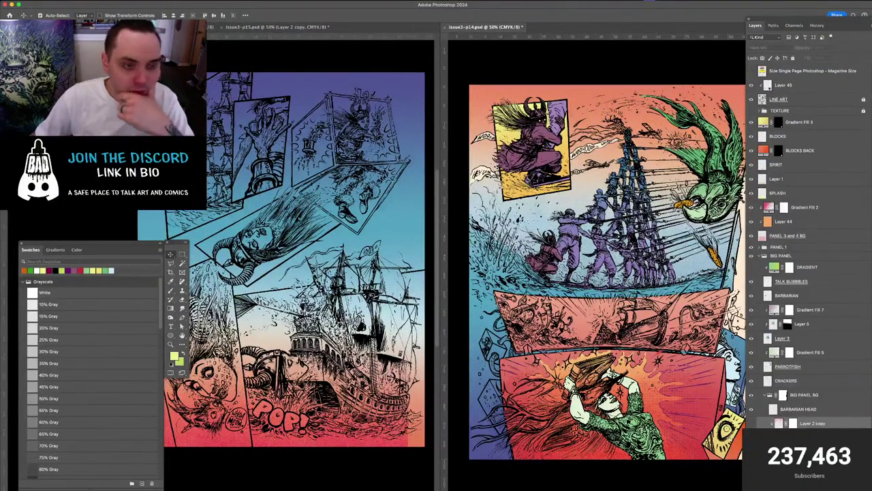
left_click(515, 155)
left_click(512, 165)
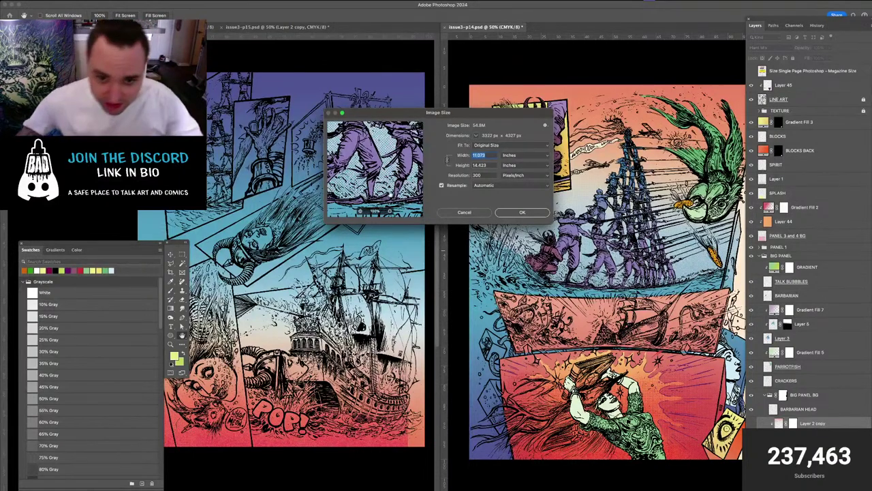
left_click(475, 214)
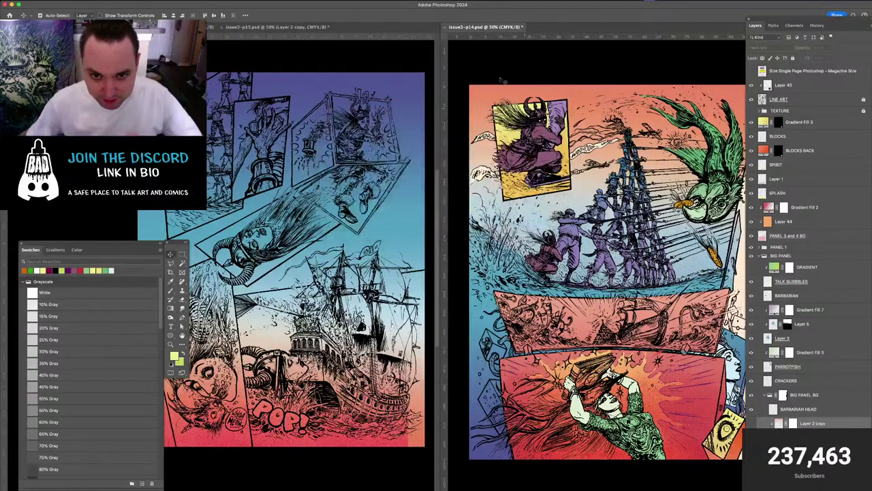
Check the image dimensions and resolution of issue3-p15.psd, and compare the page with issue3-p14.psd
left_click(334, 57)
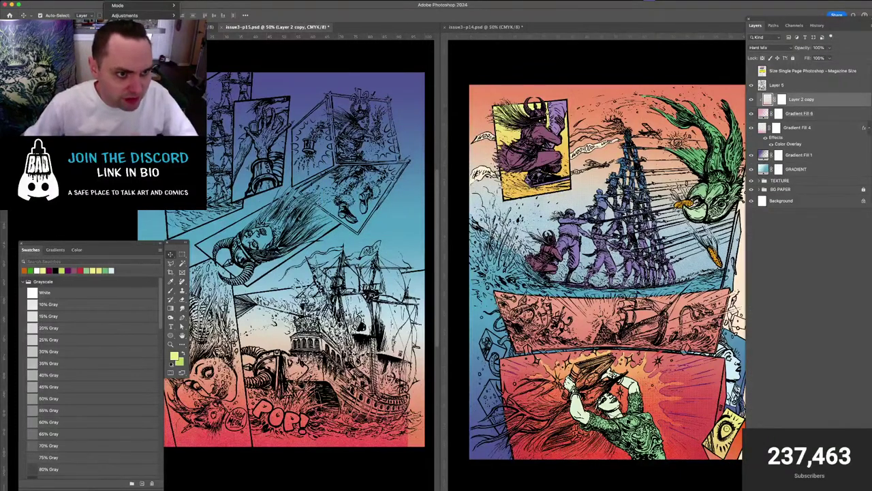
left_click(125, 52)
left_click(519, 158)
left_click(515, 165)
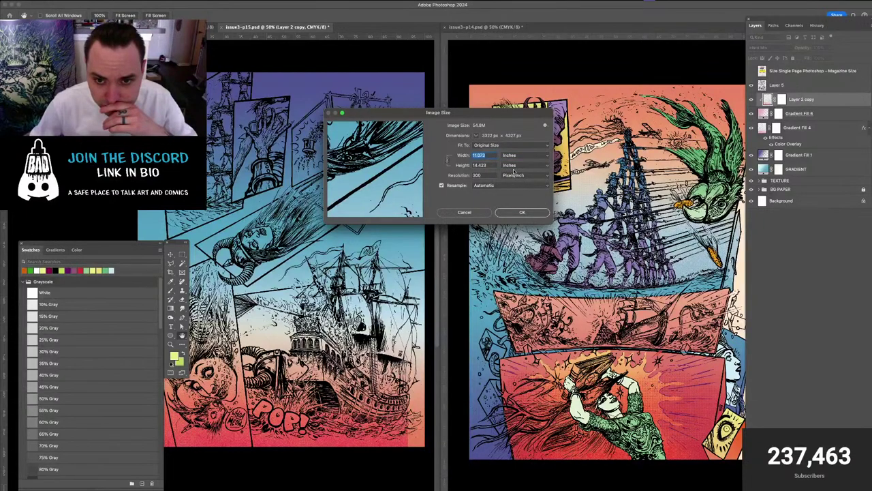
left_click(480, 210)
left_click(488, 77)
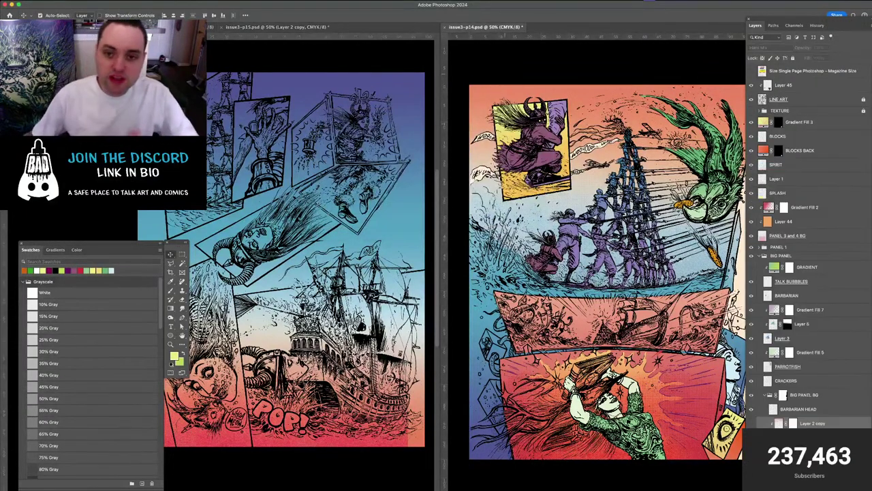
scroll(505, 123, "down", 1)
scroll(505, 123, "right", 1)
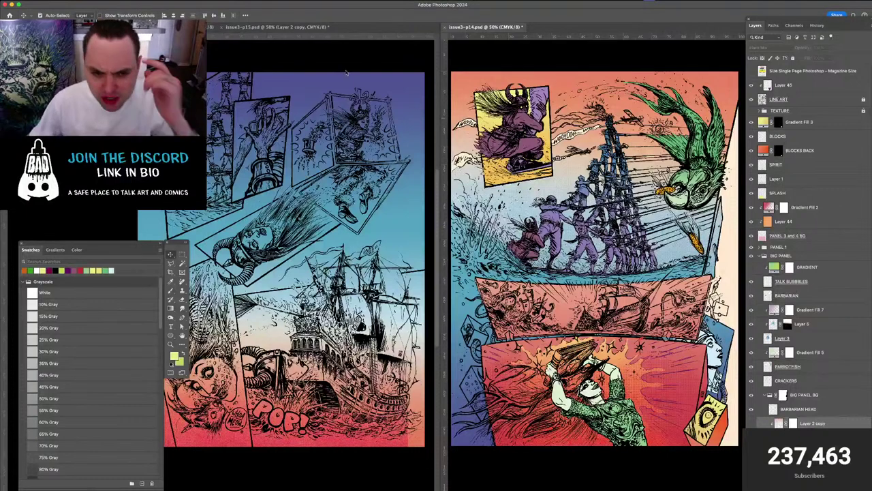
Delete the Layer 2 copy layer from issue3-p15.psd
left_click(361, 70)
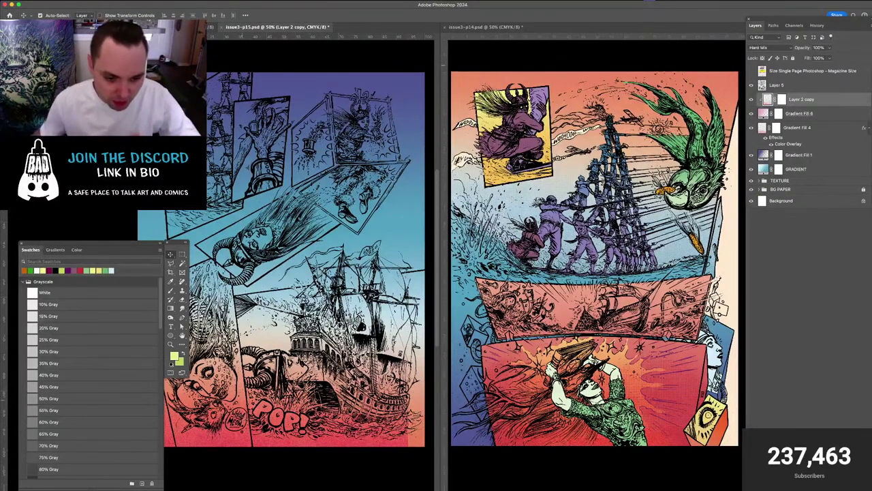
key("alt+bracketleft")
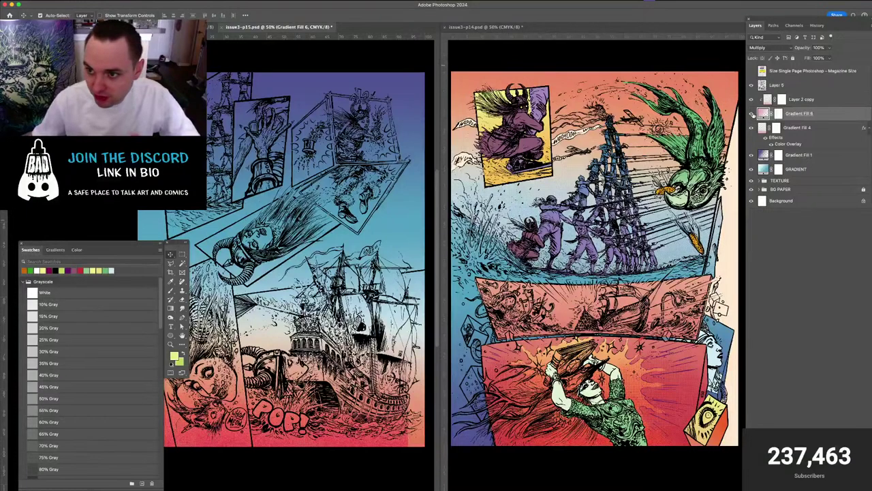
left_click(765, 100)
key("Delete")
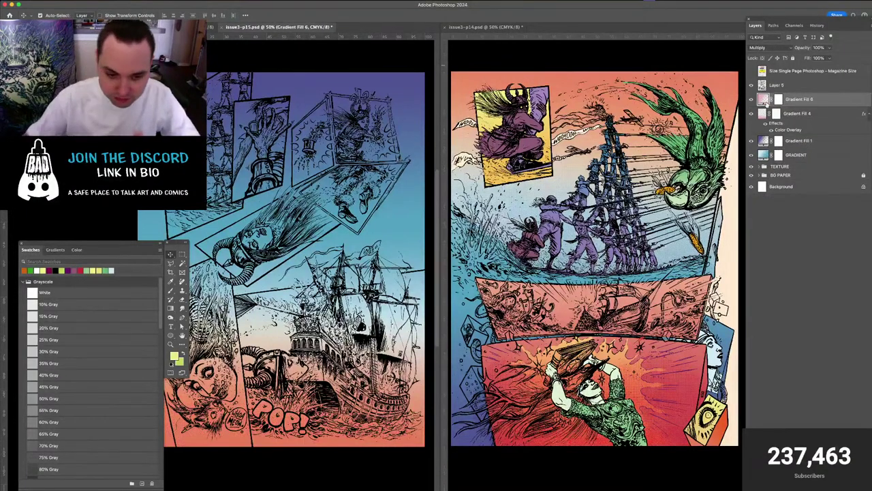
Copy the Layer 2 copy layer from issue3-p14.psd into issue3-p15.psd, directly above Gradient Fill 4
left_click(764, 114)
key("ctrl+t")
left_click_drag(346, 352, 349, 321)
key("Return")
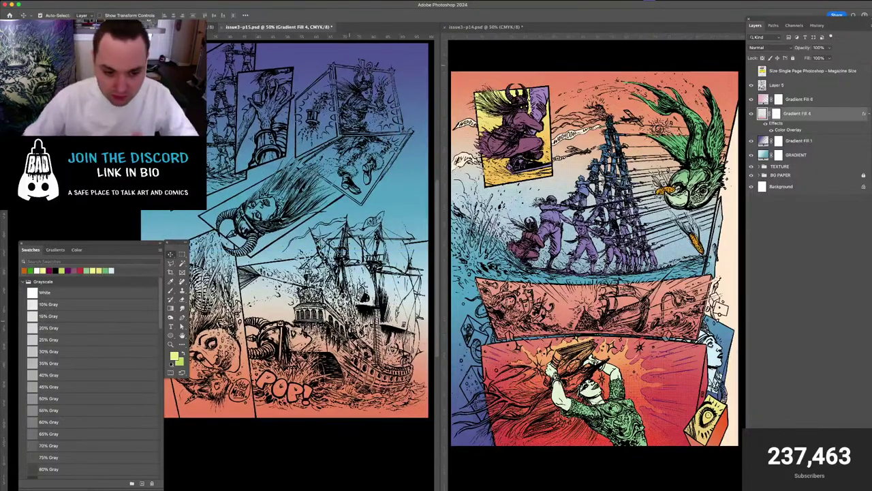
scroll(292, 245, "up", 3)
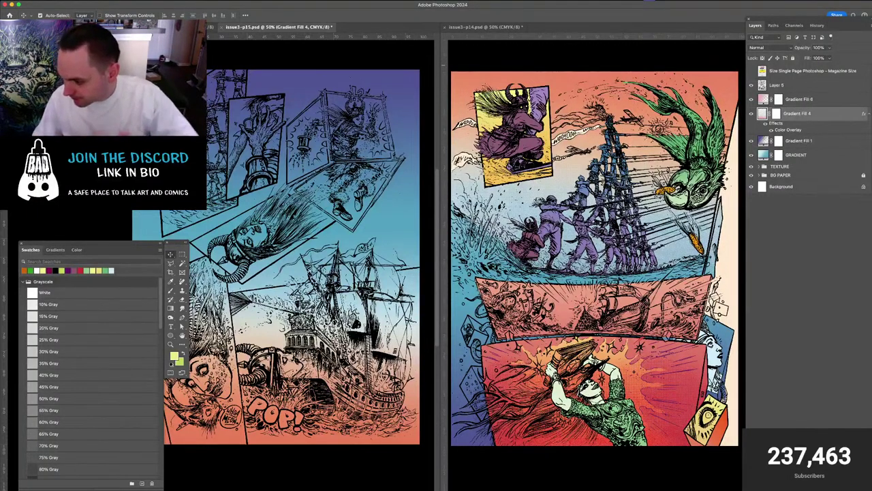
left_click(496, 62)
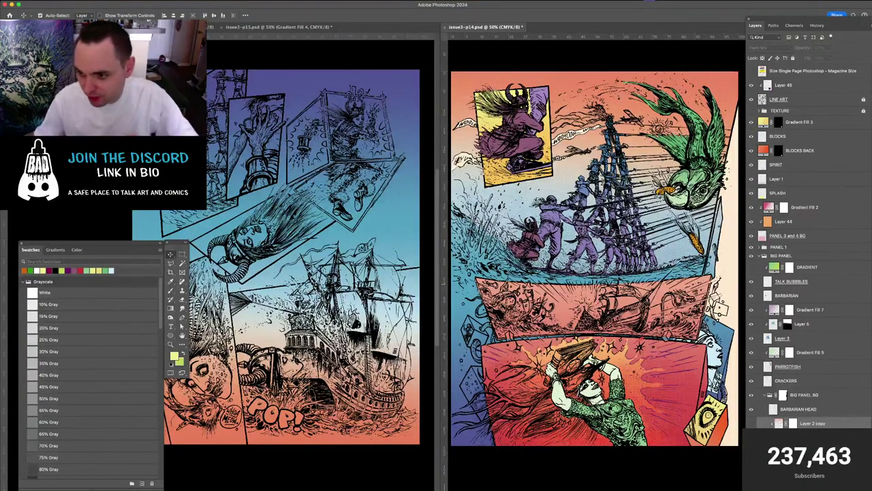
scroll(755, 357, "down", 3)
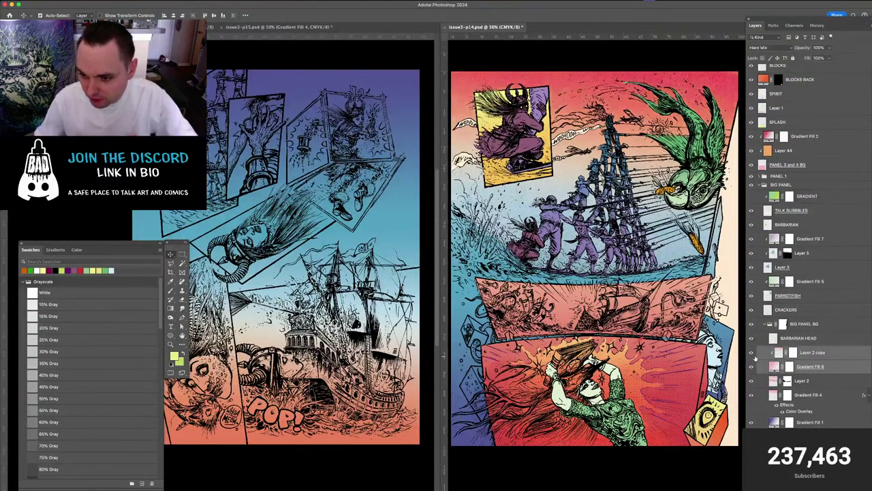
left_click(777, 353)
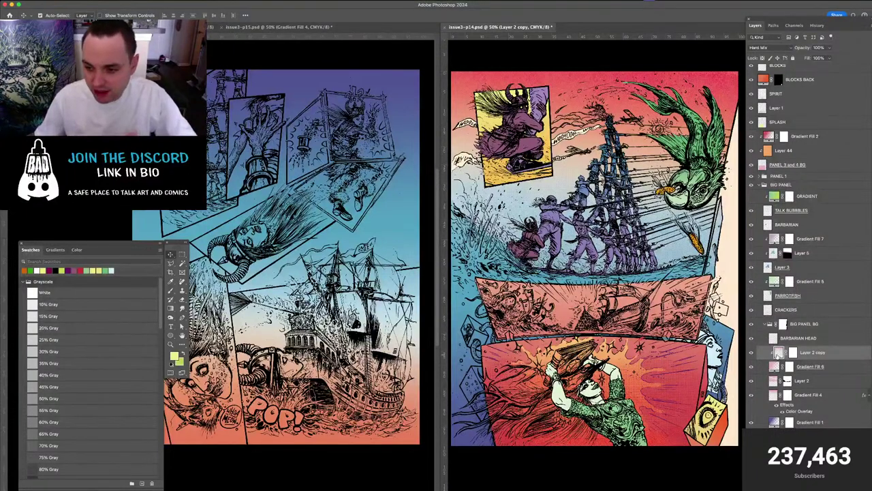
left_click_drag(764, 354, 326, 364)
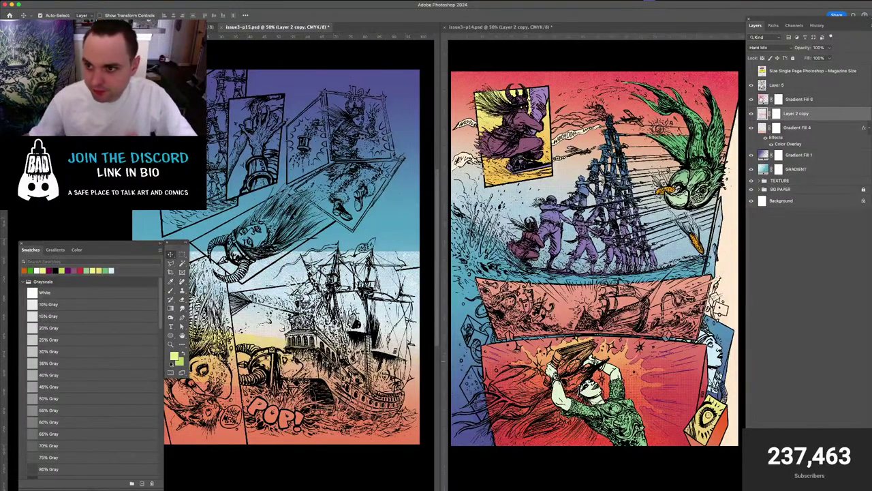
Try Layer 2 copy above and below Gradient Fill 6, and toggle layer visibility to compare their effect on the page
left_click_drag(763, 113, 763, 99)
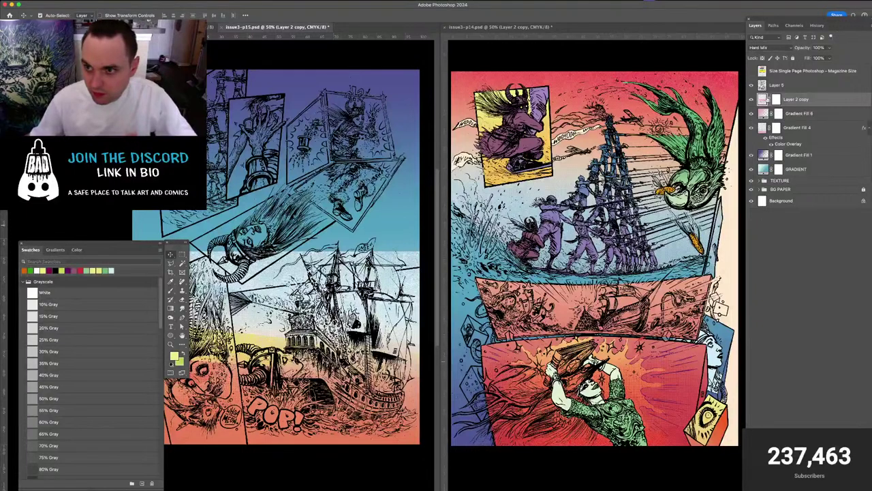
left_click_drag(761, 117, 760, 116)
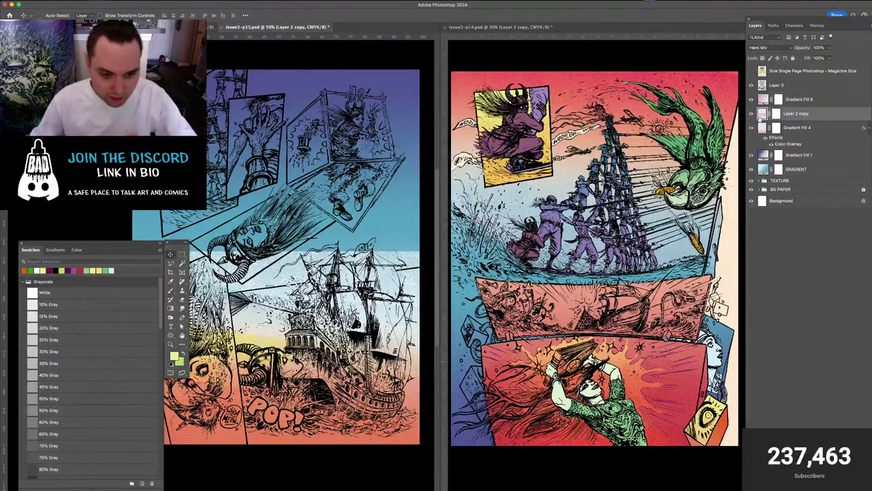
left_click(337, 226)
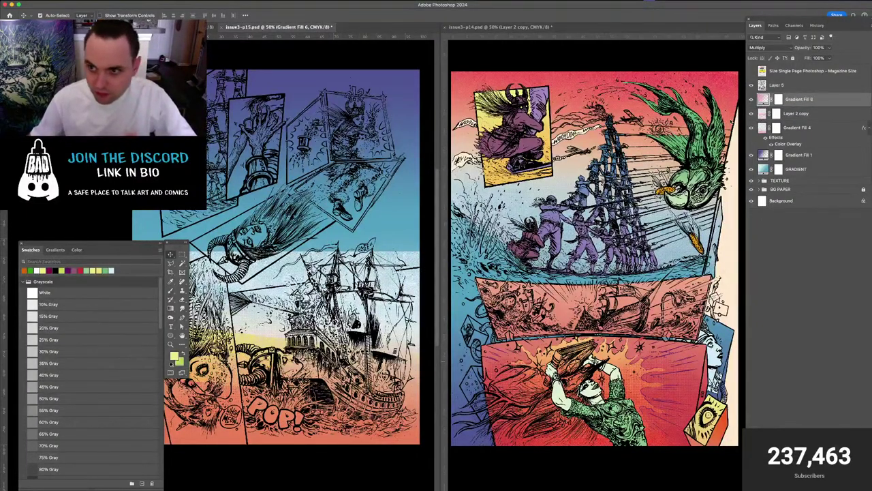
key("super+plus")
key("super+minus")
key("super+minus")
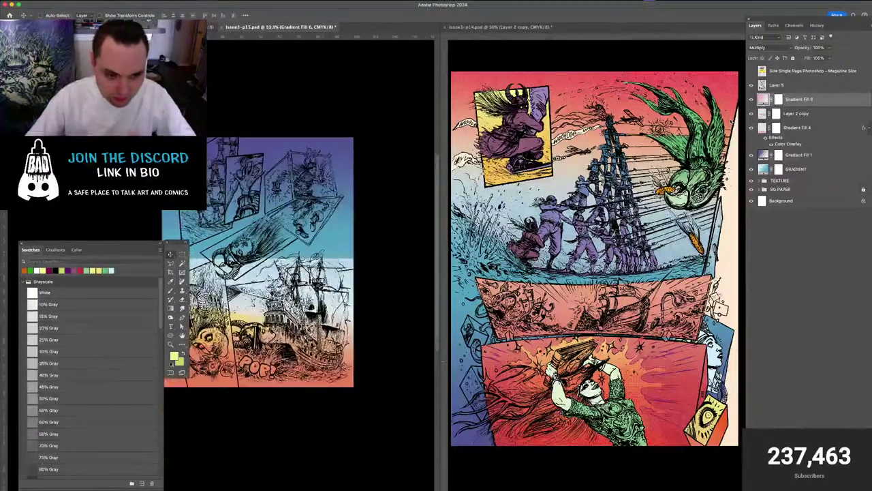
left_click(751, 101)
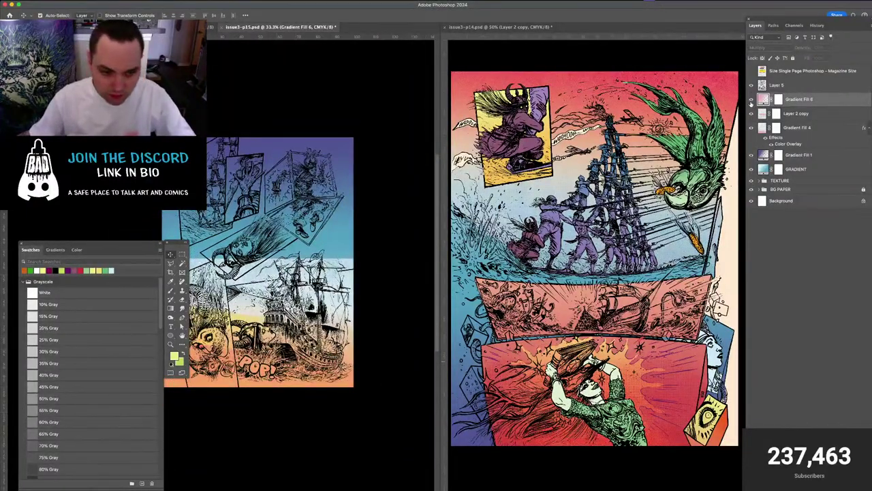
left_click(751, 101)
left_click(751, 115)
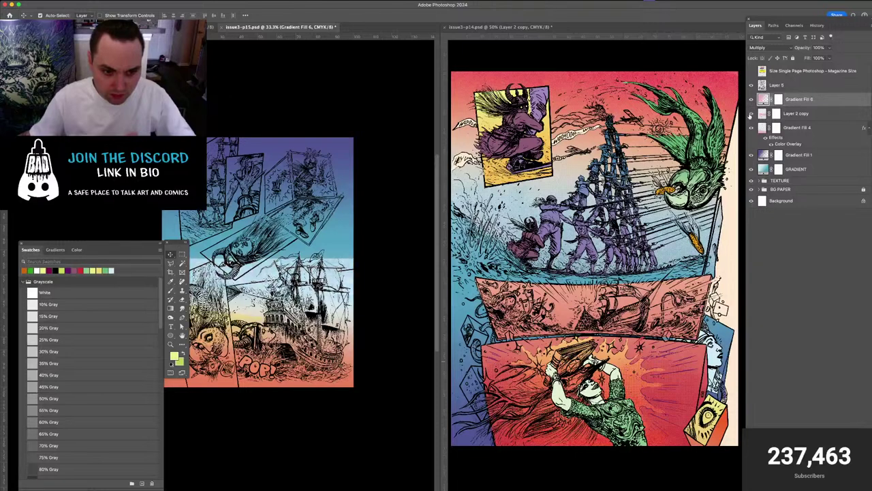
Remove the newly copied Layer 2 copy from issue3-p15.psd
left_click(760, 114)
key("Delete")
scroll(388, 236, "left", 5)
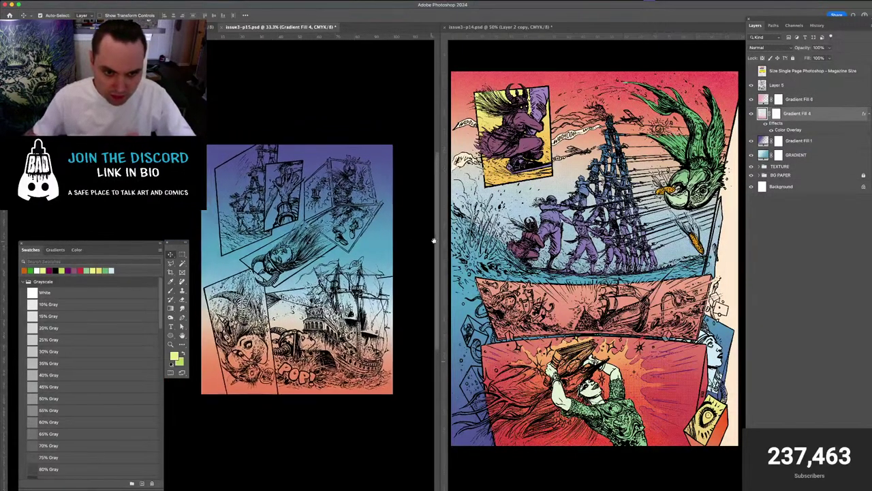
key("super+plus")
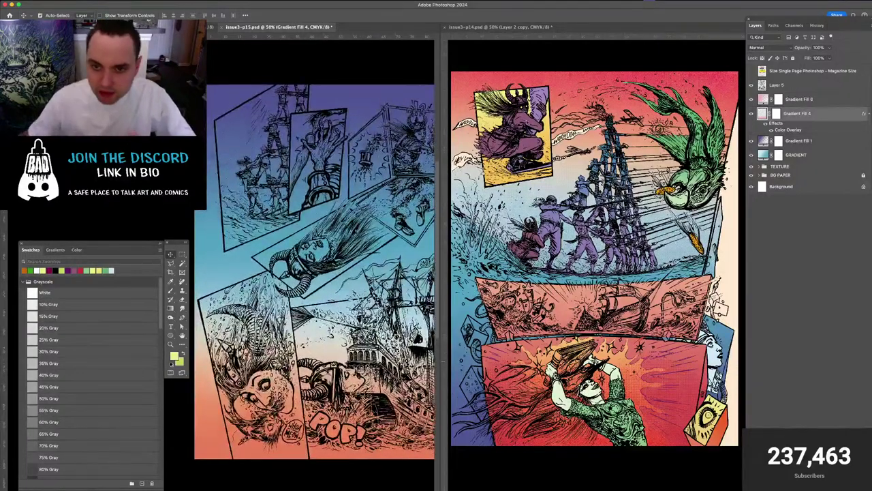
left_click_drag(353, 219, 315, 210)
Examine the issue3-p15.psd background in full-screen view and compare it side by side with issue3-p14.psd
left_click(551, 63)
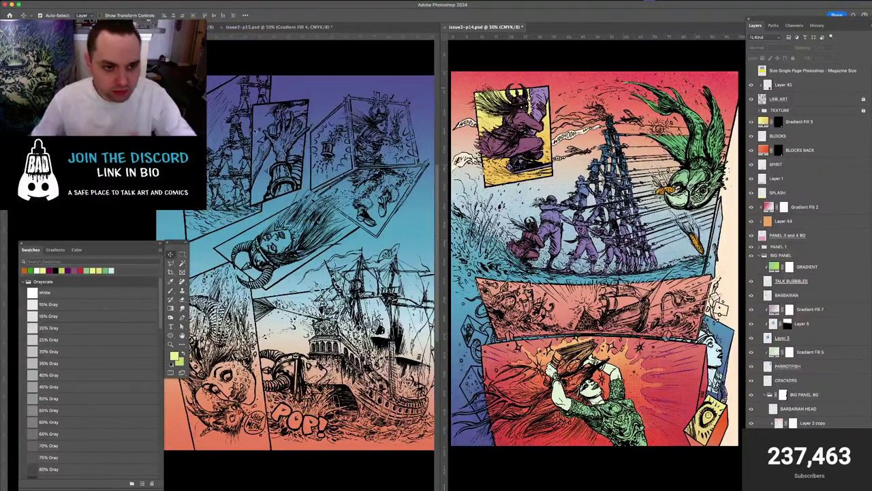
left_click_drag(239, 129, 266, 135)
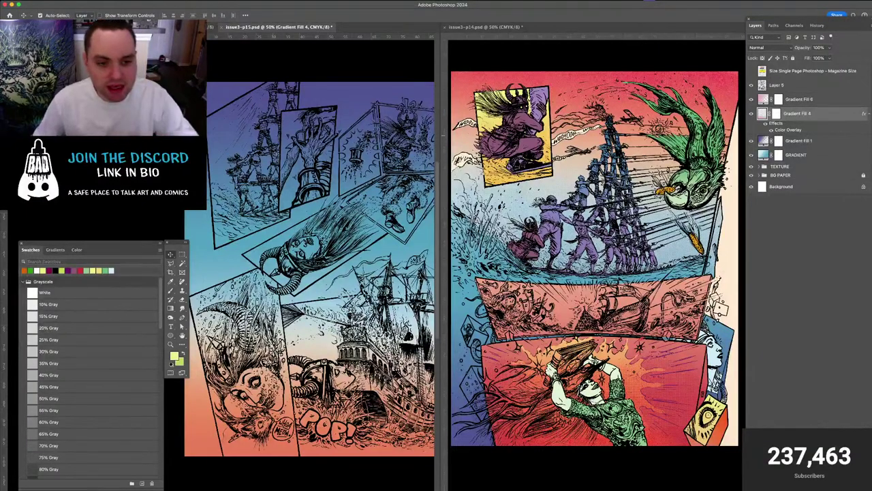
scroll(251, 147, "right", 3)
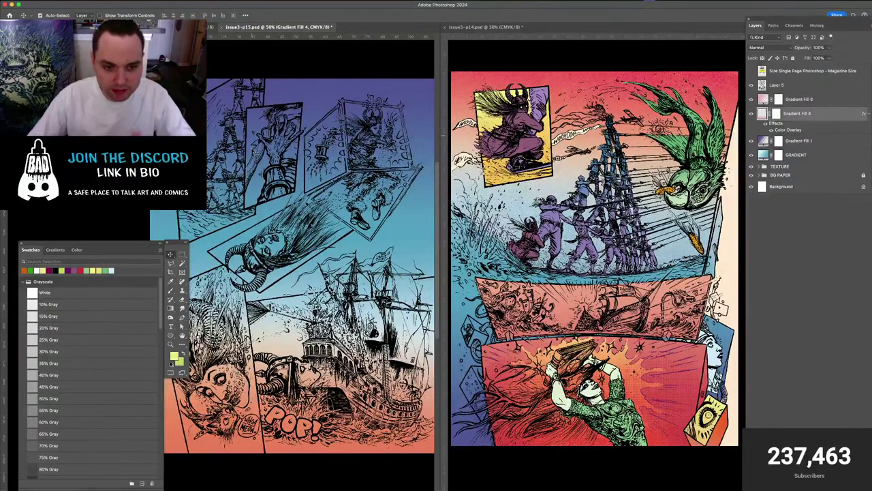
key("f")
key("super+plus")
key("super+plus")
left_click_drag(344, 186, 361, 332)
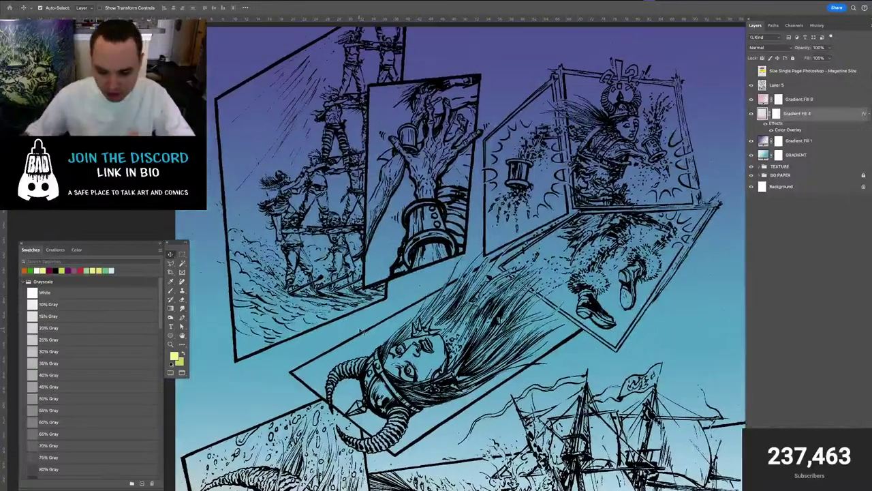
key("super+minus")
key("super+minus")
key("f")
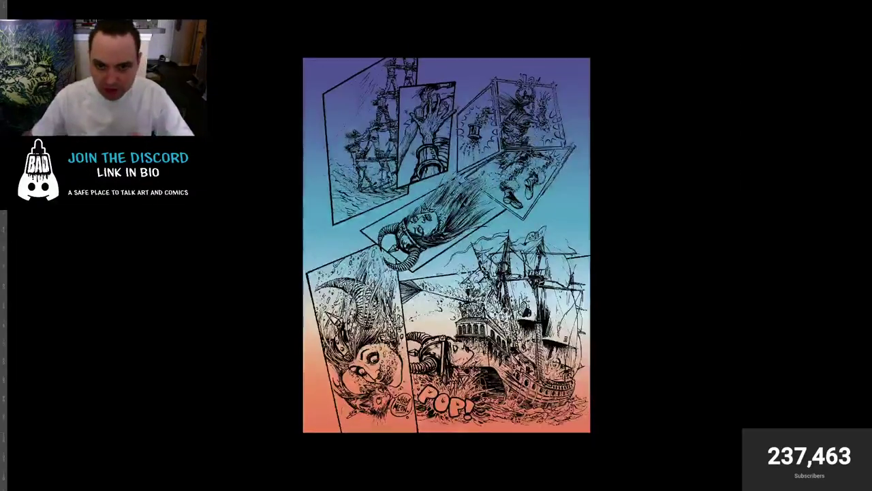
key("f")
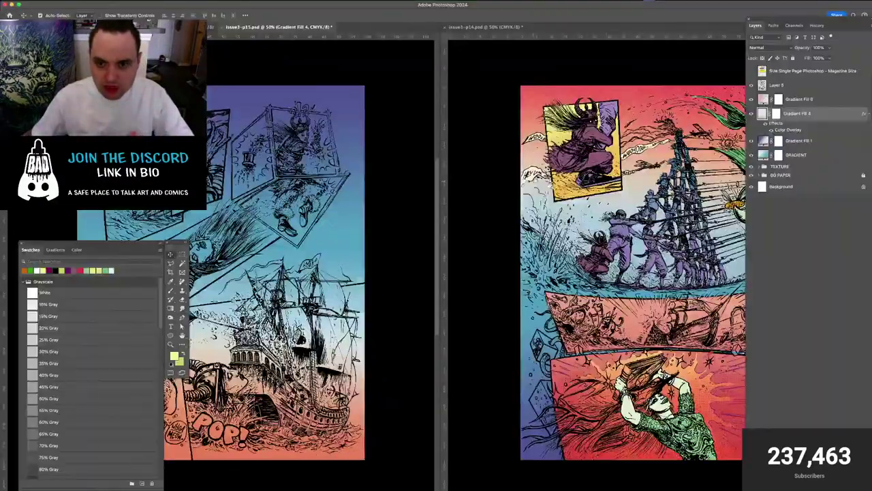
key("ctrl+Tab")
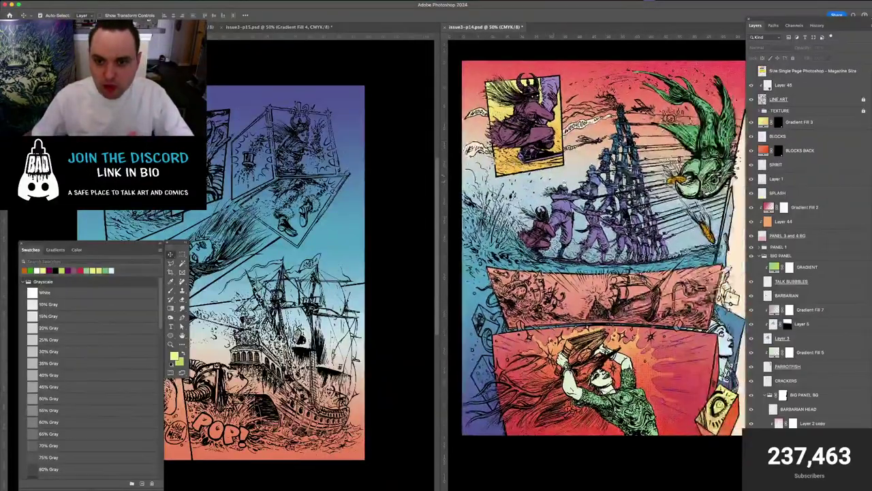
left_click_drag(569, 387, 585, 410)
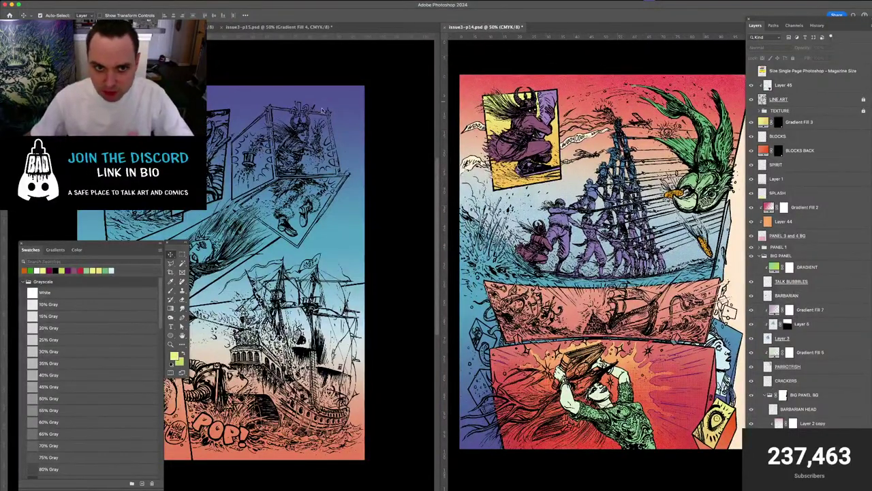
left_click(395, 121)
scroll(402, 123, "left", 5)
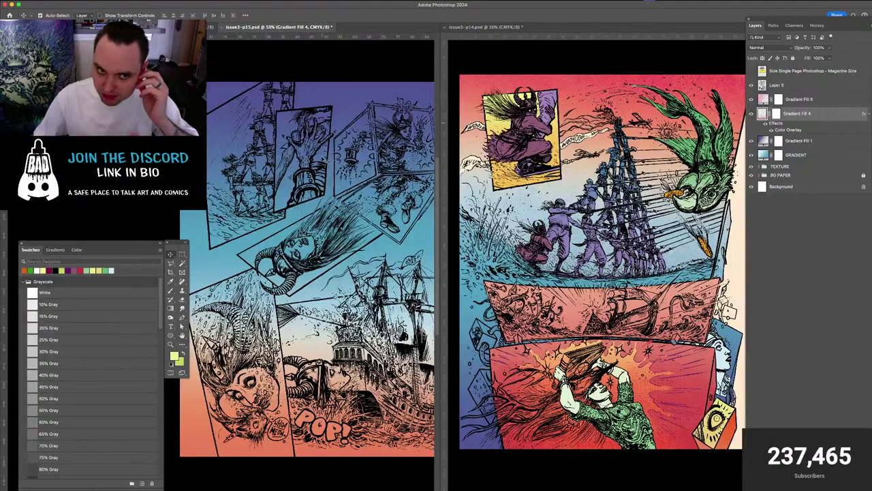
Show issue3-p15.psd in full-screen view and select the page's two upper-left panels, the human tower and the hand, with the Polygonal Lasso tool
key("f")
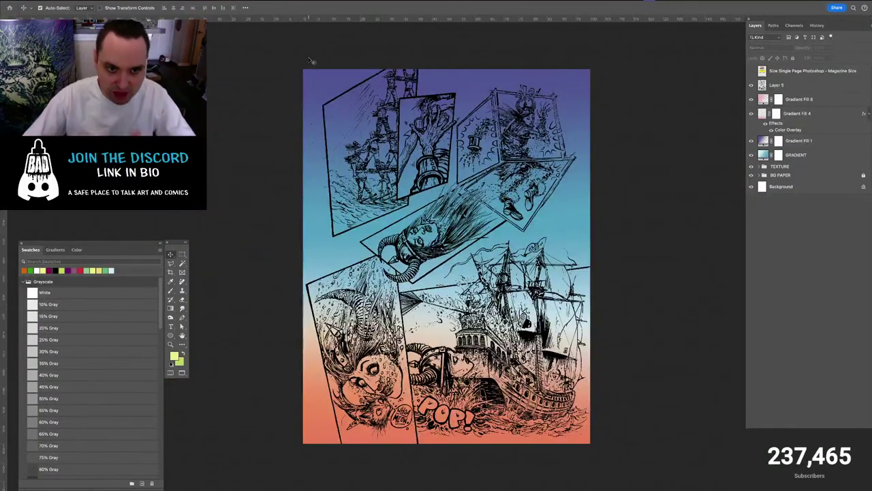
key("super+plus")
key("super+plus")
left_click_drag(298, 131, 404, 296)
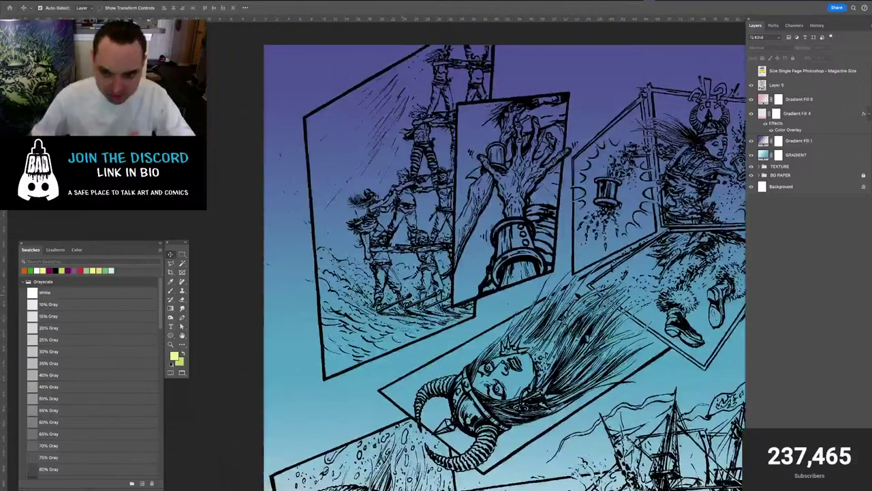
key("l")
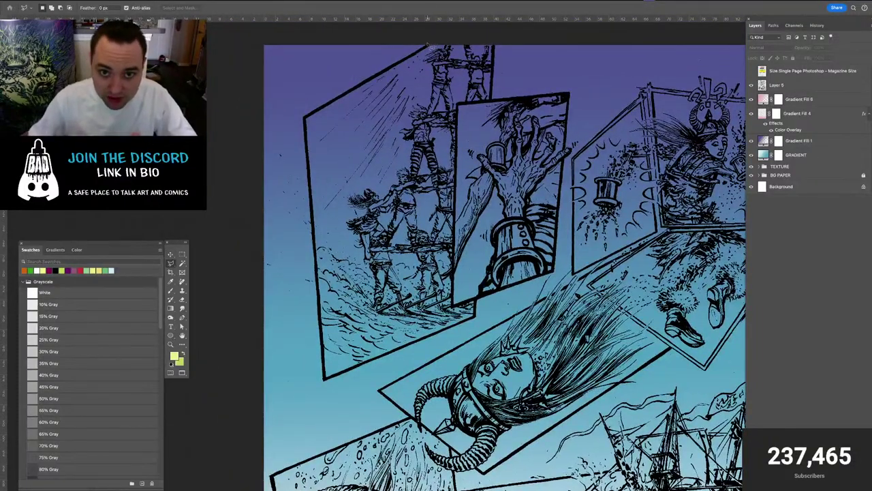
left_click(428, 47)
left_click(305, 118)
mouse_move(325, 192)
left_mouse_down()
mouse_move(312, 239)
mouse_move(327, 383)
left_mouse_up()
mouse_move(421, 355)
left_mouse_down()
mouse_move(481, 322)
mouse_move(480, 301)
mouse_move(558, 270)
left_mouse_up()
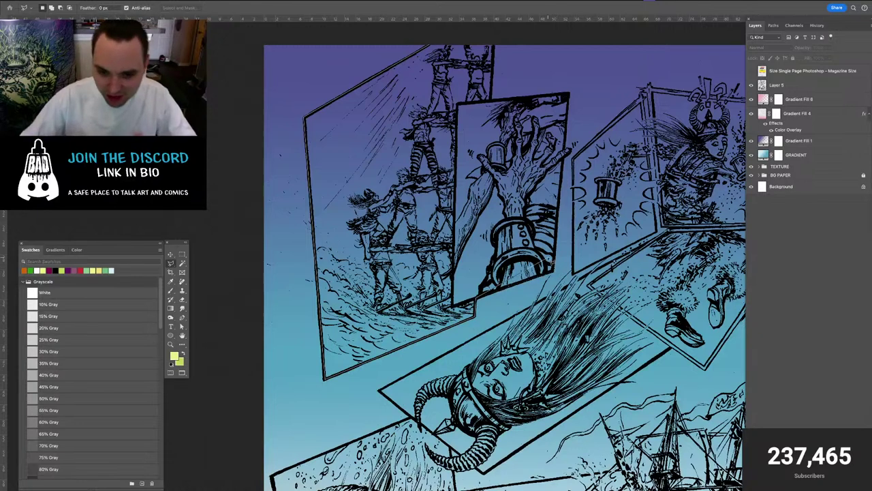
mouse_move(555, 269)
left_mouse_down()
mouse_move(556, 66)
mouse_move(558, 85)
mouse_move(574, 97)
mouse_move(489, 90)
mouse_move(481, 100)
mouse_move(503, 65)
mouse_move(496, 38)
mouse_move(428, 47)
left_mouse_up()
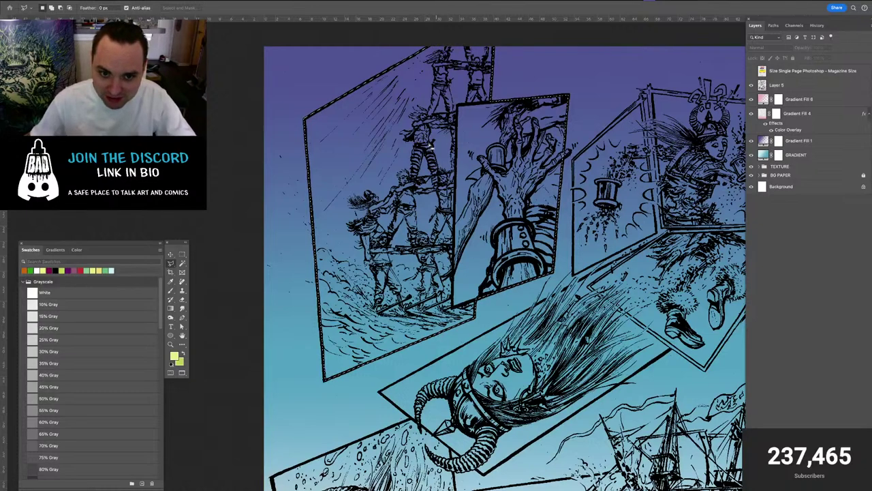
Begin a Polygonal Lasso outline at the horned woman's panel, tracing its top edge from the upper-left to the upper-right corner
scroll(475, 192, "right", 3)
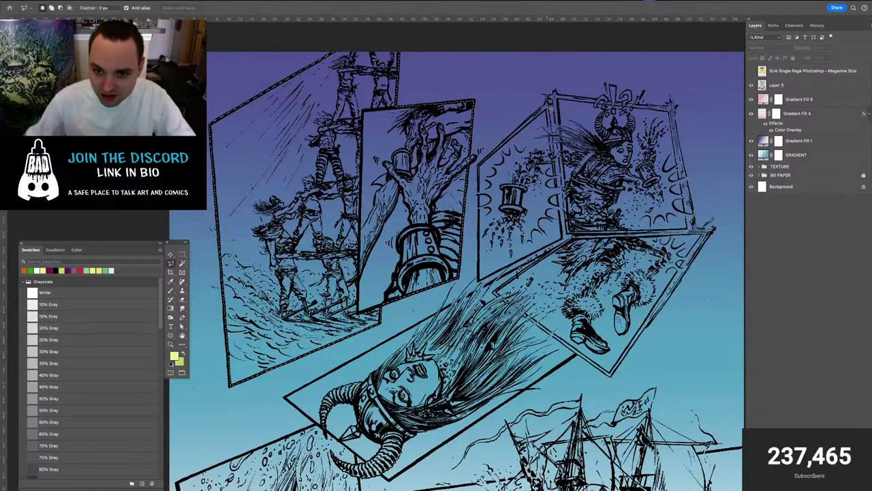
key("super+equal")
key("super+equal")
key("super+equal")
left_click_drag(486, 98, 338, 303)
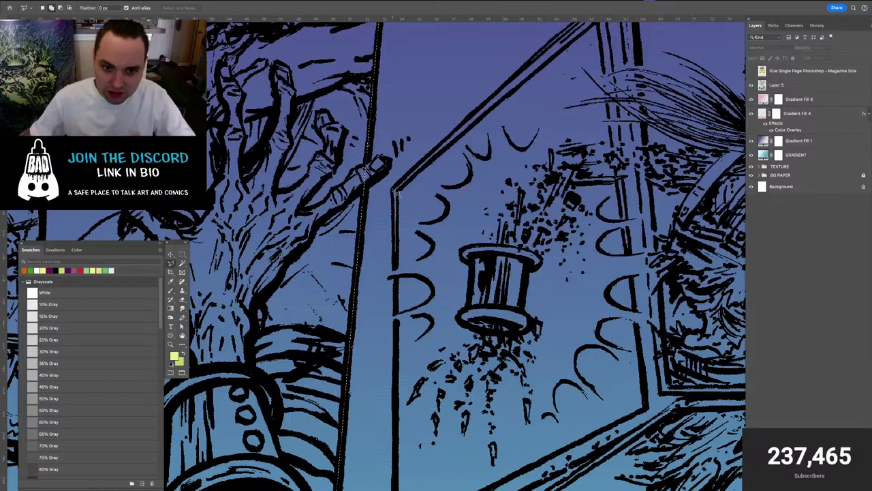
scroll(475, 129, "up", 3)
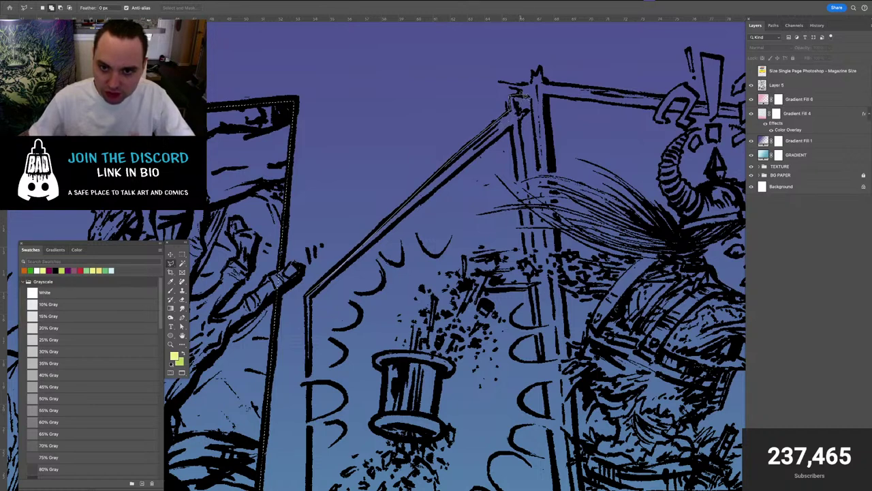
left_click_drag(445, 146, 438, 248)
scroll(438, 248, "up", 3)
scroll(438, 249, "right", 3)
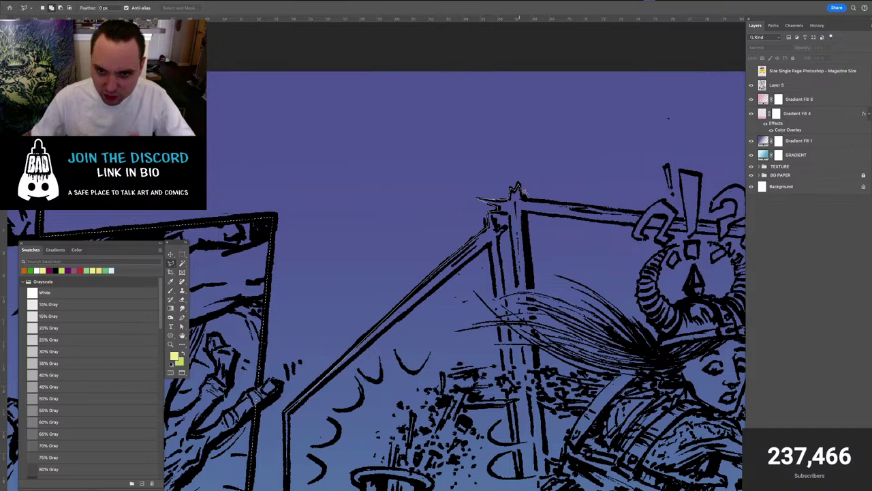
left_click(524, 199)
left_click(617, 210)
left_click_drag(733, 218, 469, 177)
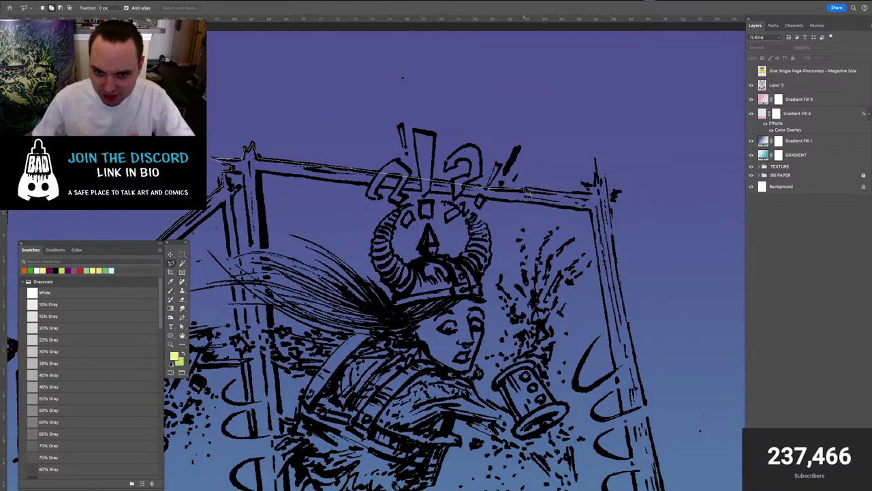
left_click_drag(555, 193, 575, 131)
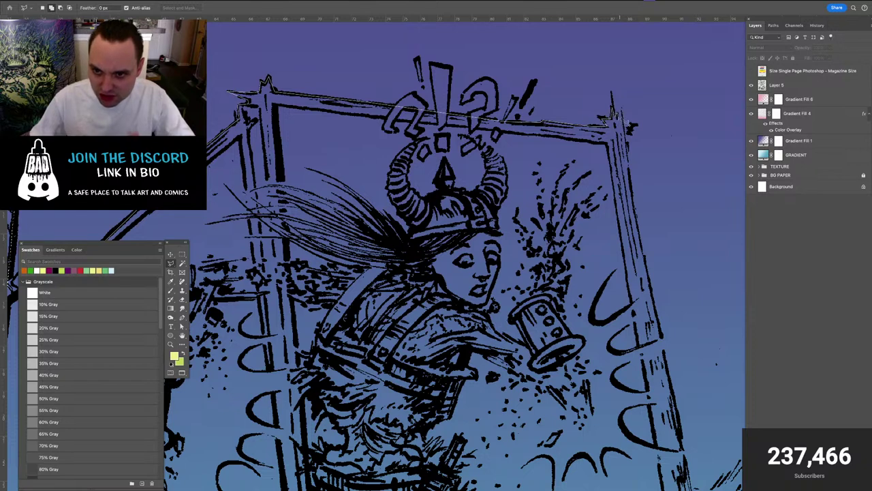
left_click(619, 121)
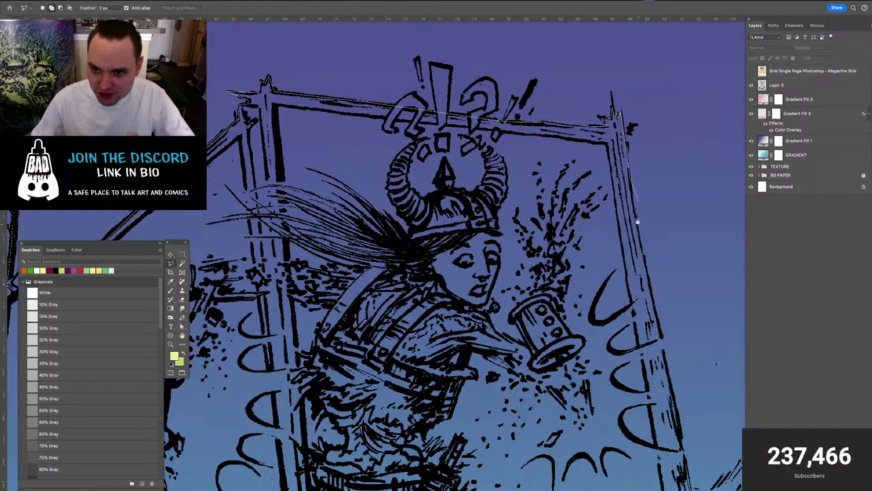
Continue the lasso outline down the horned woman's panel and along the outer edge of the falling-legs panel to its lowest corner
scroll(634, 181, "down", 5)
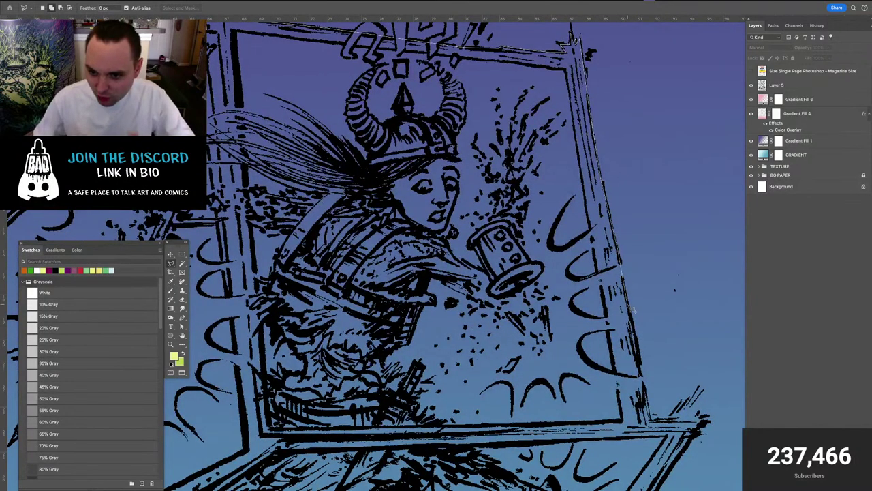
scroll(637, 358, "down", 5)
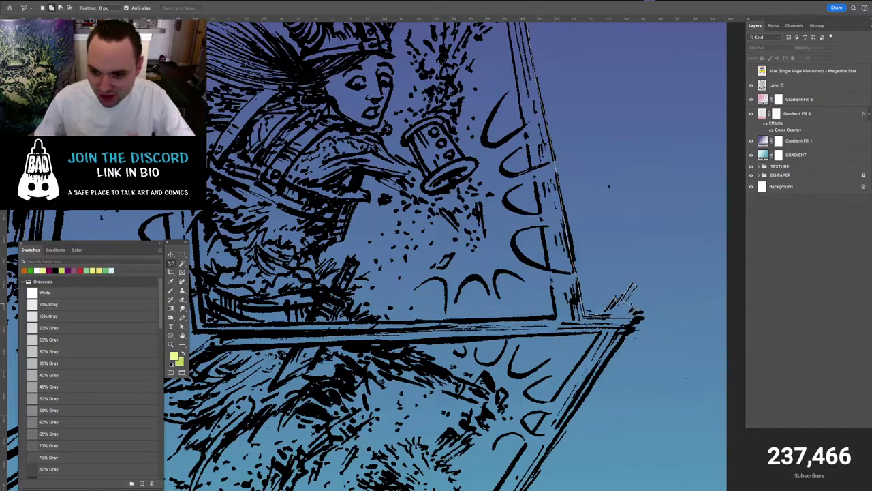
left_click_drag(634, 322, 665, 154)
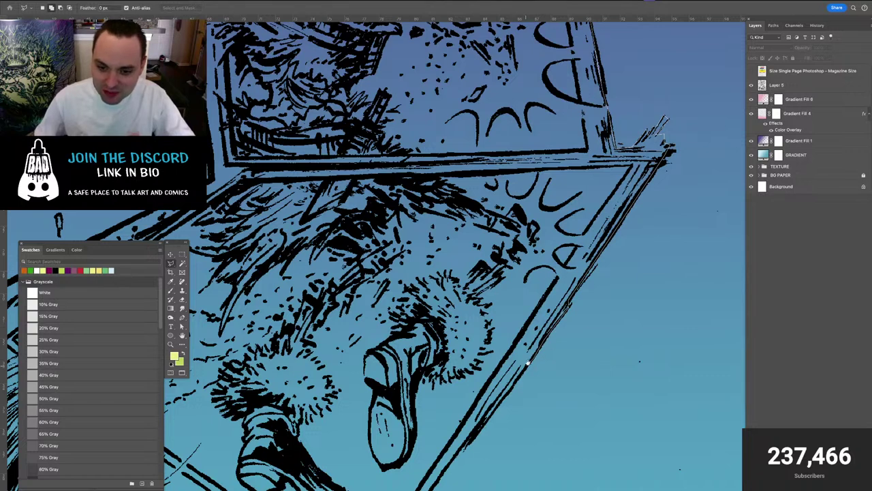
scroll(526, 364, "down", 3)
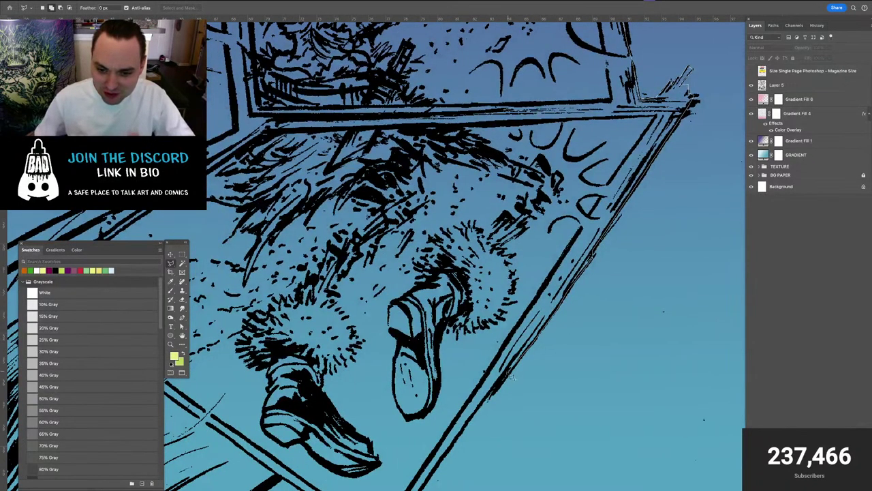
scroll(494, 393, "down", 6)
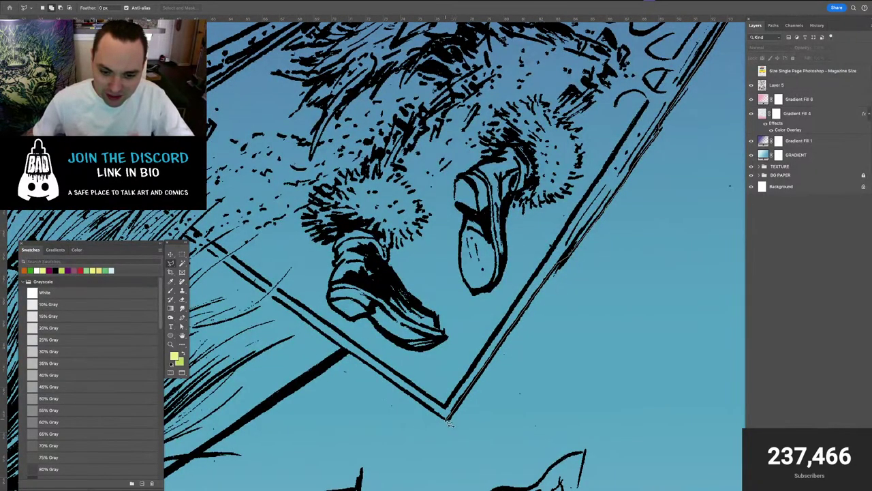
Trace the lasso outline from the falling-legs panel along the lower edge of the falling woman's panel to its bottom corner
scroll(360, 402, "up", 1)
left_click_drag(360, 402, 437, 331)
scroll(360, 402, "up", 10)
scroll(360, 403, "right", 3)
scroll(405, 299, "down", 3)
scroll(404, 297, "up", 3)
scroll(402, 291, "down", 6)
scroll(443, 252, "left", 5)
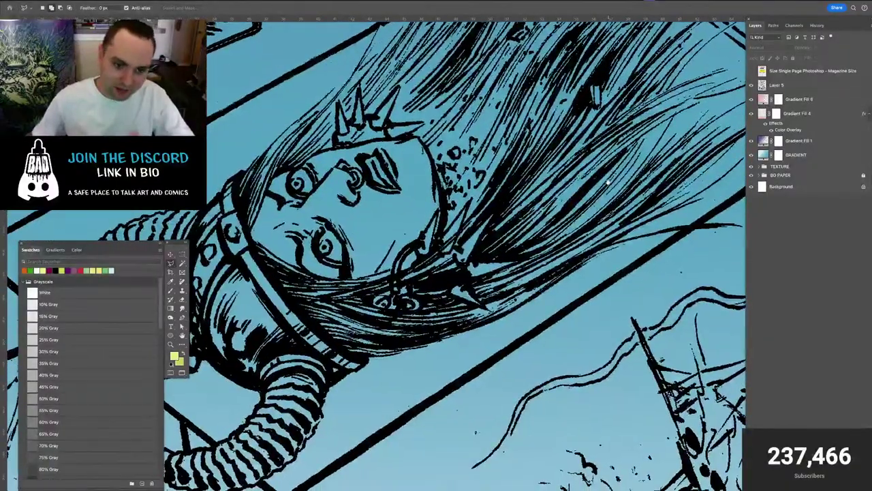
left_click_drag(609, 180, 382, 273)
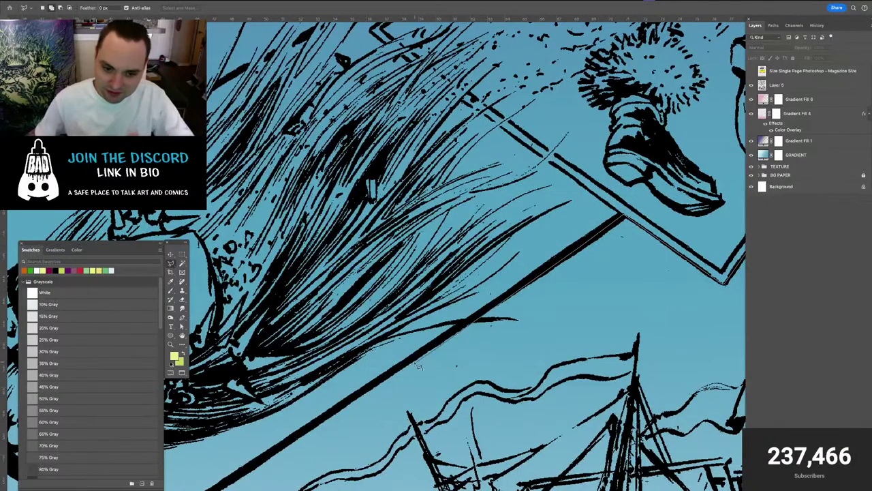
left_click_drag(296, 421, 449, 280)
left_click(444, 298)
left_click_drag(284, 407, 416, 345)
left_click(343, 395)
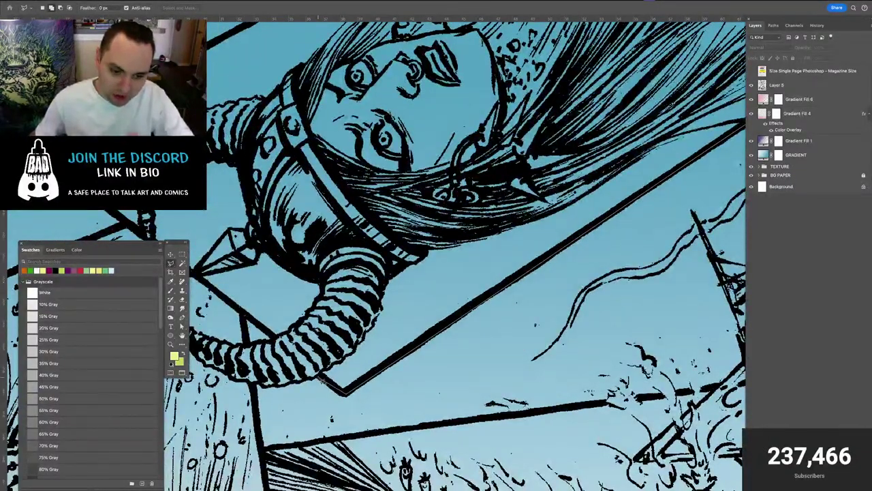
Continue the lasso outline around the underside of the falling woman's lower horn, where it overlaps the panel below
left_click(319, 376)
left_click_drag(321, 378, 488, 266)
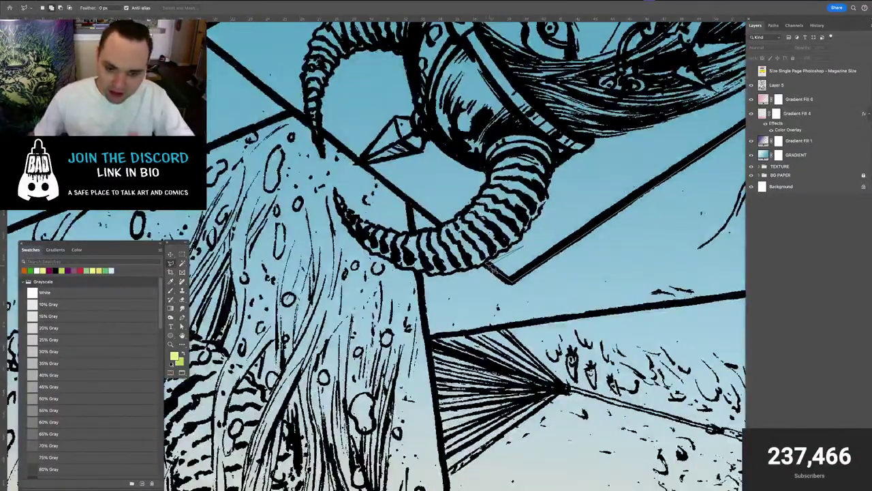
left_click(485, 262)
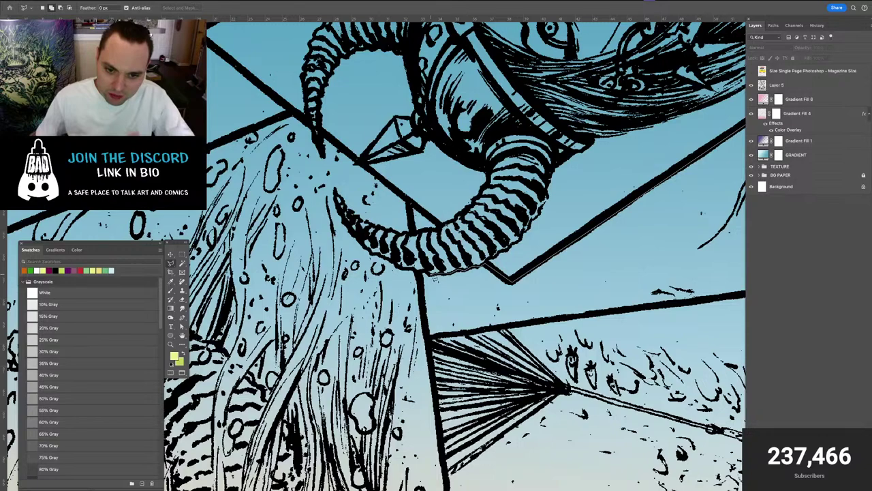
left_click(420, 273)
left_click(430, 338)
scroll(440, 321, "down", 5)
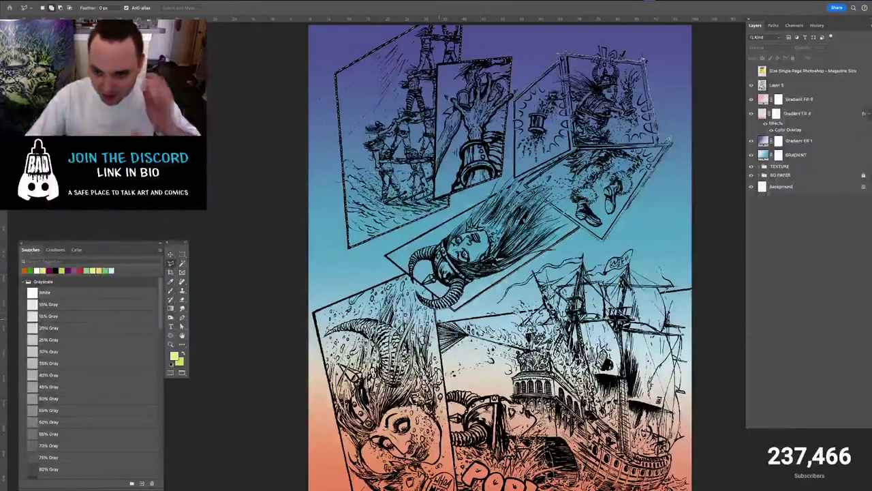
Extend the lasso outline past the horn tips to the far-left corner of the falling woman's panel
key("super+plus")
key("super+plus")
key("super+plus")
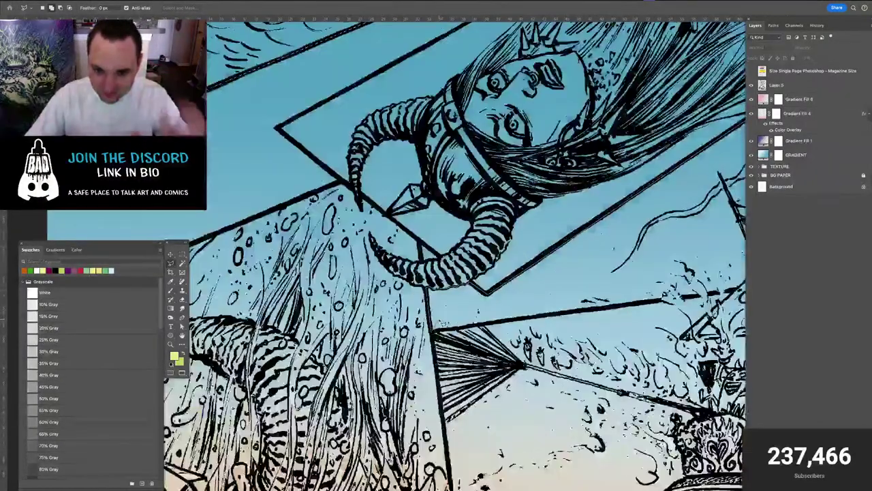
left_click(347, 186)
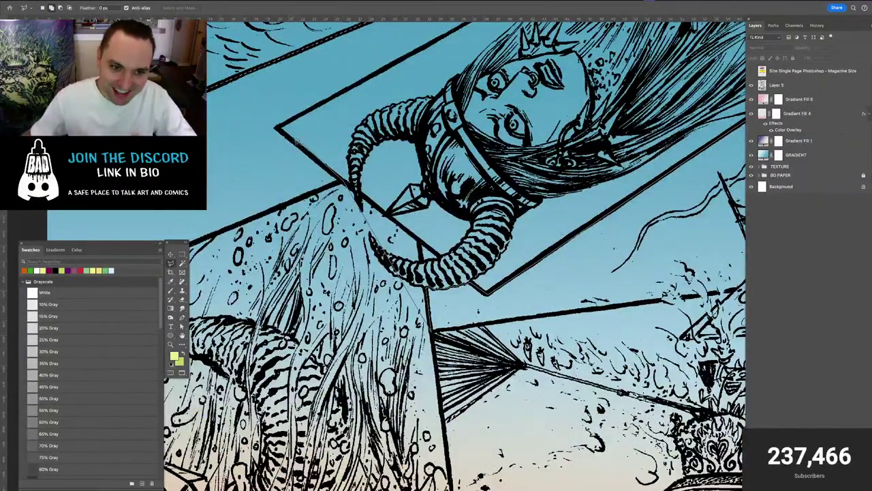
left_click(277, 127)
left_click_drag(278, 127, 114, 283)
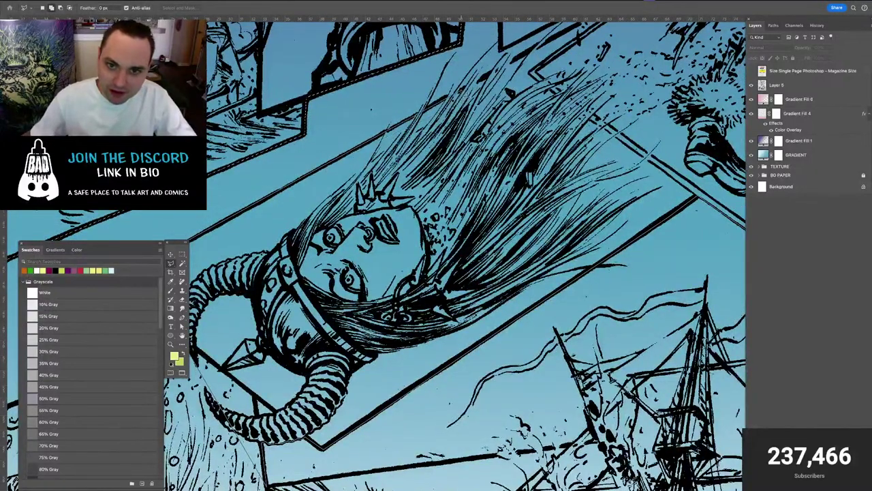
Close the lasso outline along the hair panel's upper edge and the gutter, and add the neighbouring tumbling-cup panel to the selection
scroll(501, 68, "up", 3)
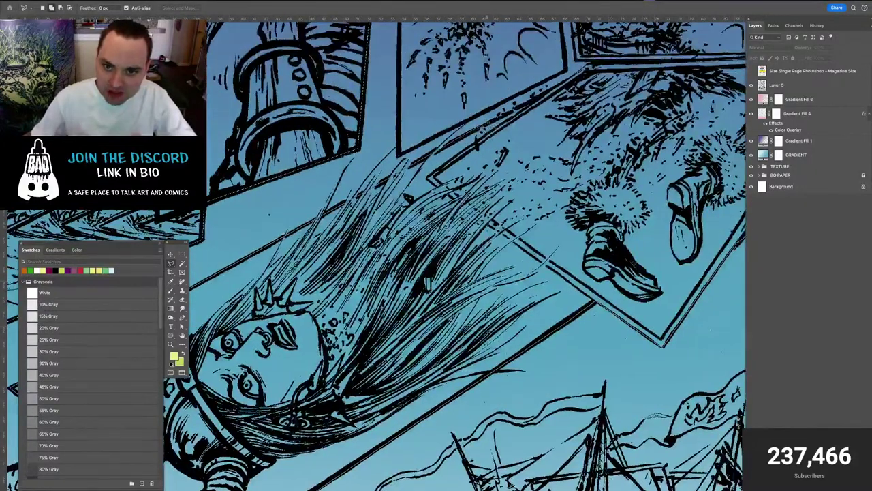
scroll(574, 82, "up", 3)
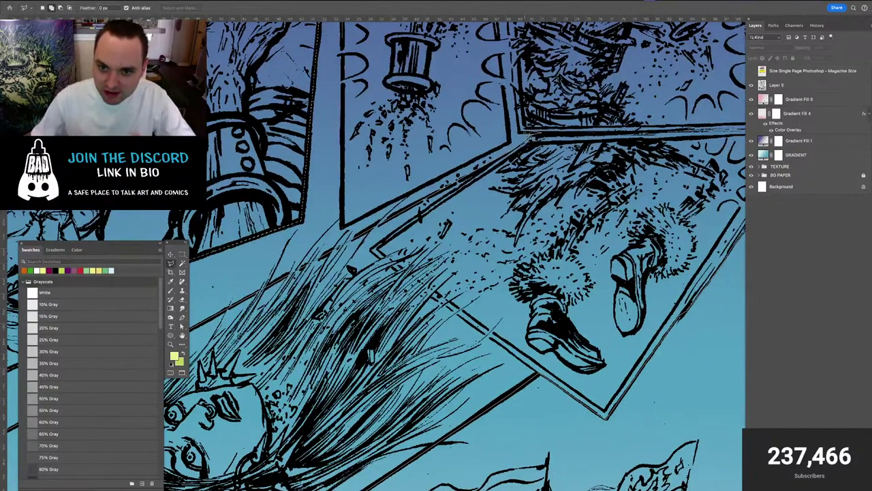
left_click_drag(518, 130, 479, 296)
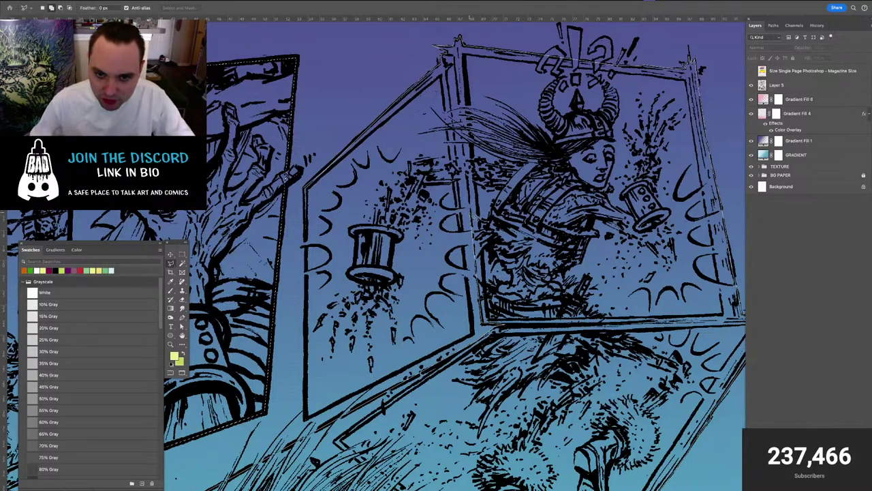
left_click(471, 212)
mouse_move(482, 218)
left_mouse_down()
mouse_move(464, 126)
mouse_move(467, 137)
mouse_move(468, 63)
mouse_move(460, 88)
mouse_move(457, 60)
left_mouse_up()
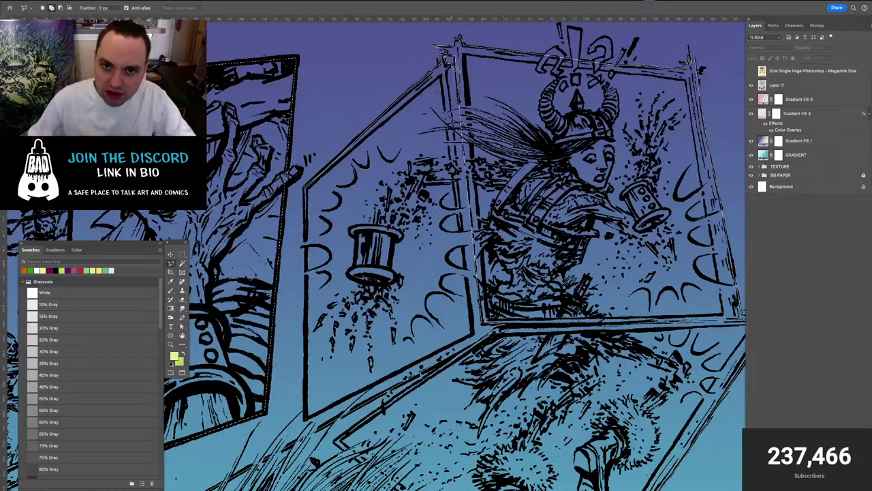
mouse_move(451, 76)
left_mouse_down()
mouse_move(474, 338)
mouse_move(365, 398)
mouse_move(307, 419)
mouse_move(316, 272)
mouse_move(286, 167)
mouse_move(308, 192)
left_mouse_up()
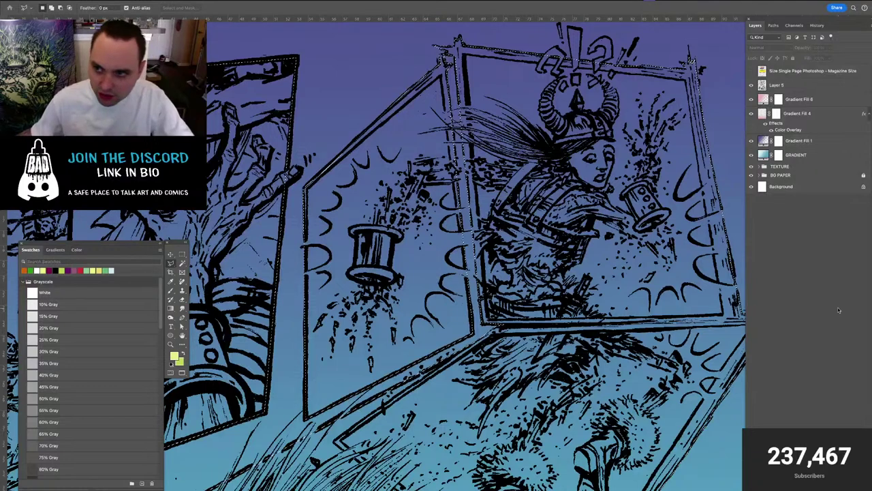
Group the four gradient layers under the name PANELS and add a layer mask to the group from the panel selection
left_click(795, 100)
left_click(805, 157, "shift")
key("ctrl+g")
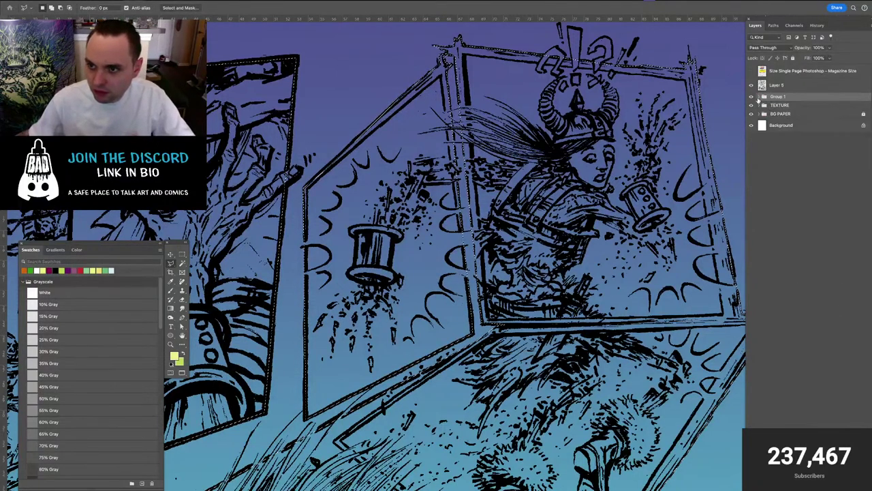
left_click(752, 96)
left_click(751, 97)
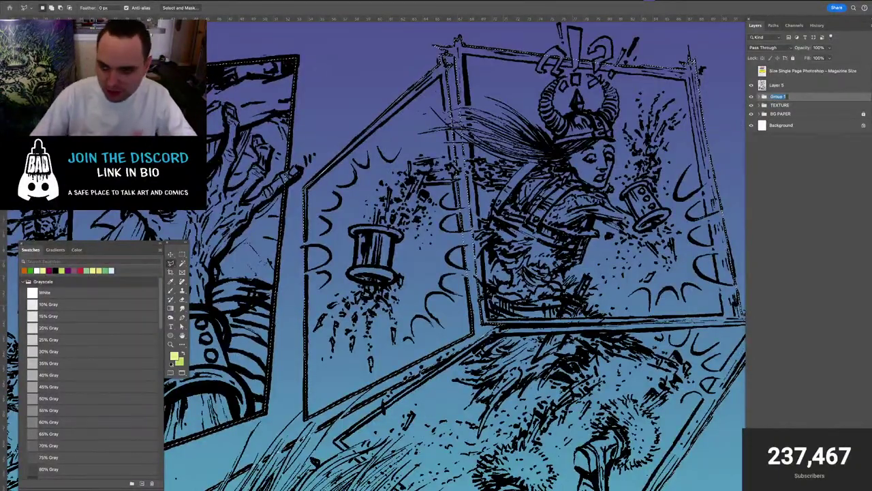
double_click(777, 97)
type("PANELS")
key("Return")
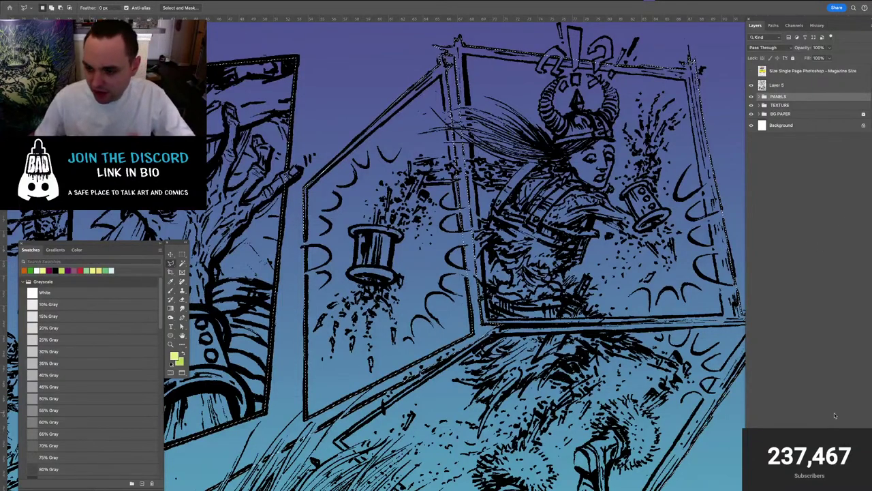
left_click(799, 485)
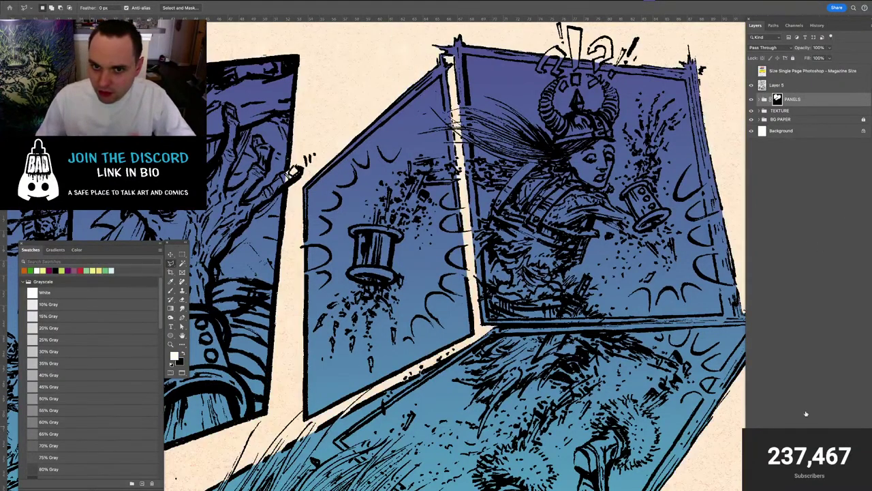
Examine the masked panels across the whole page, including the lower panels with the upside-down woman and the ship
key("super+minus")
key("super+minus")
key("super+minus")
key("super+minus")
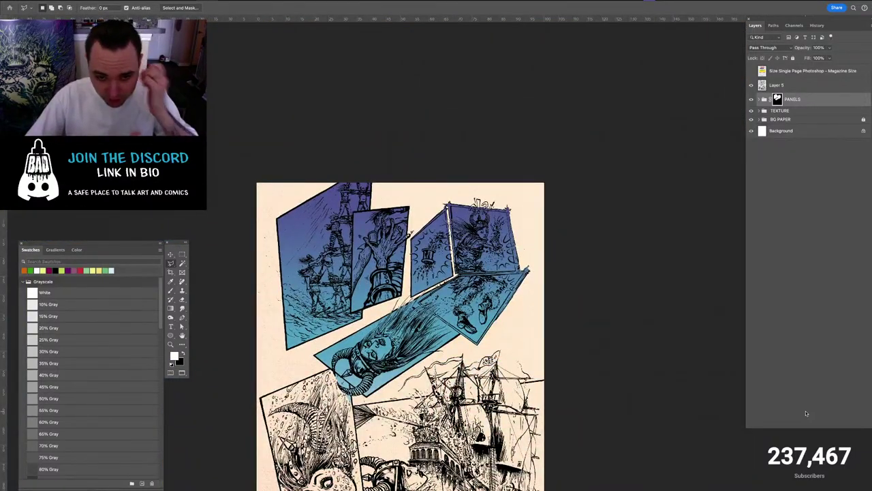
key("ctrl+plus")
left_click_drag(436, 236, 468, 185)
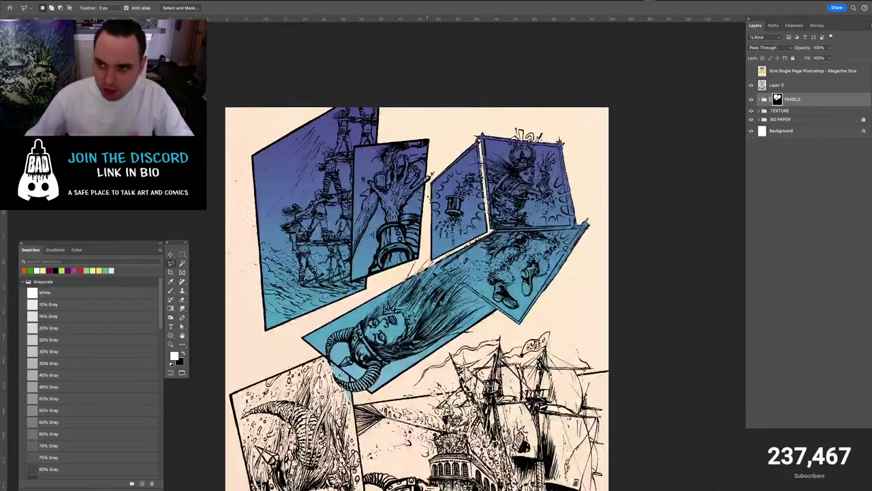
key("super+plus")
left_click_drag(427, 341, 540, 213)
key("p")
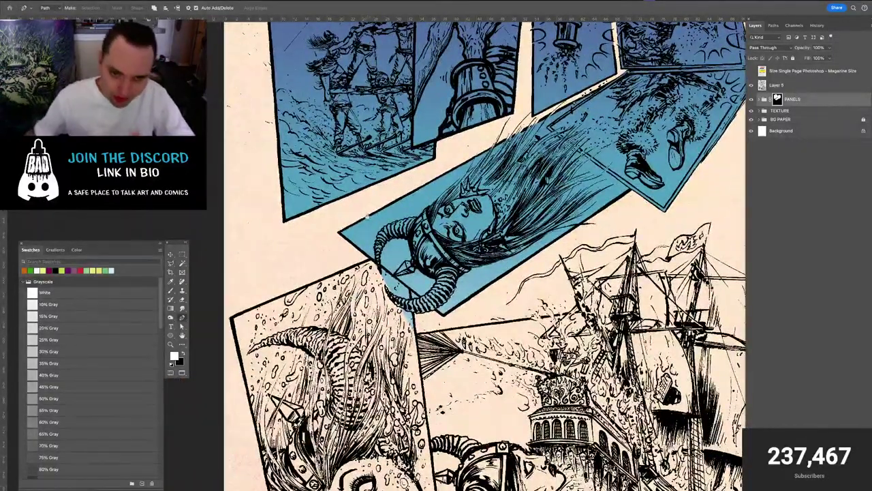
key("l")
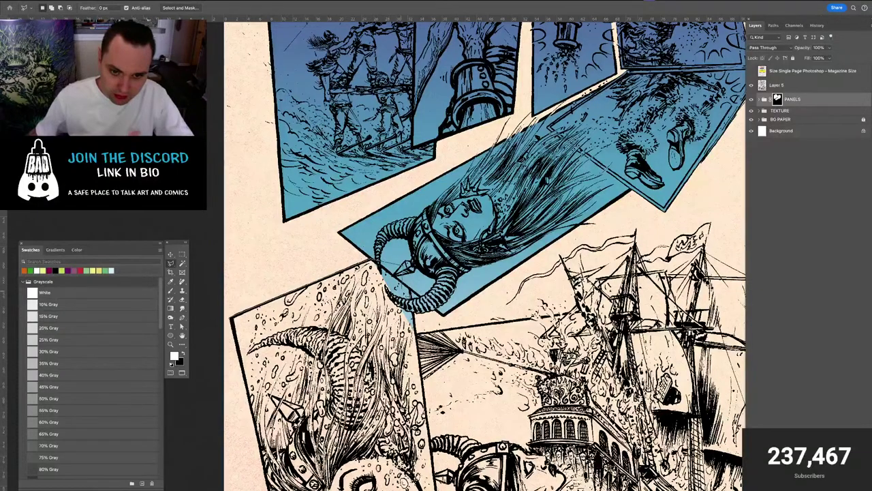
scroll(412, 300, "down", 5)
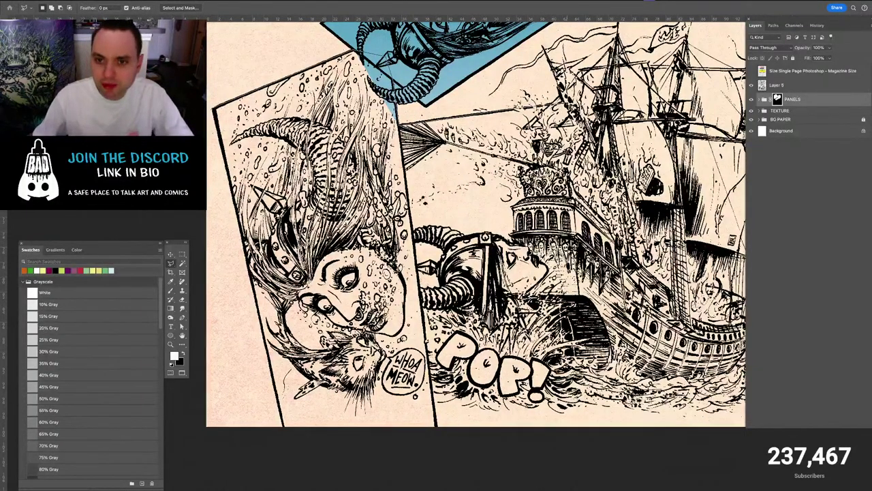
Start a lasso outline along the ship panel's upper edge and carry it outside the page around the lower-right corner
left_click_drag(564, 107, 477, 114)
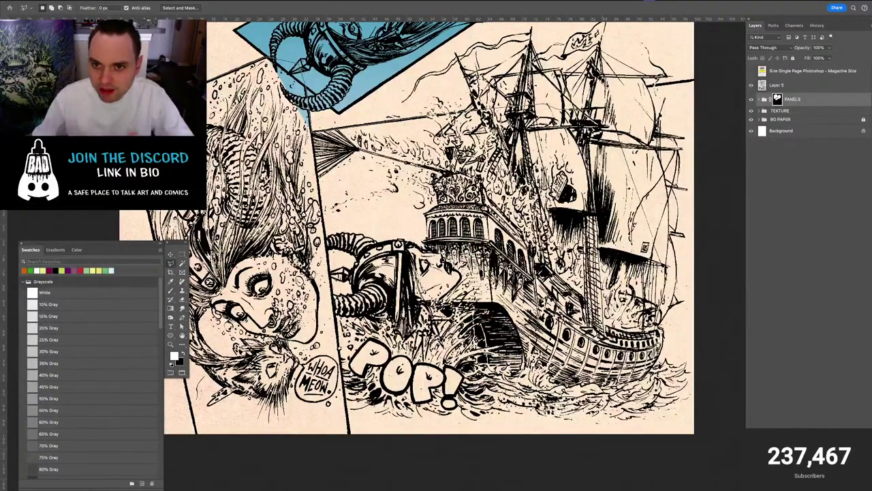
left_click_drag(603, 112, 545, 114)
left_click(591, 88)
left_click(645, 81)
left_click_drag(649, 233, 662, 286)
left_click_drag(686, 363, 626, 181)
left_click(615, 304)
left_click(580, 334)
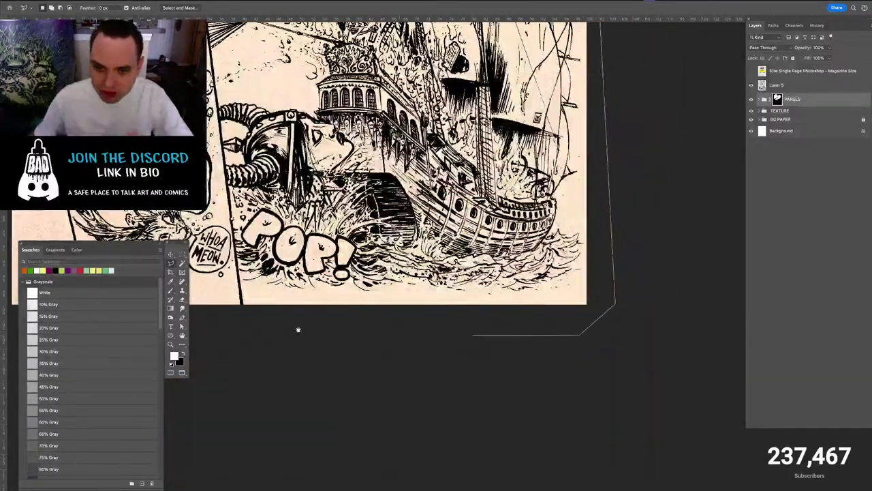
Continue the lasso outline below the page, up the outer edge of the upside-down woman's panel, and close the selection
scroll(319, 334, "left", 8)
left_click(293, 338)
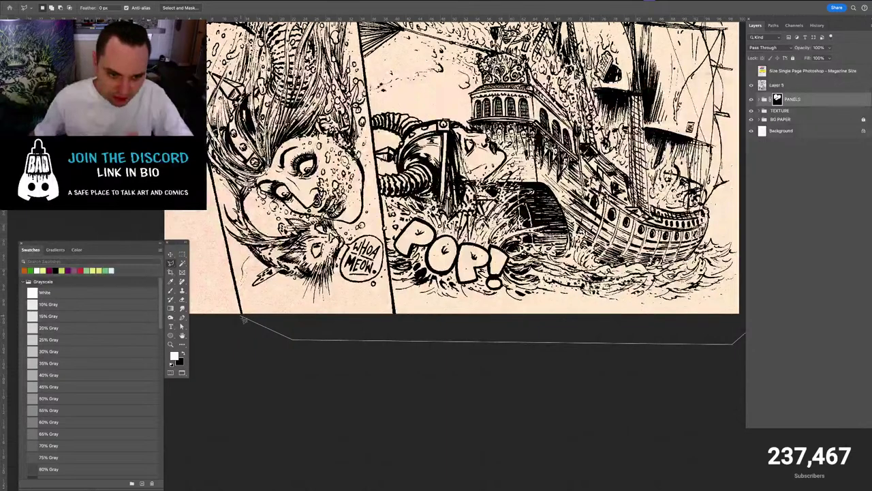
left_click(242, 314)
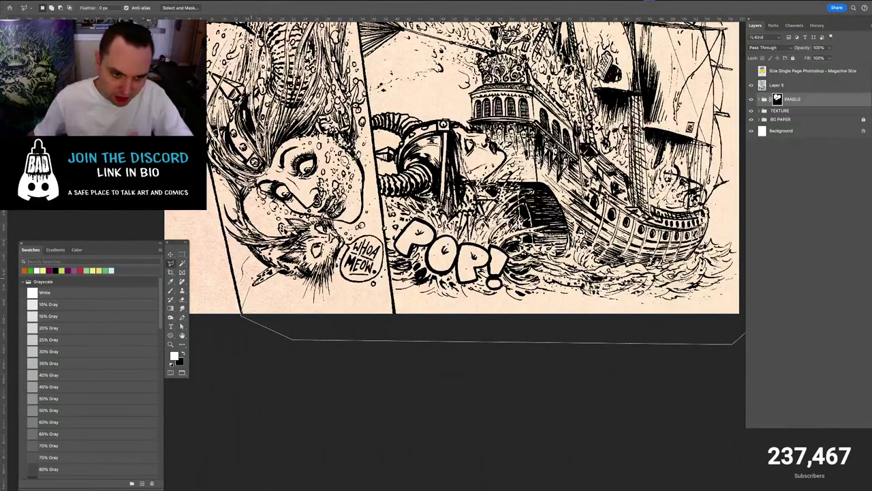
left_click_drag(252, 282, 338, 343)
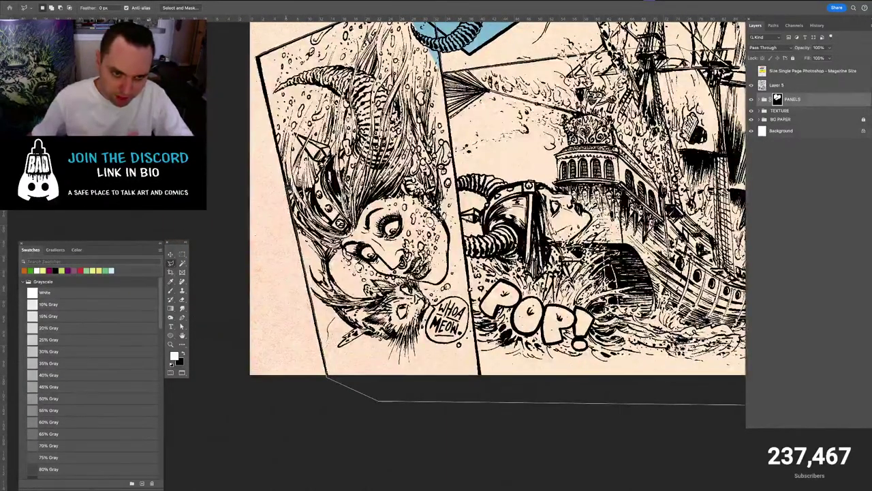
left_click(261, 60)
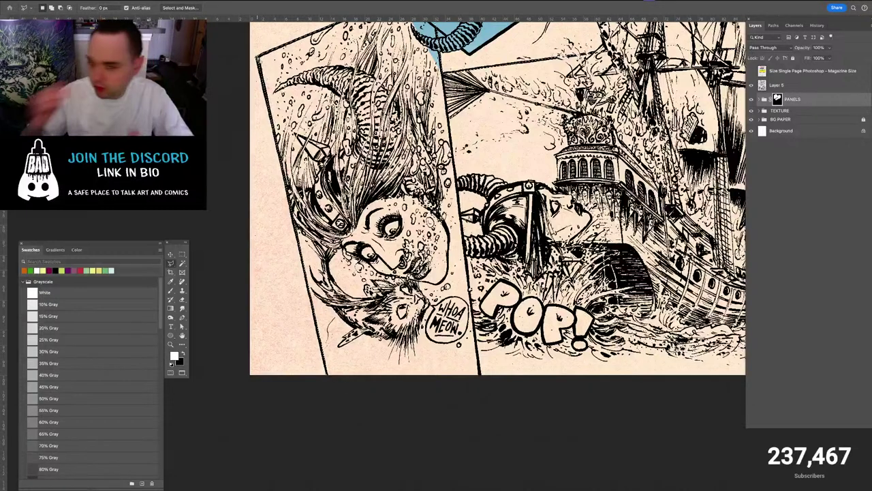
Fill the selected lower panels with white on the PANELS group mask using the Paint Bucket
key("g")
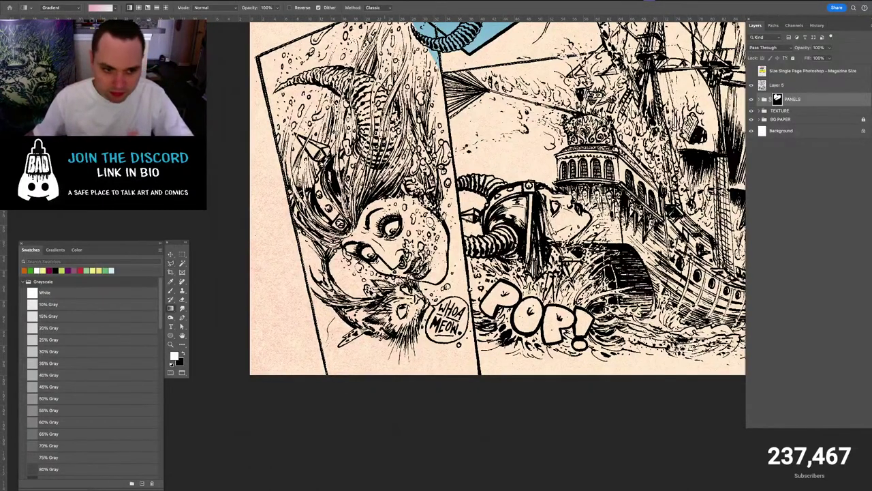
left_click(387, 242)
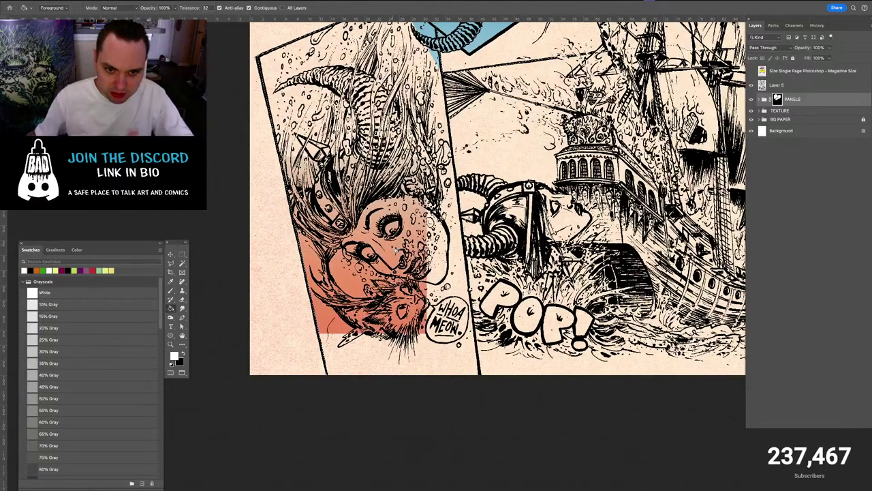
key("super+minus")
key("super+minus")
key("super+minus")
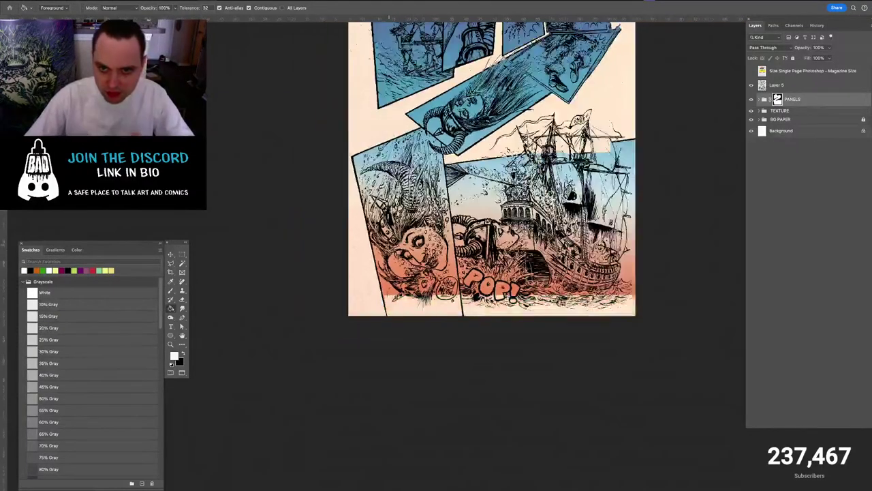
Examine the fully masked page in full-screen view and compare it side by side with issue3-p14.psd
left_click_drag(415, 155, 382, 202)
scroll(384, 203, "up", 3)
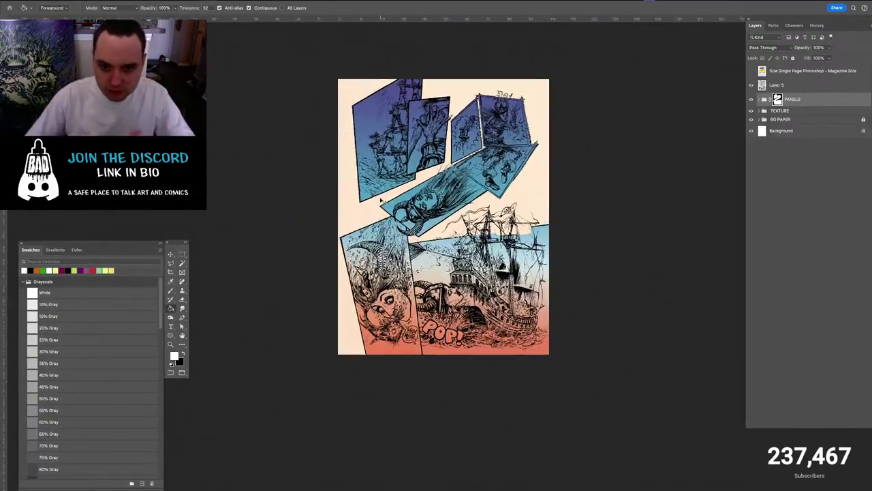
key("f")
key("f")
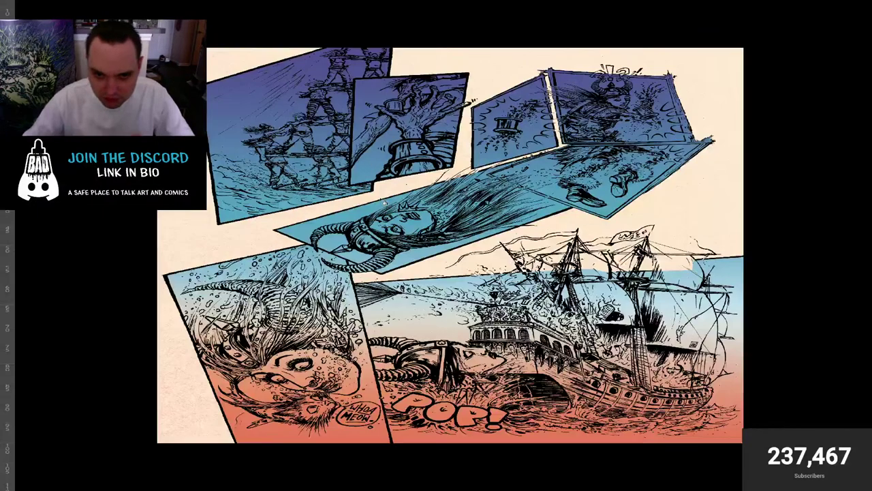
left_click_drag(362, 261, 413, 222)
left_click_drag(569, 289, 500, 255)
key("v")
left_click(301, 432)
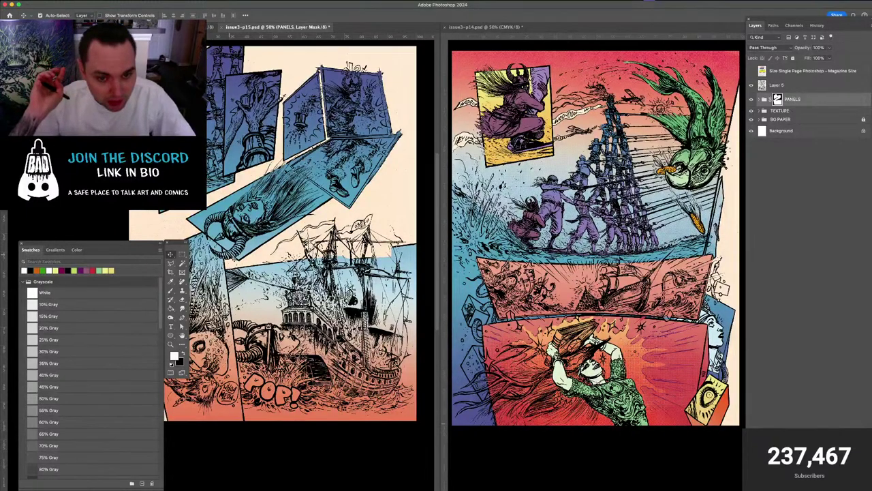
Select the Gradient Fill 6 layer and shift its pink gradient up to run from the falling woman's panel to the ship
left_click(266, 74)
left_click_drag(265, 74, 300, 89)
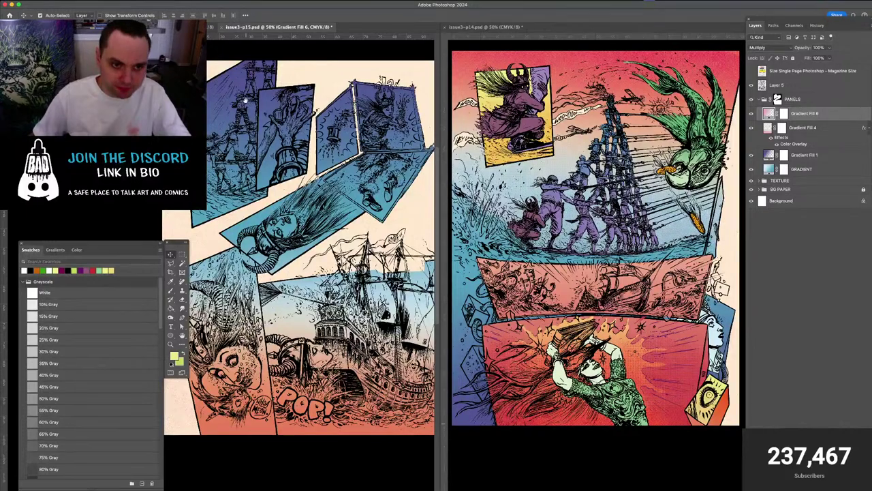
key("ctrl+0")
key("f")
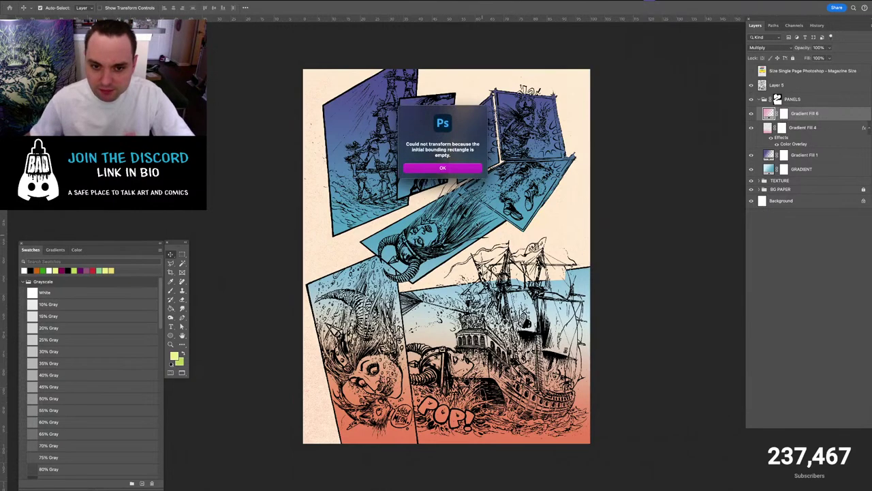
left_click(462, 169)
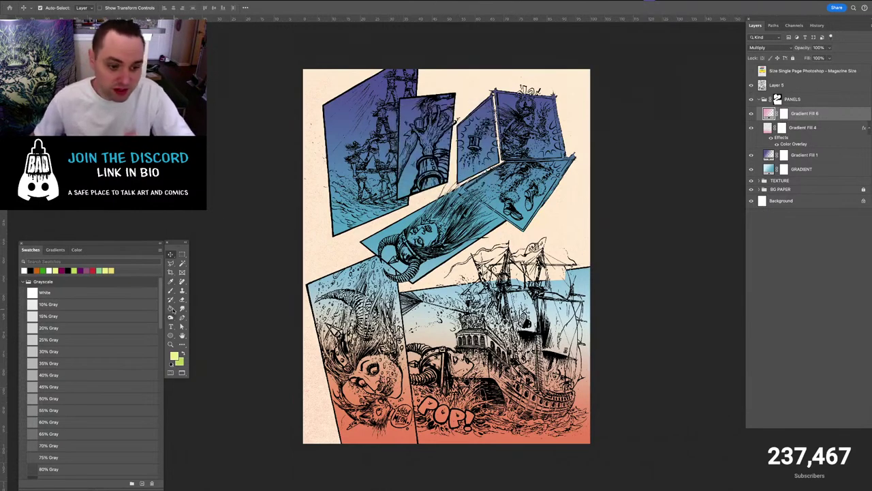
left_click(173, 308)
left_click(207, 307)
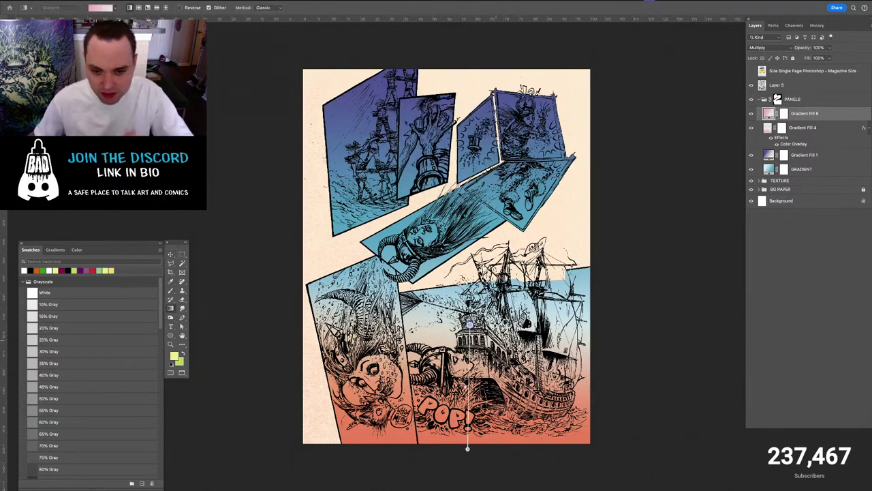
left_click_drag(469, 362, 468, 302)
left_click_drag(467, 265, 470, 244)
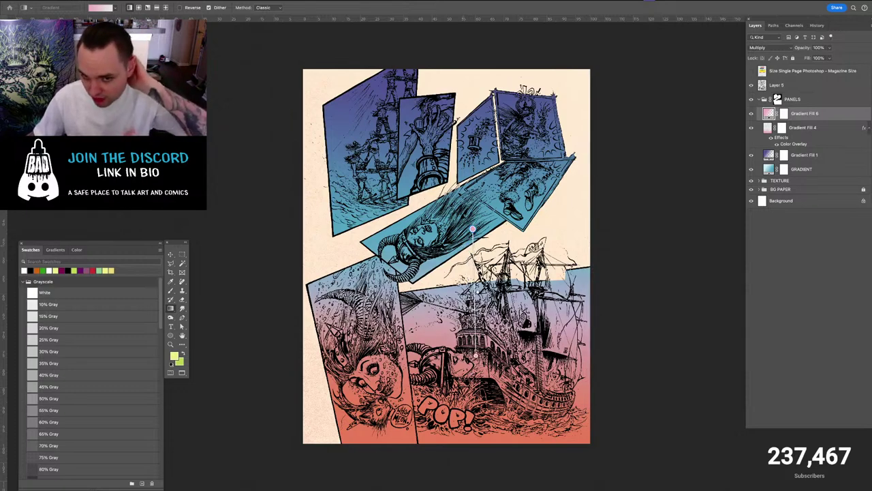
left_click_drag(478, 253, 481, 242)
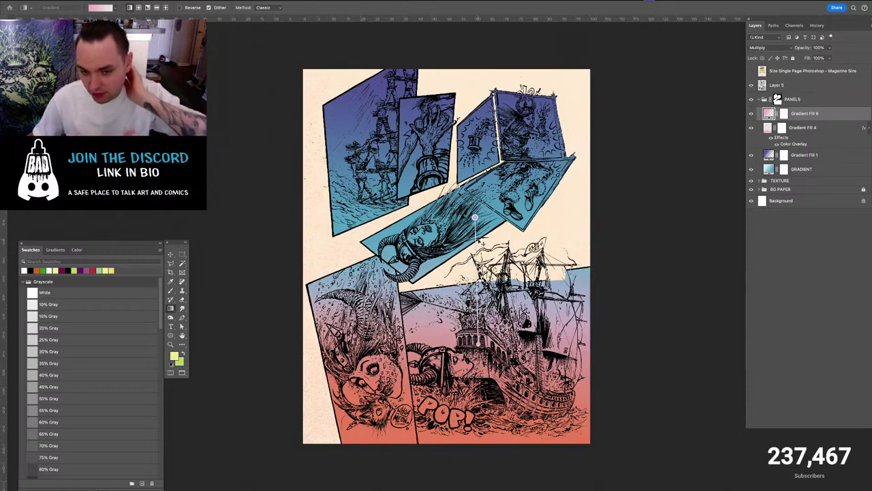
key("v")
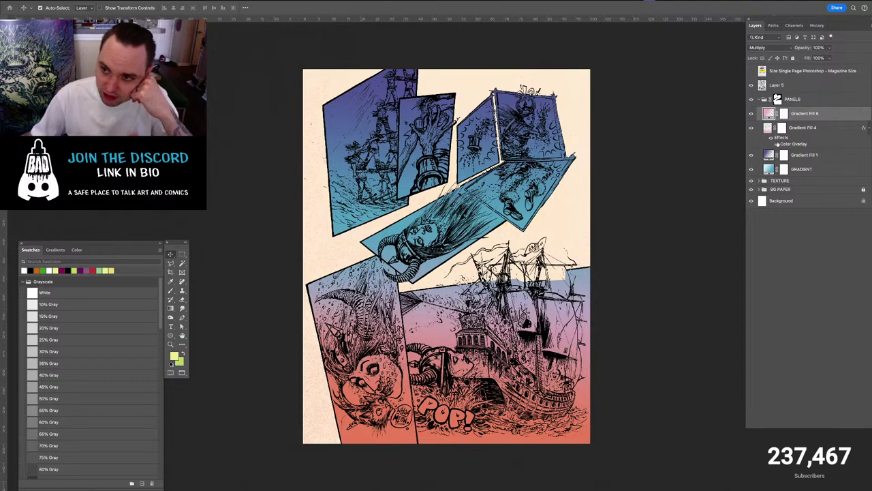
Stretch the Gradient Fill 4 layer with Free Transform to about 175% height, extending it up into the top panels
left_click(802, 127)
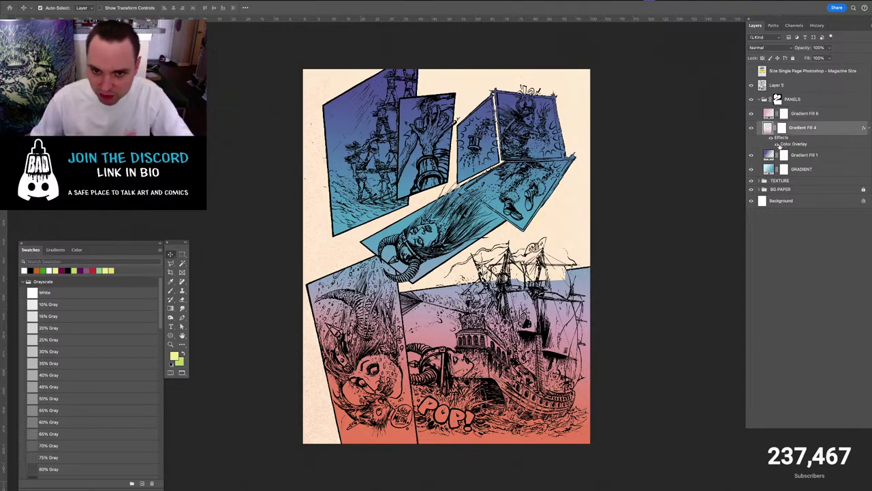
left_click(171, 308)
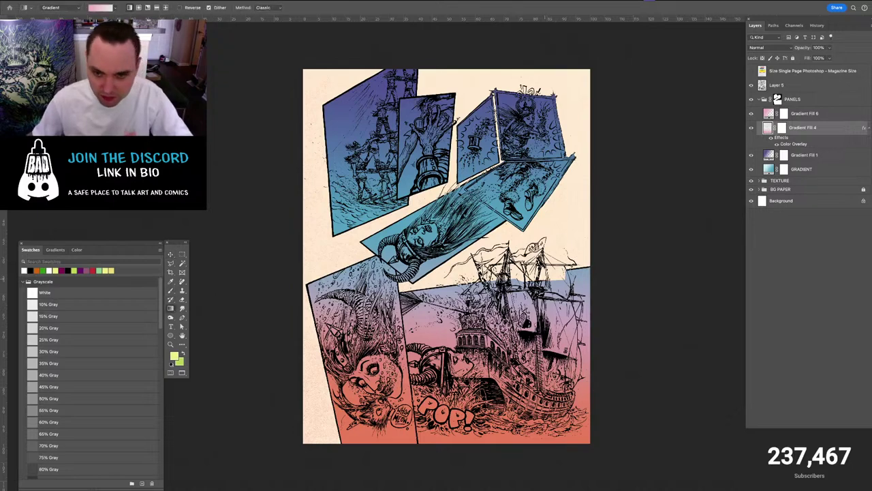
key("ctrl+t")
left_click_drag(496, 370, 495, 326)
left_click_drag(450, 398, 450, 449)
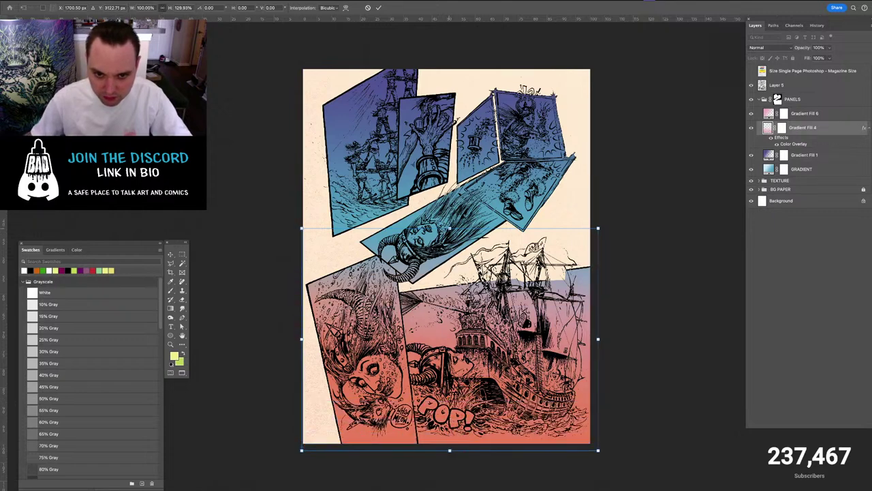
left_click_drag(450, 229, 456, 145)
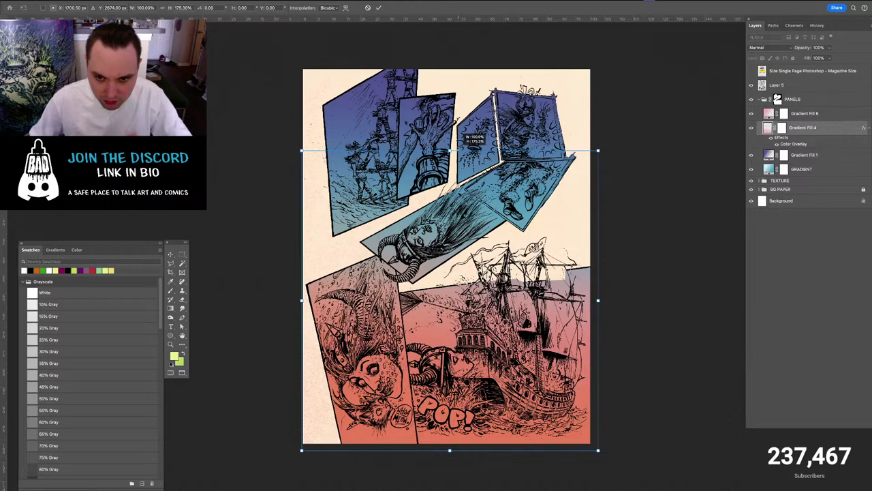
key("Return")
key("g")
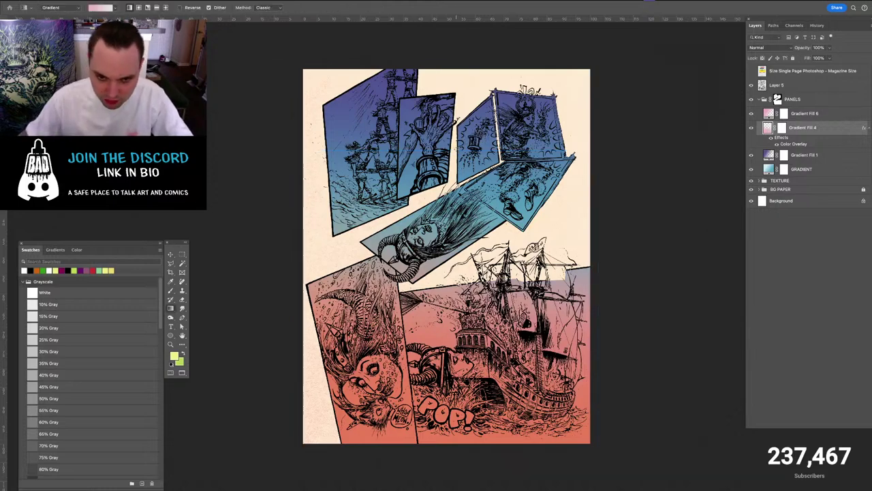
Raise the Gradient Fill 6 gradient again so it starts at the upper edge of the falling woman's panel
left_click(790, 113)
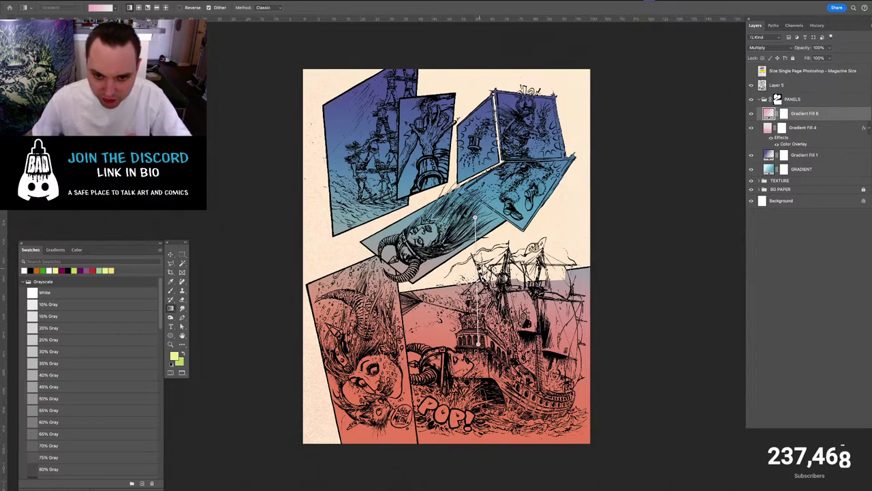
left_click_drag(475, 216, 460, 189)
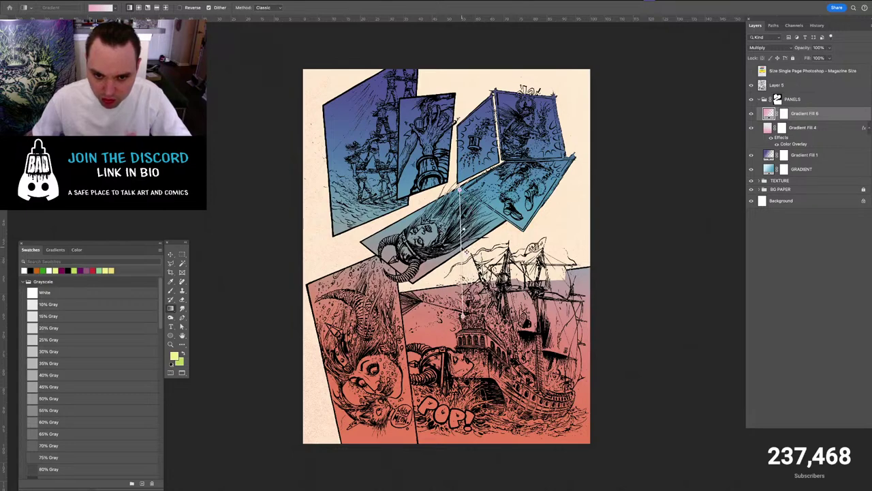
left_click_drag(461, 283, 455, 267)
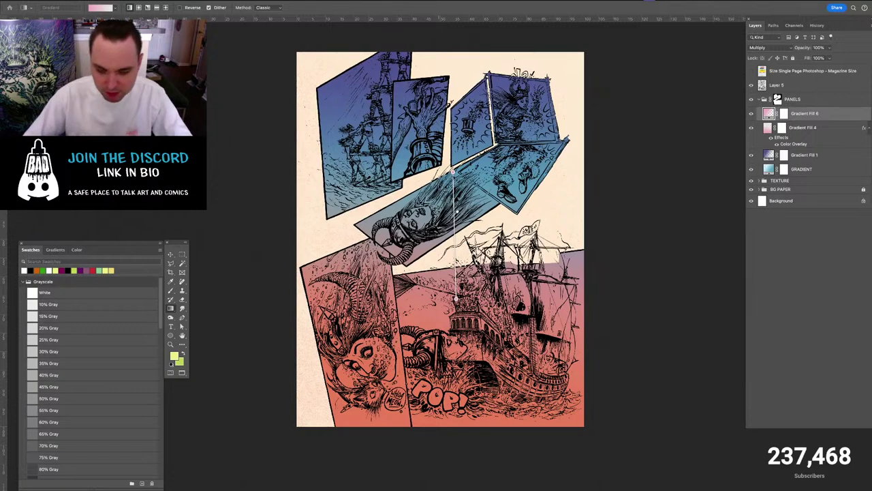
key("super+plus")
key("v")
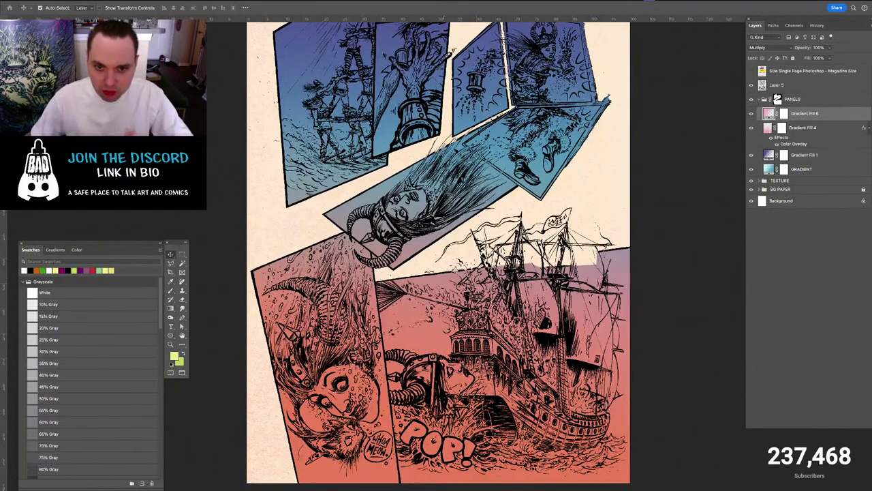
scroll(415, 243, "up", 2)
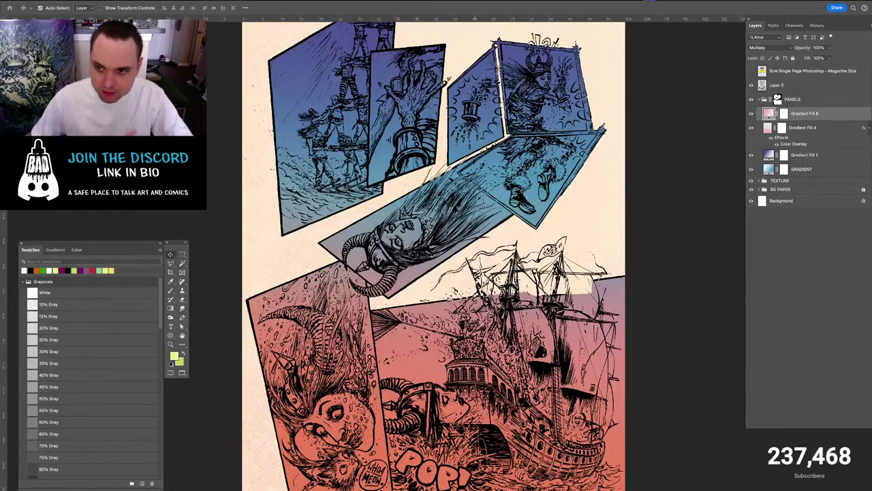
Shorten the Gradient Fill 6 gradient by pulling its lower end up to just beneath the falling woman's panel
key("g")
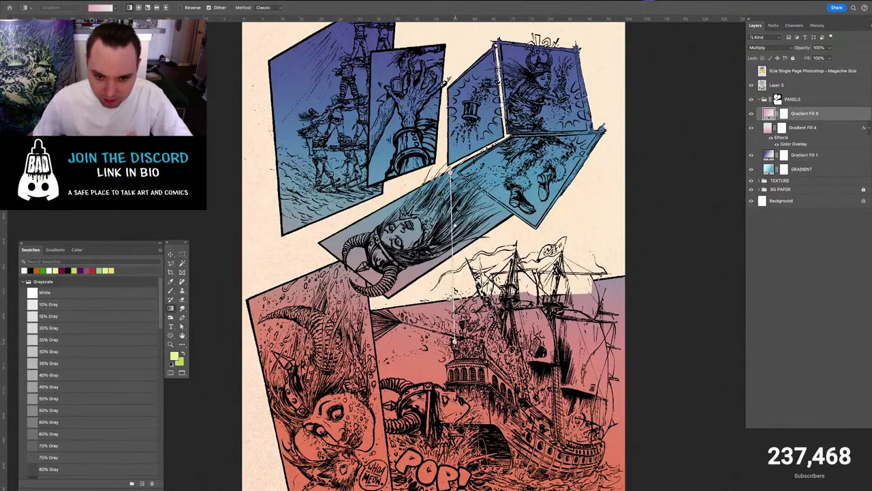
left_click_drag(454, 339, 455, 265)
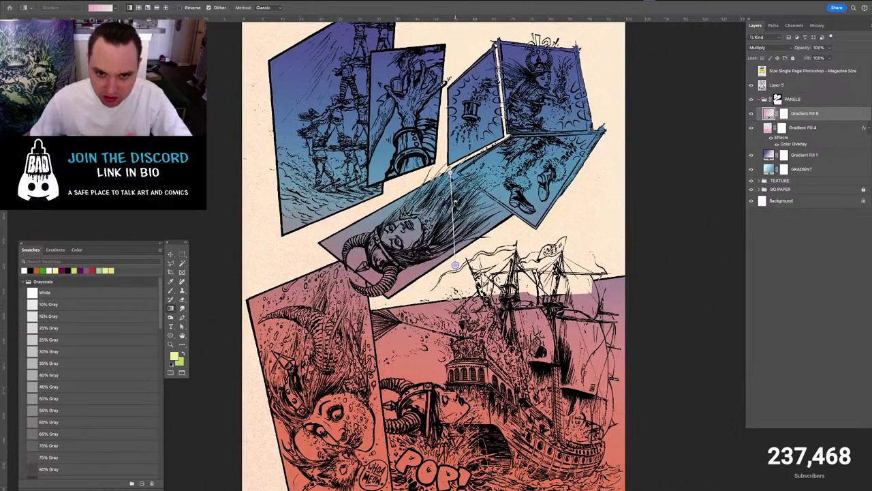
left_click_drag(424, 343, 418, 368)
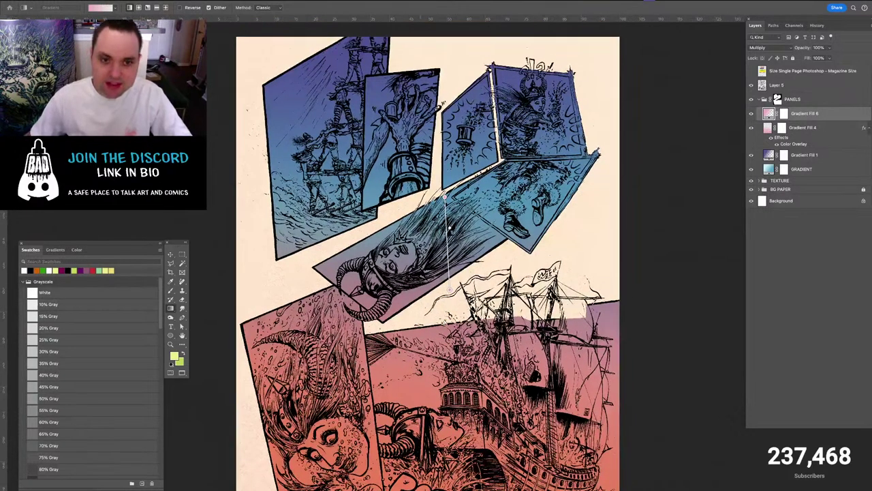
scroll(422, 259, "down", 1)
key("v")
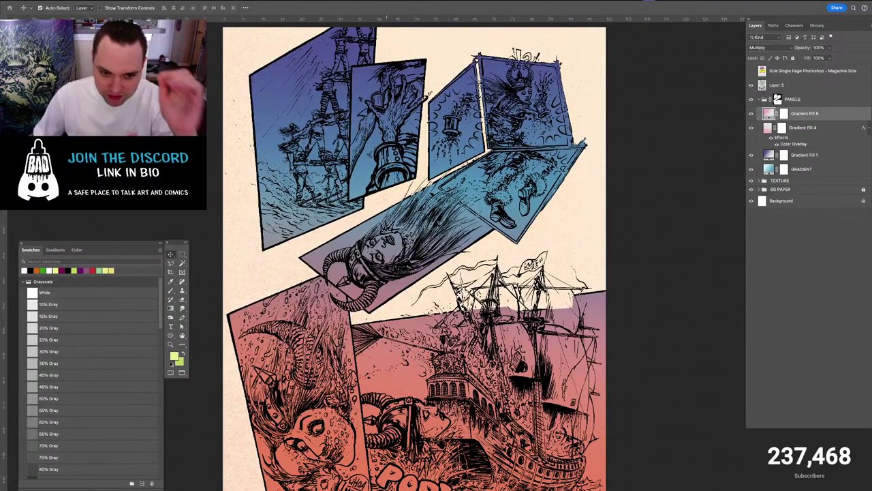
scroll(425, 227, "down", 2)
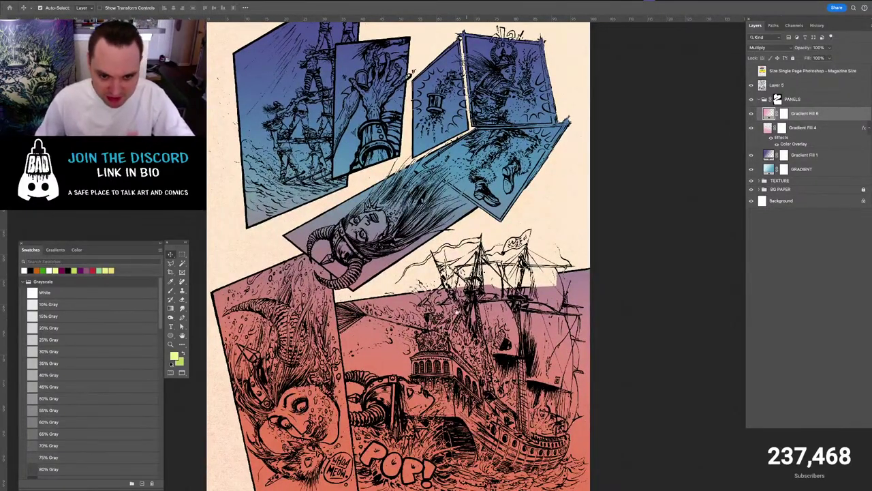
scroll(394, 254, "down", 3)
key("f")
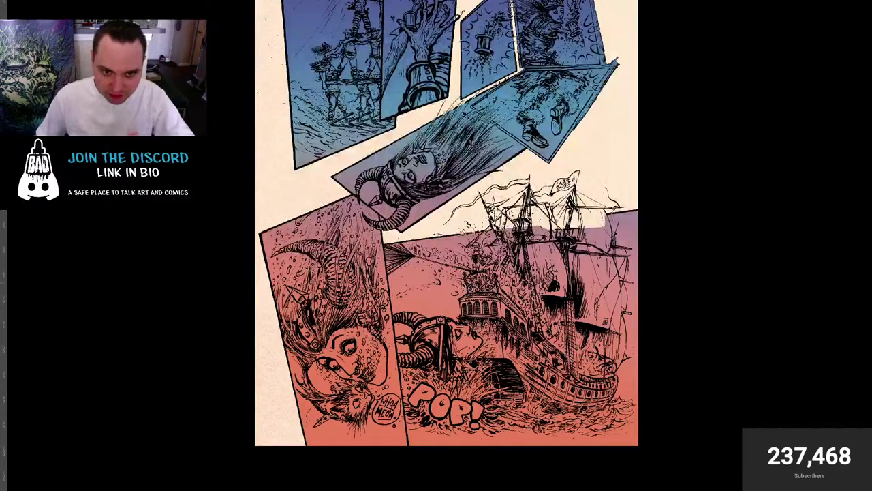
Select the BG PAPER group in issue3-p15.psd and unlock it
key("f")
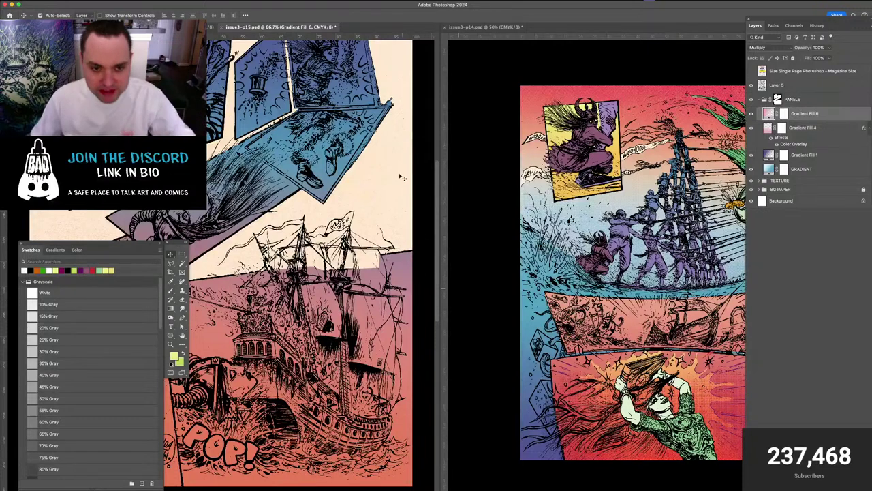
left_click(415, 203)
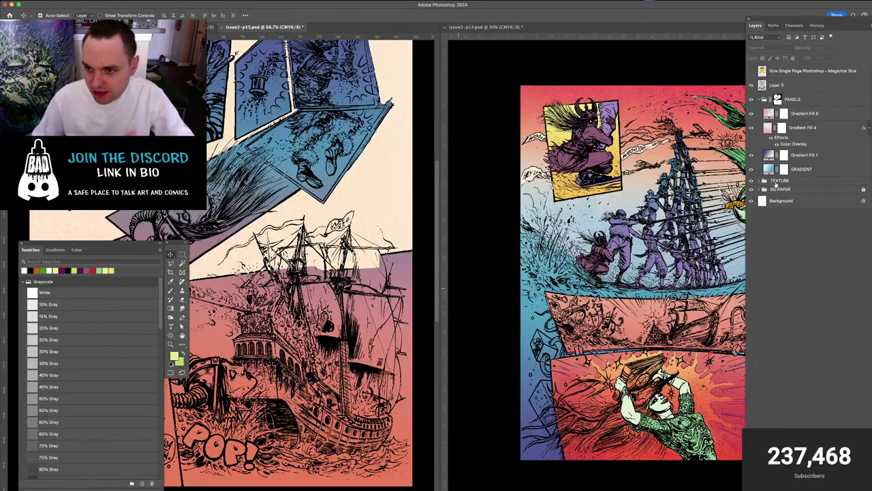
left_click(776, 189)
left_click(793, 58)
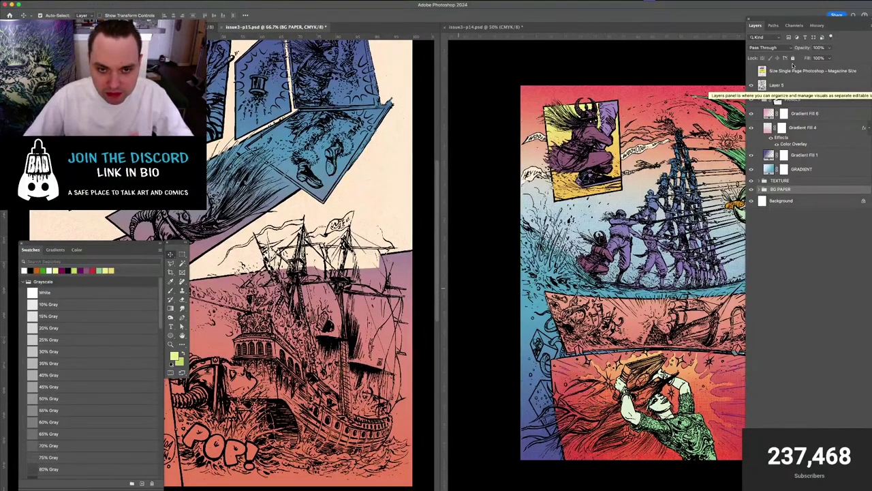
left_click_drag(206, 175, 400, 164)
key("super+minus")
key("super+minus")
left_click(805, 114)
key("super+t")
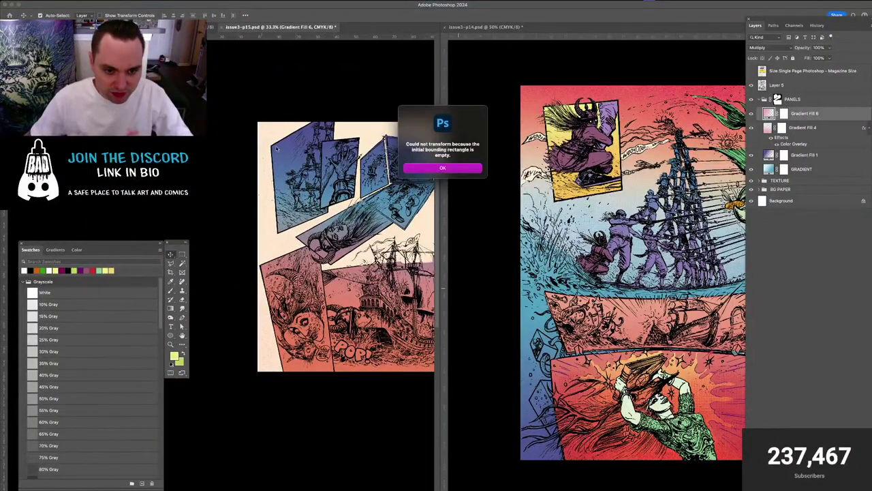
left_click(451, 169)
Enlarge the BG PAPER group proportionally to about 102.3% with Free Transform, extending it outward from its upper corners beyond the page
left_click(774, 190)
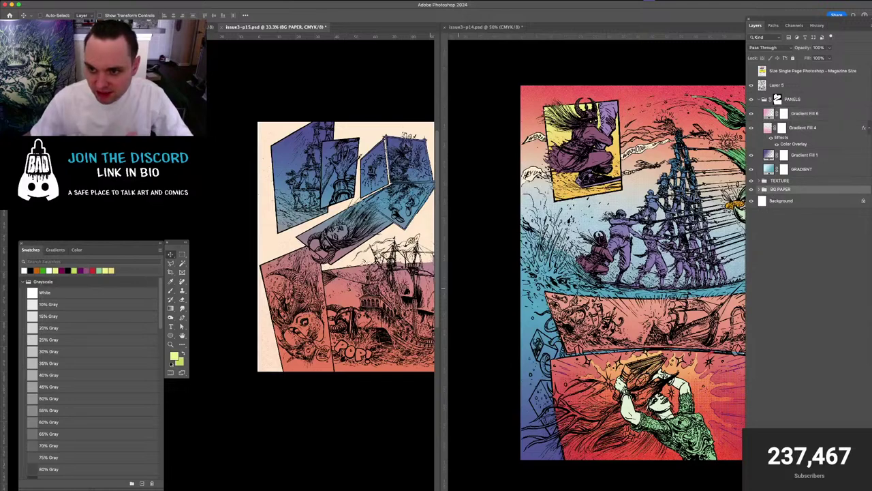
key("super+t")
left_click_drag(198, 141, 253, 156)
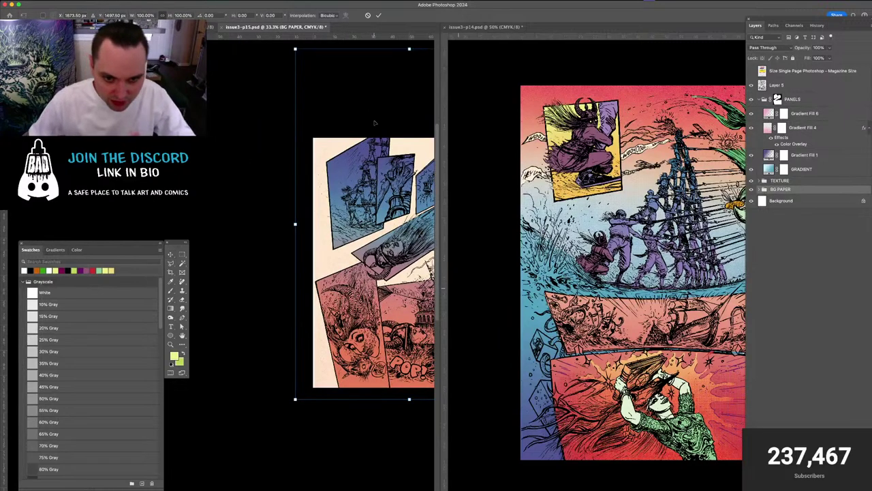
key("Return")
key("f")
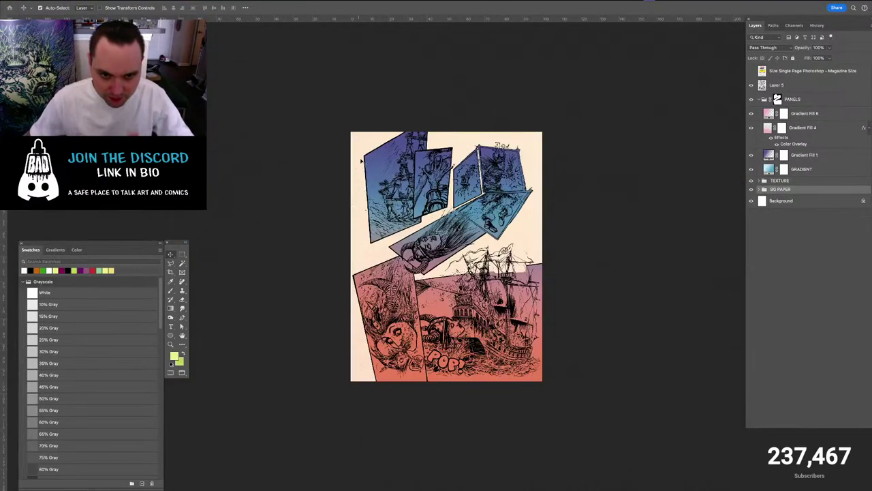
key("super+0")
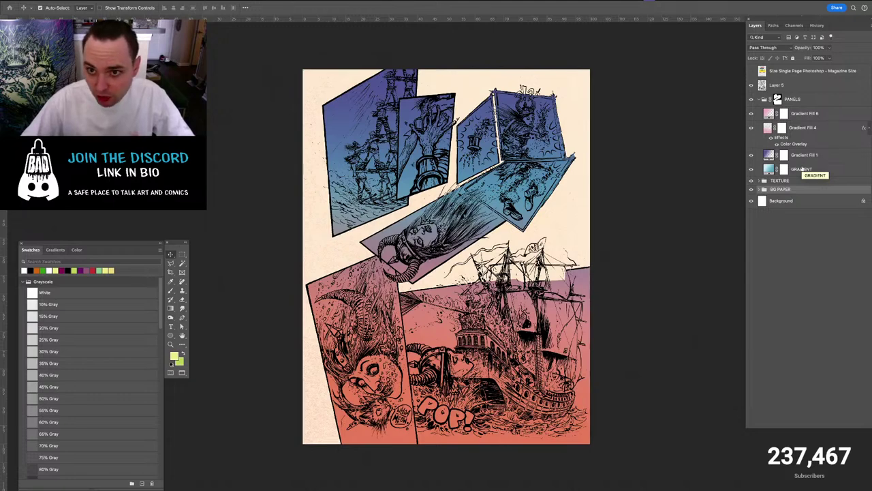
key("super+t")
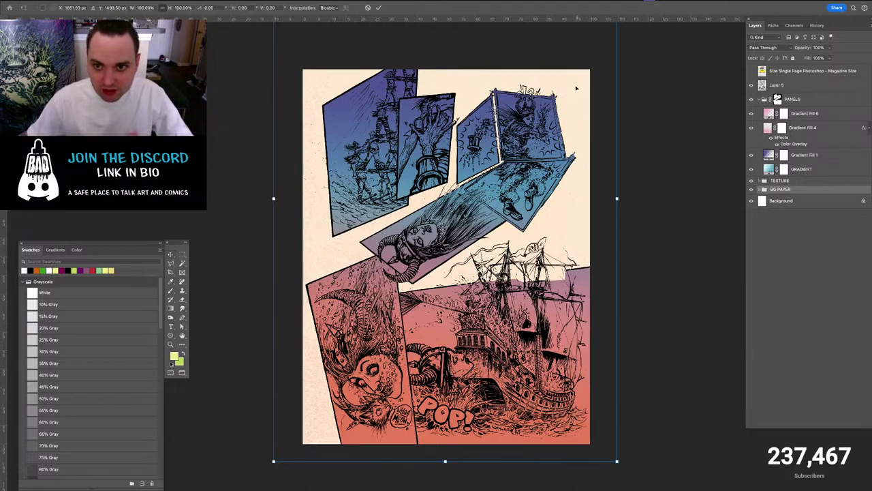
scroll(579, 89, "up", 3)
scroll(581, 96, "up", 3)
left_click_drag(567, 91, 574, 84)
scroll(379, 85, "down", 2)
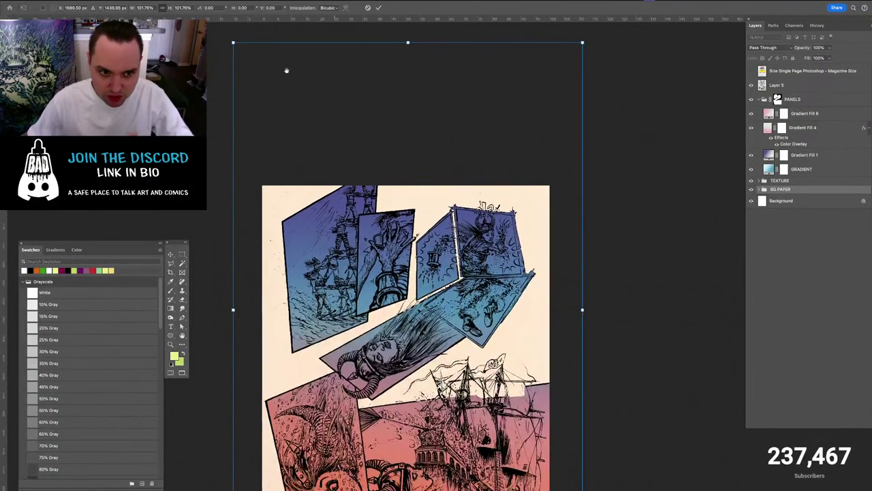
left_click_drag(233, 43, 231, 39)
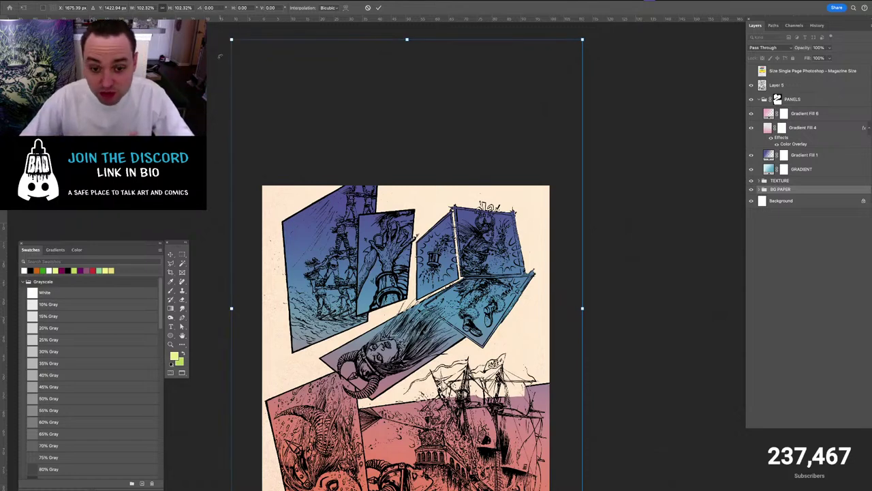
key("Return")
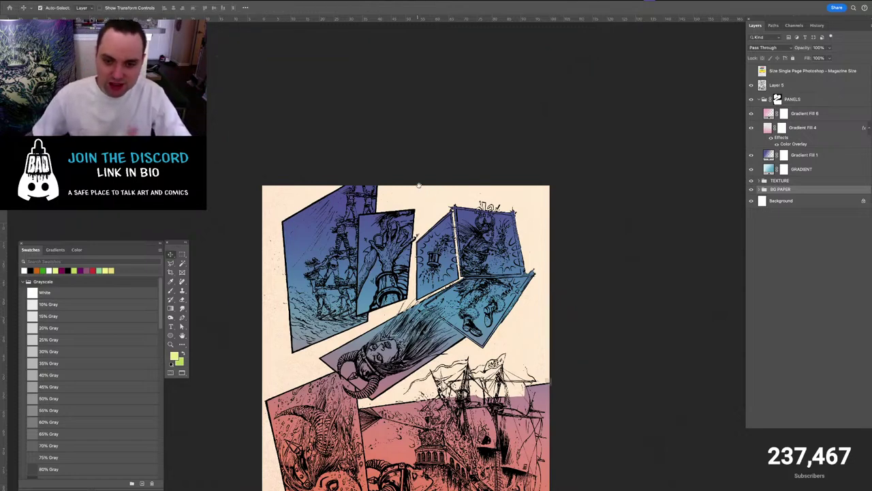
scroll(418, 187, "down", 2)
scroll(412, 307, "down", 2)
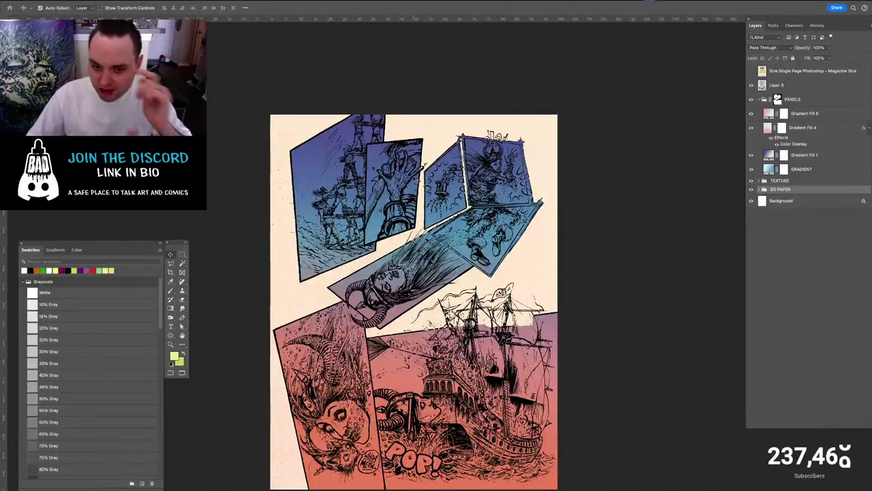